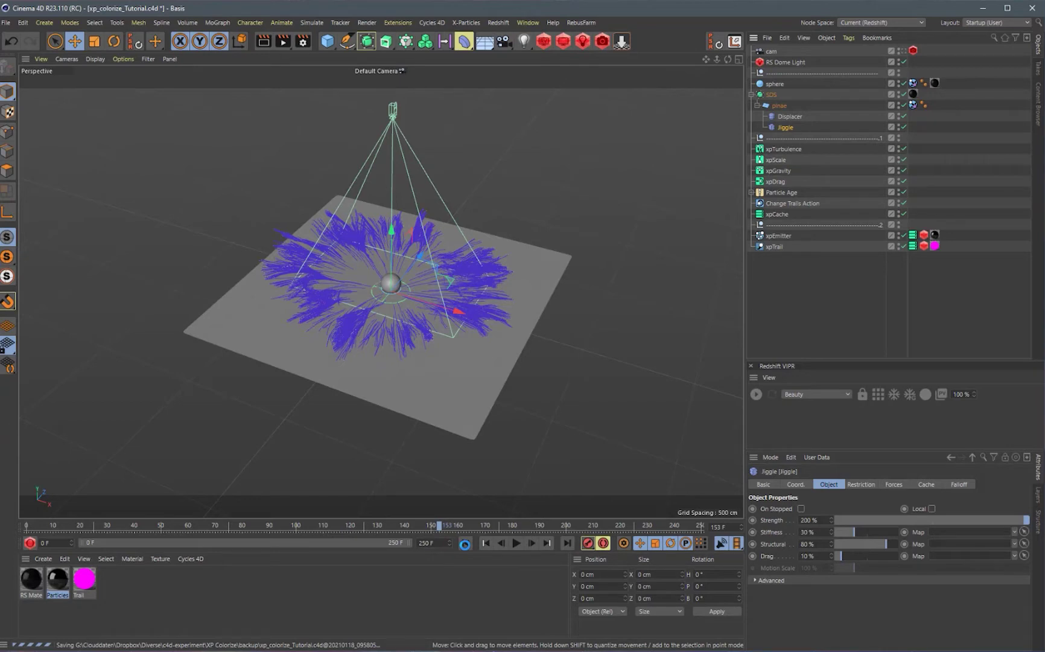
# Replay the particle simulation from the first frame and stop to inspect the trails.
pyautogui.click(465, 543)
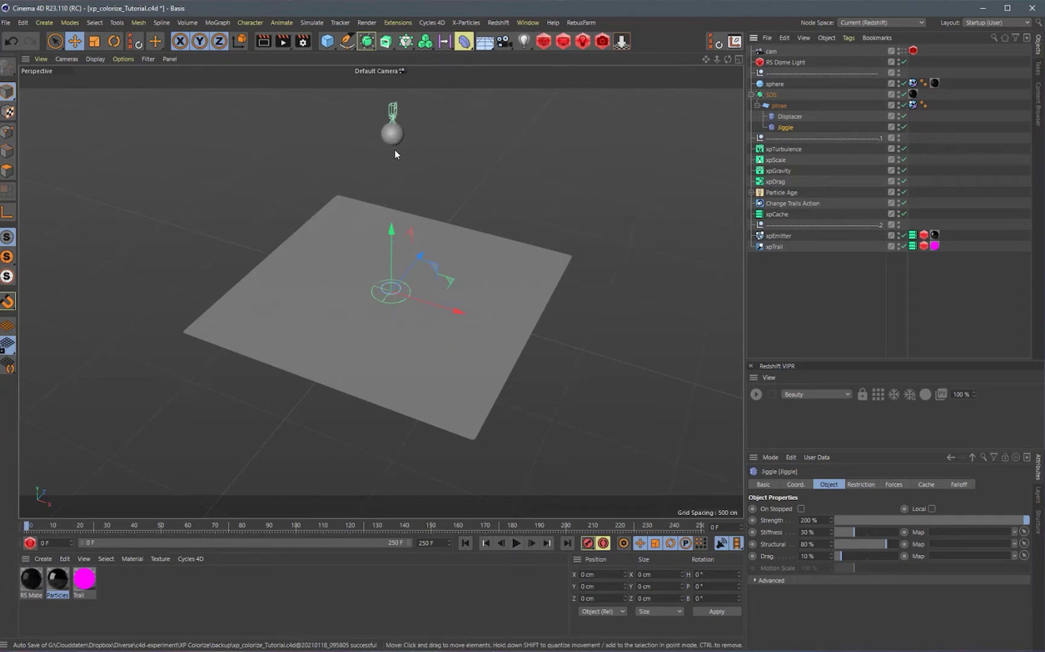
pyautogui.click(516, 543)
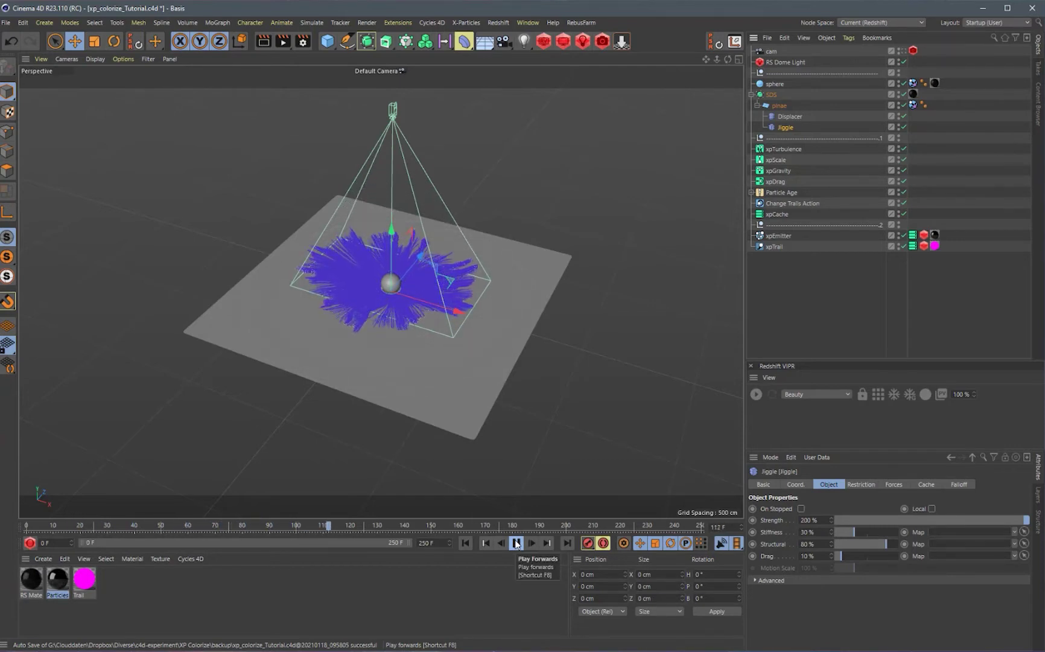
pyautogui.click(516, 543)
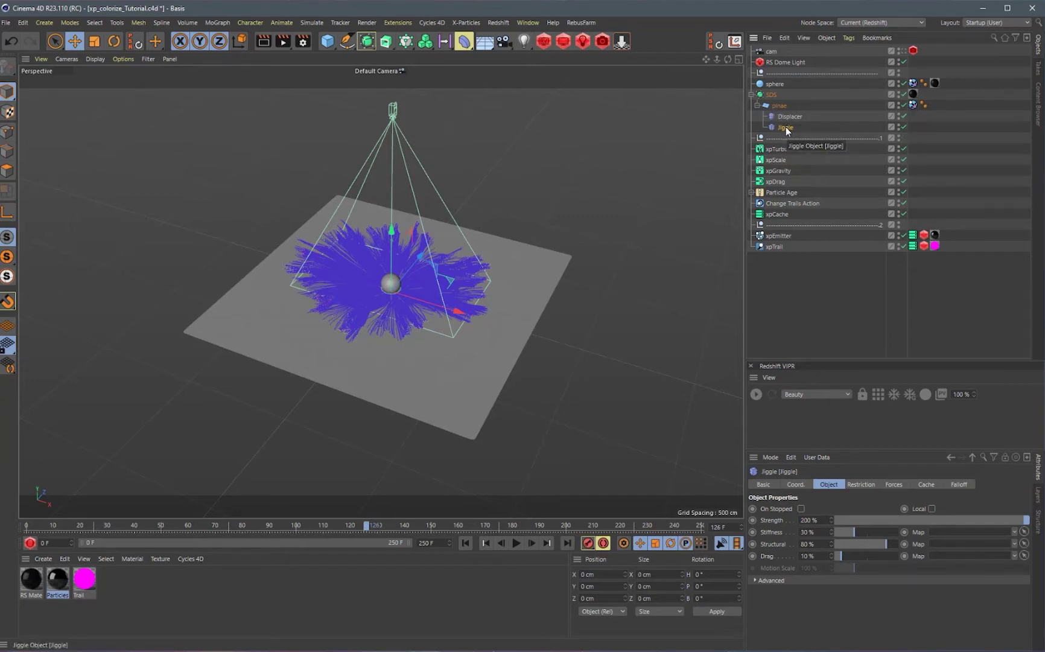
# Disable xpEmitter and replay the animation so only the plane's ripple plays.
pyautogui.click(904, 235)
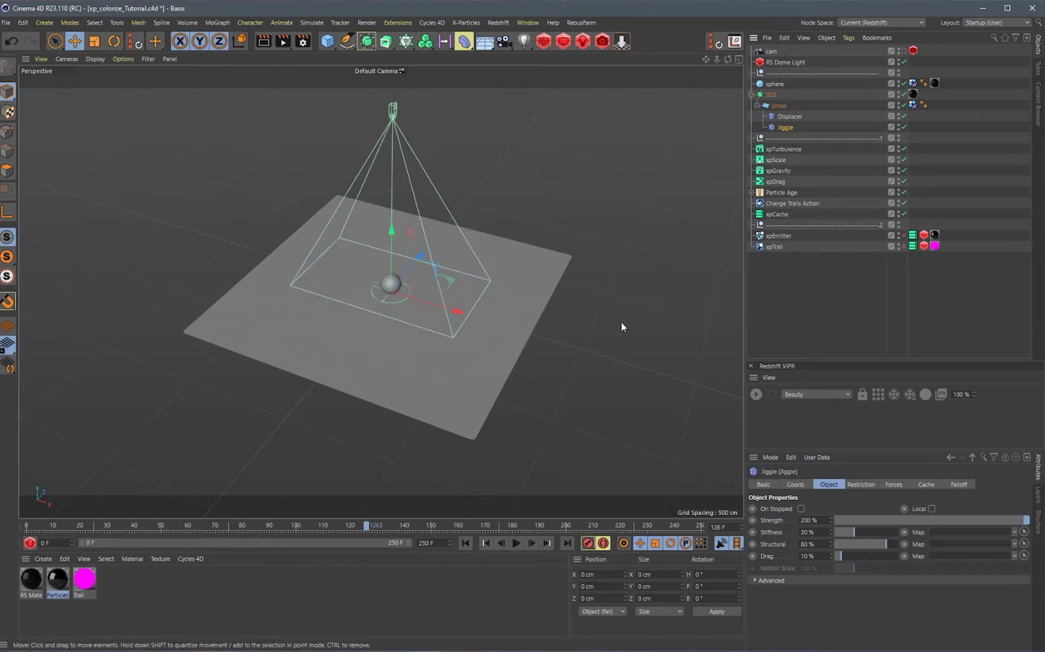
pyautogui.click(466, 543)
pyautogui.click(518, 543)
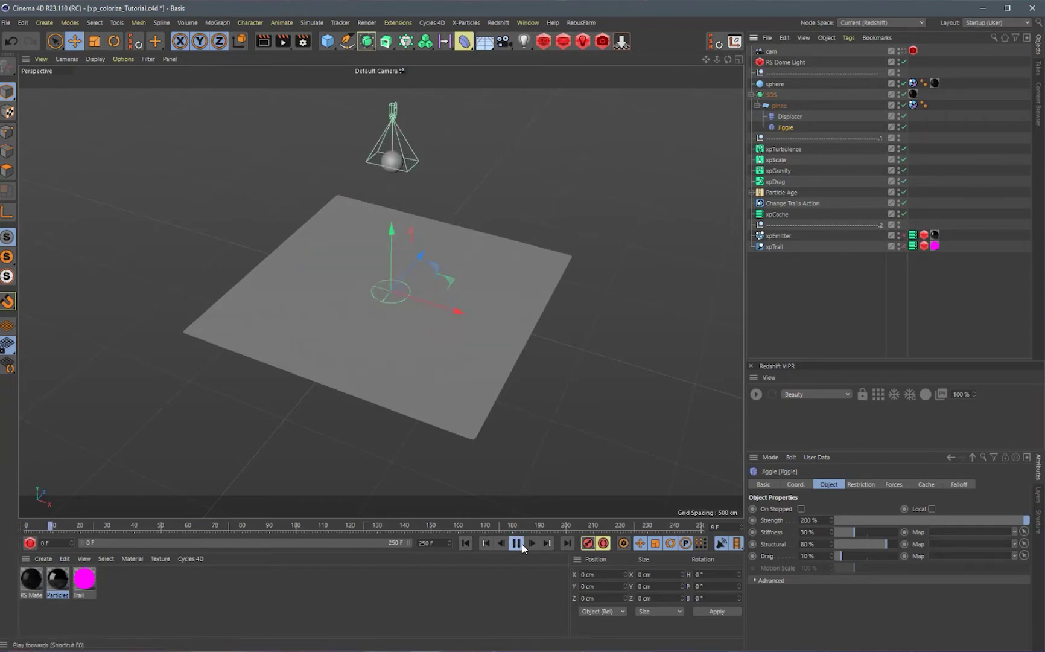
pyautogui.click(521, 543)
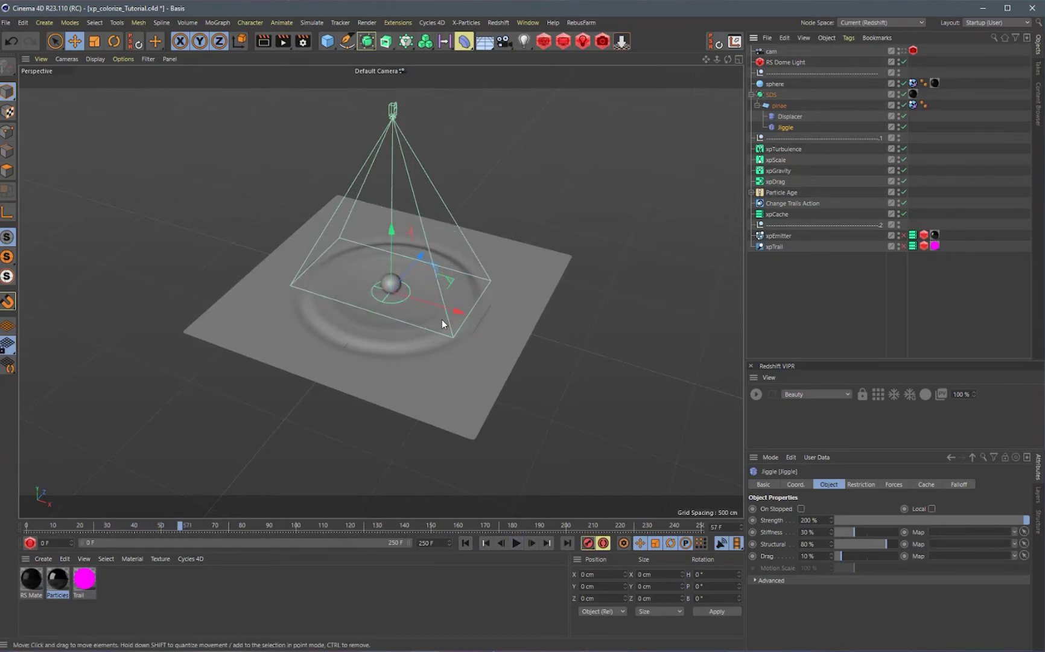
# Review the Displacer's Shading tab and load the displacement-map image, then collapse the SDS group.
pyautogui.click(789, 117)
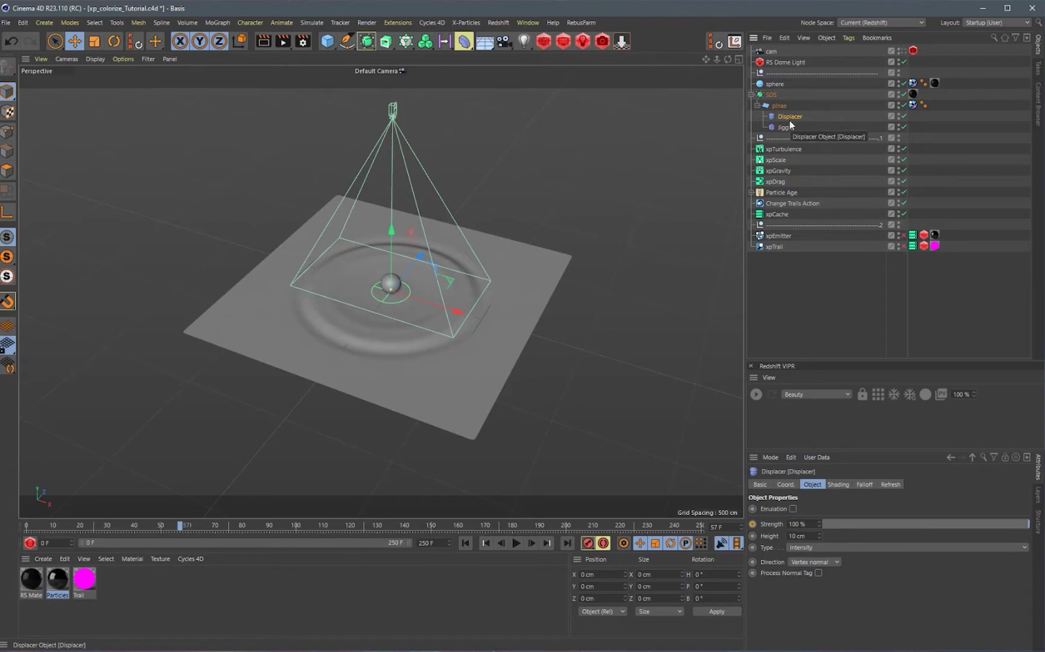
pyautogui.click(837, 485)
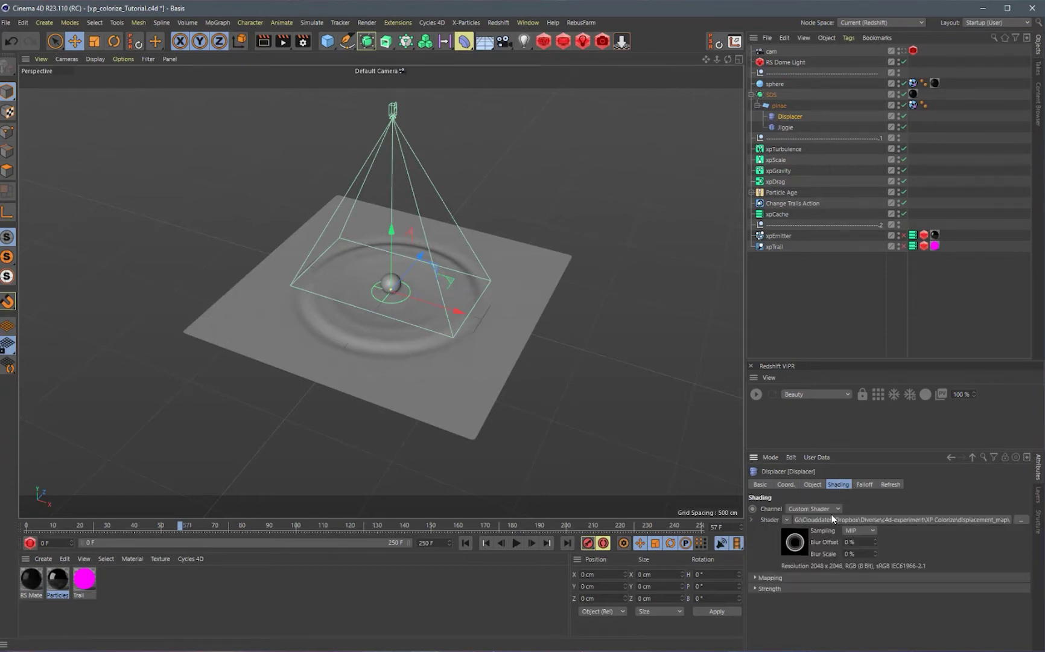
pyautogui.click(1021, 521)
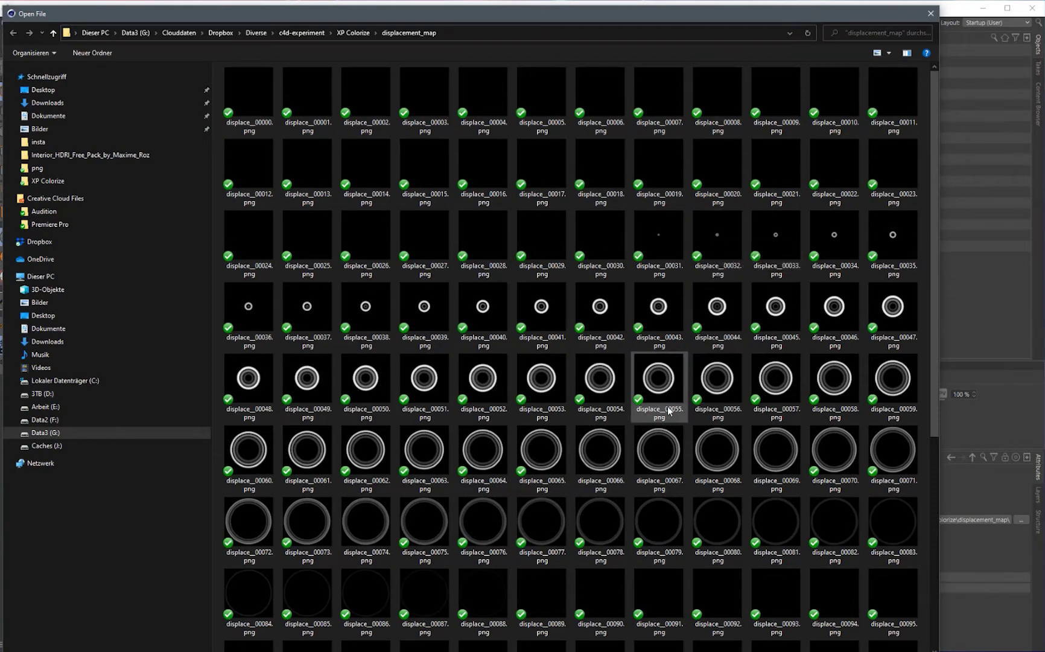
pyautogui.scroll(-3, 664, 386)
pyautogui.doubleClick(647, 183)
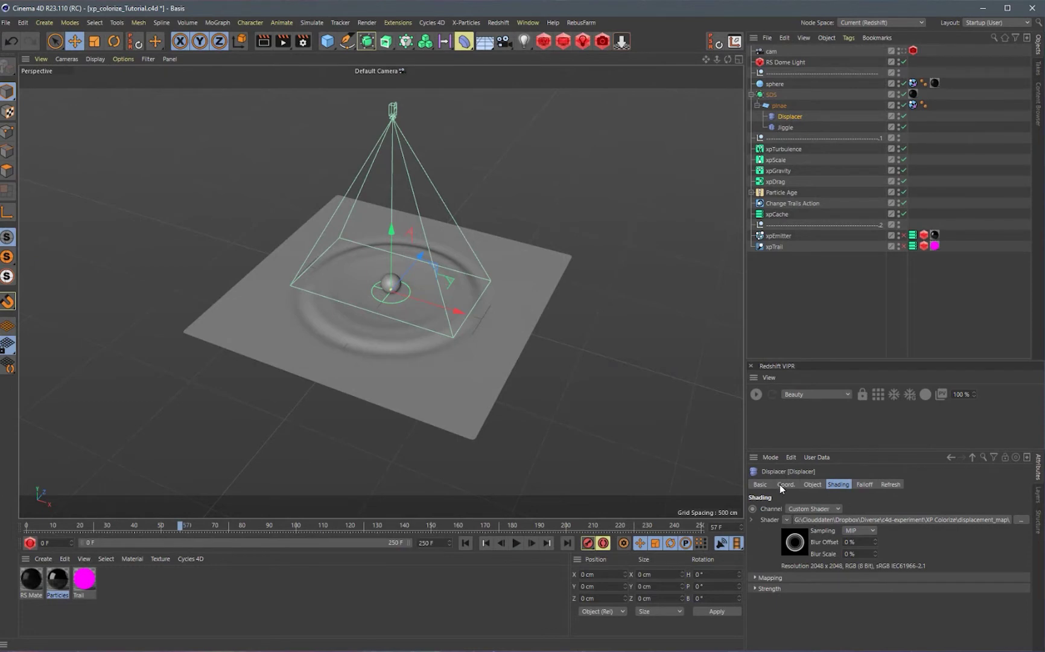
pyautogui.click(811, 483)
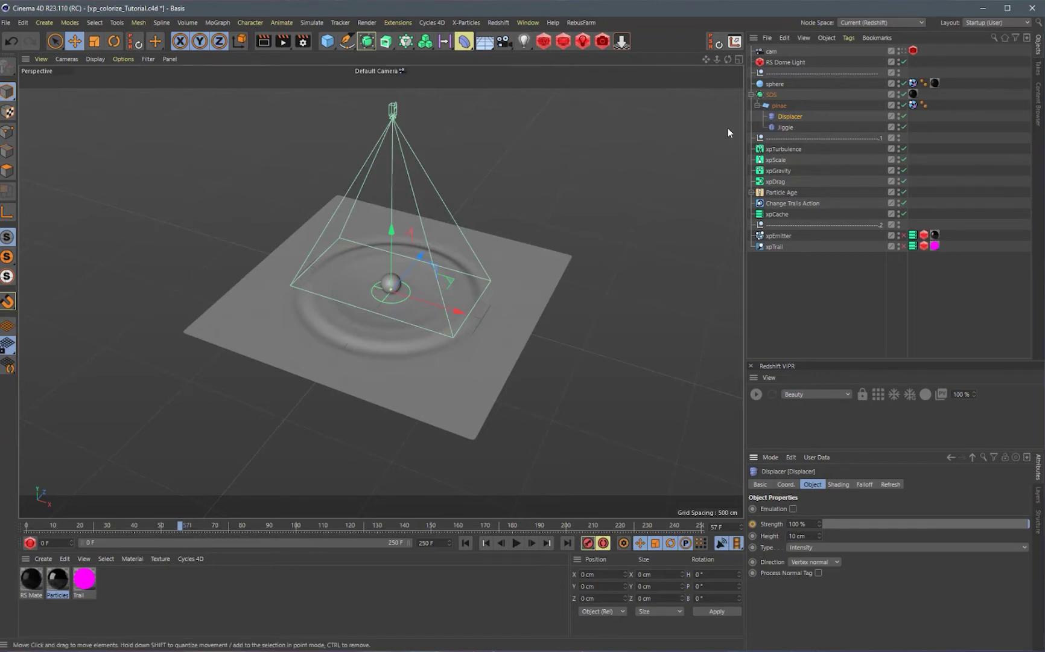
pyautogui.click(751, 95)
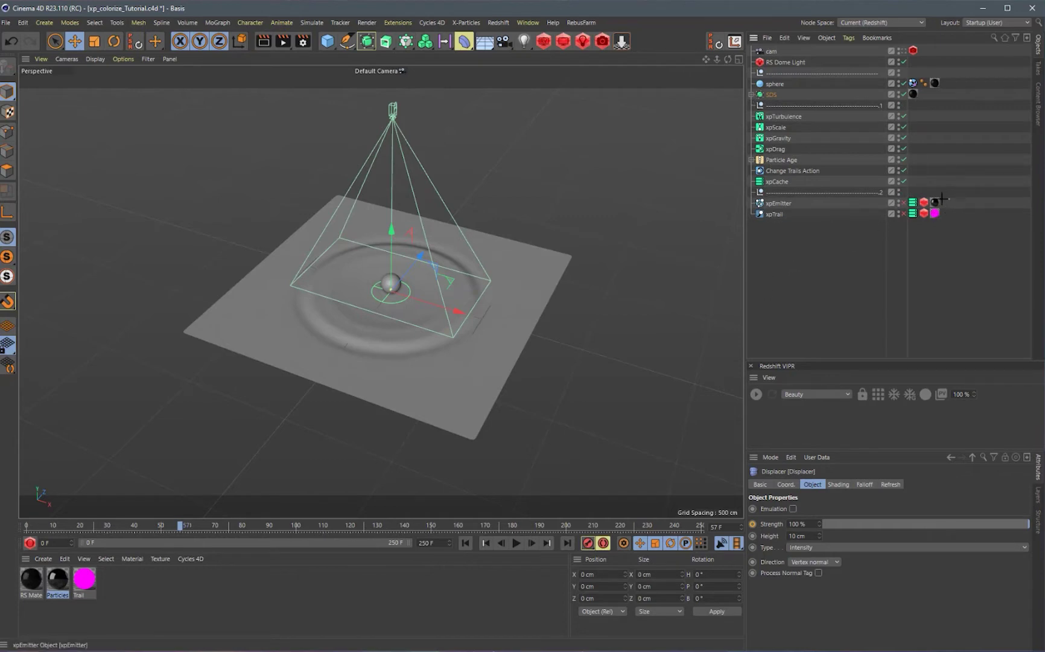
# Re-enable xpEmitter so the multicoloured particles return.
pyautogui.click(828, 270)
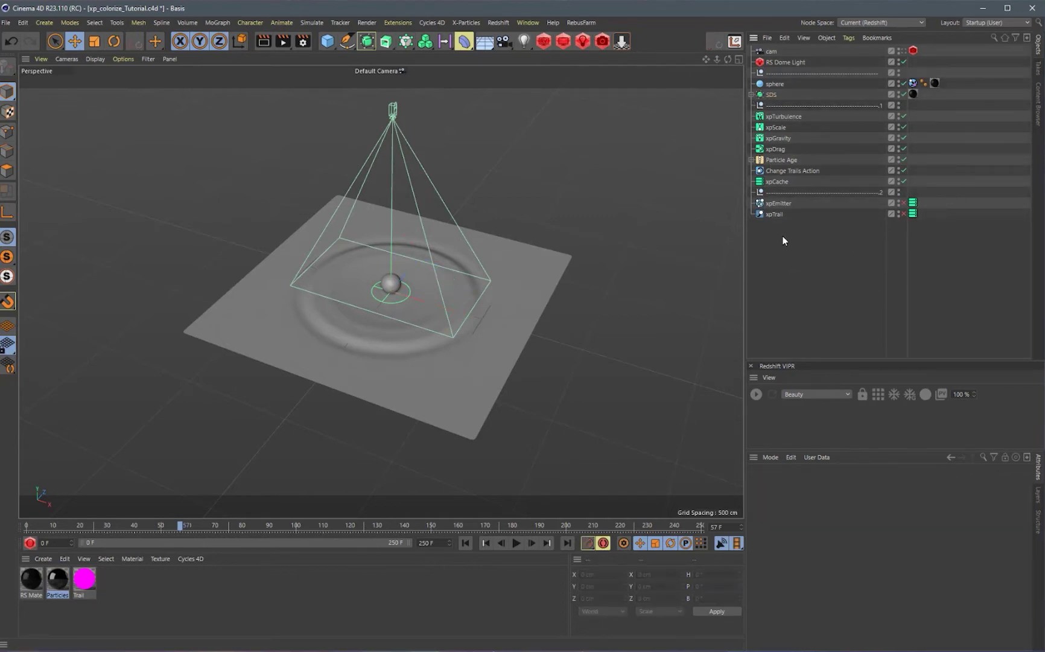
pyautogui.click(777, 206)
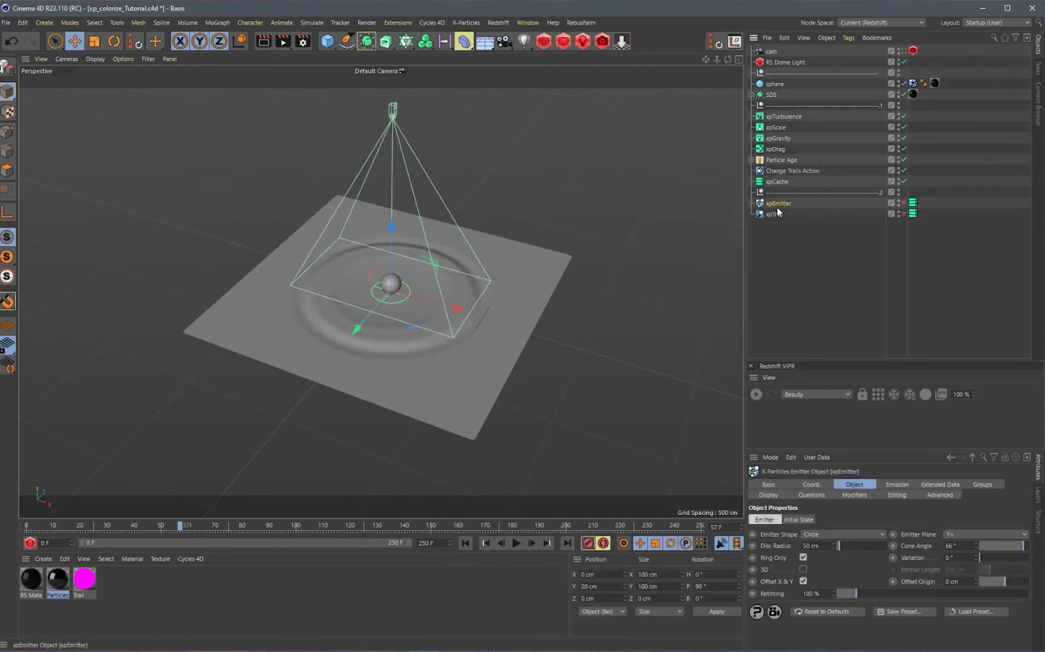
pyautogui.click(903, 204)
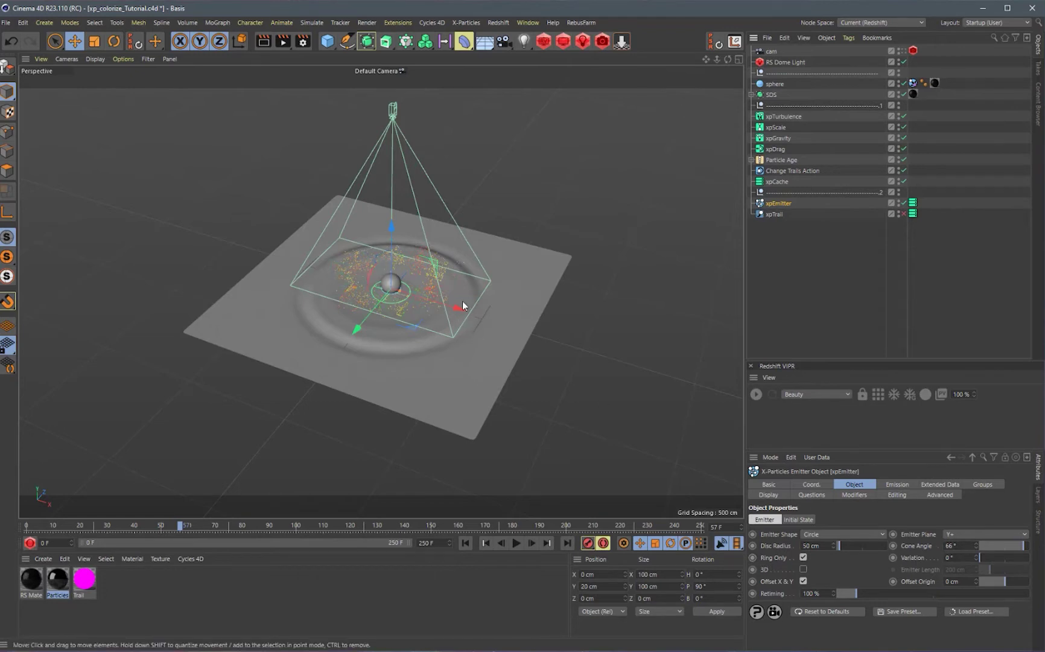
# Show xpEmitter's Emission tab with the Attribute Manager enlarged to more height.
pyautogui.click(897, 489)
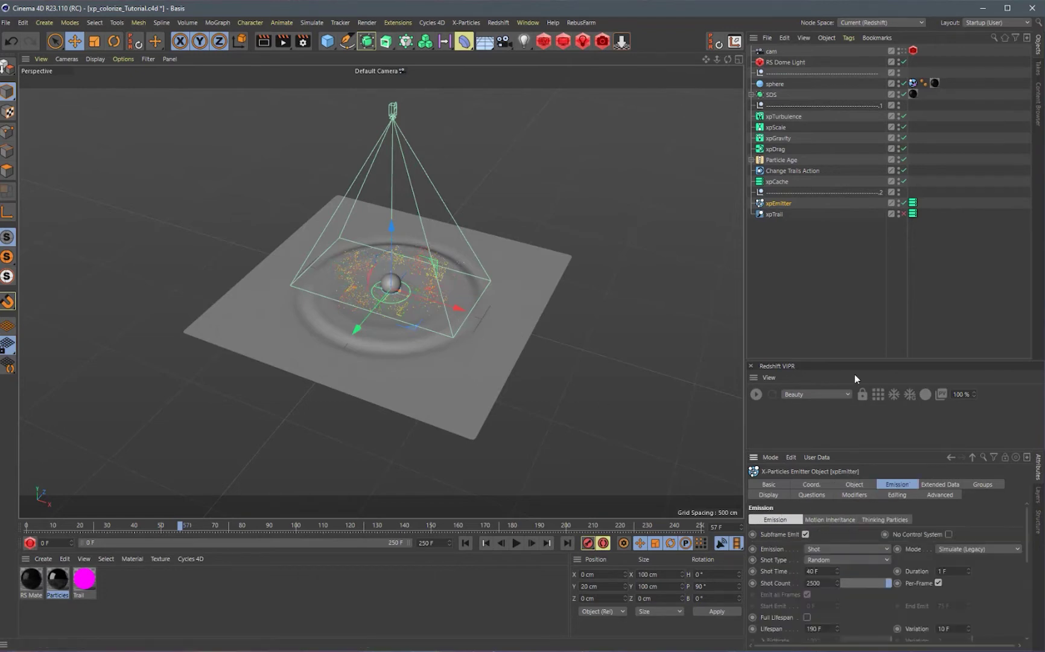
pyautogui.moveTo(853, 359); pyautogui.dragTo(853, 261)
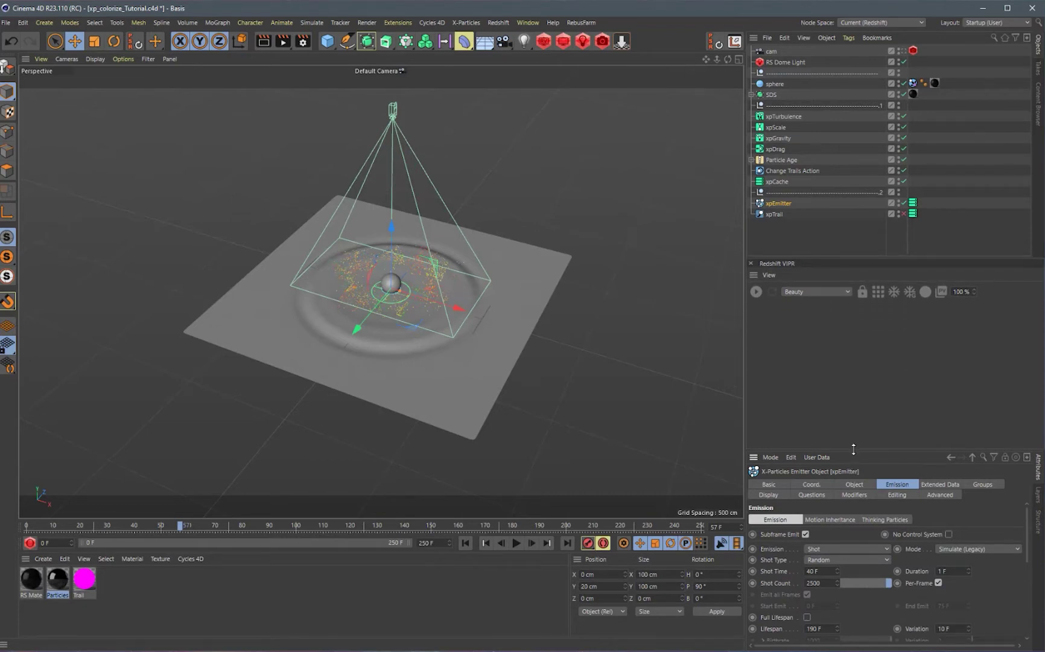
pyautogui.moveTo(857, 434); pyautogui.dragTo(858, 317)
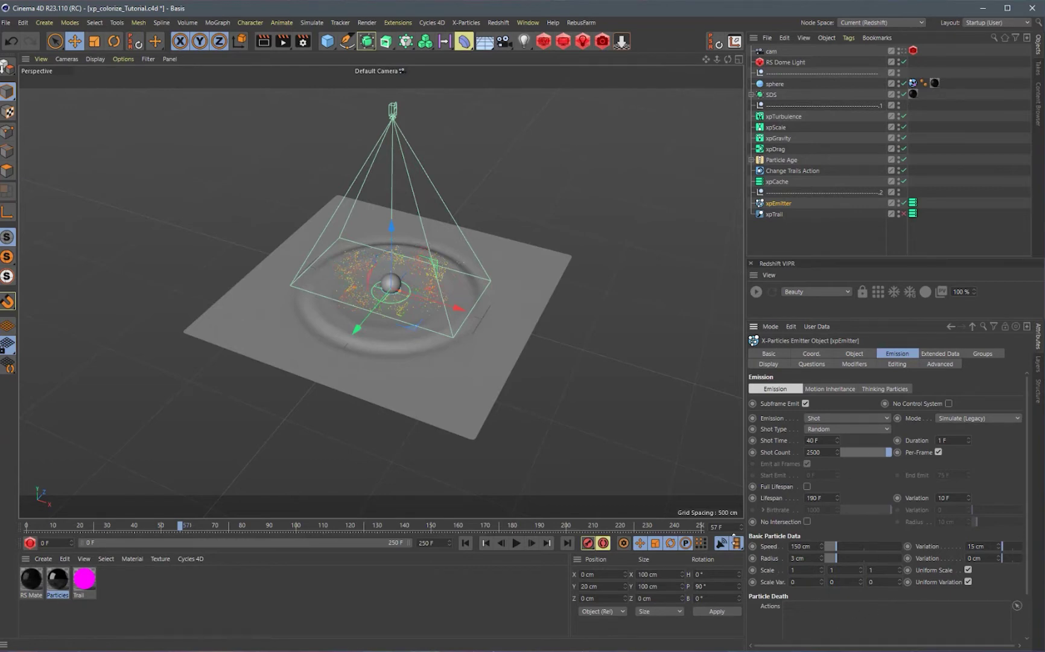
# Replay the particle simulation and zoom the viewport in on the emitter.
pyautogui.click(470, 544)
pyautogui.click(517, 543)
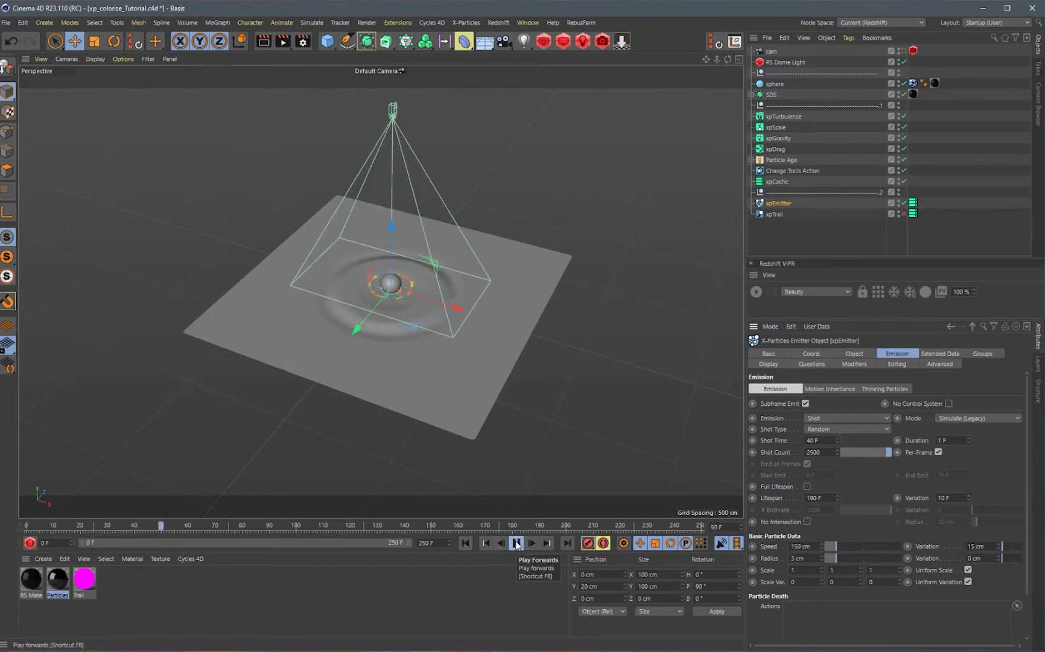
pyautogui.click(517, 543)
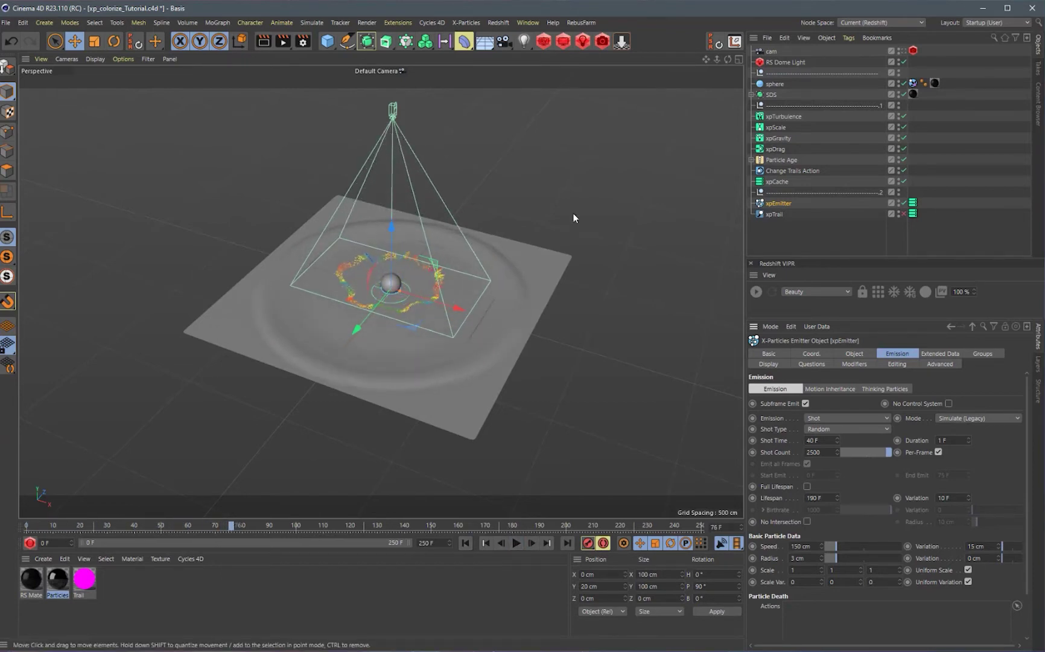
pyautogui.moveTo(718, 58); pyautogui.dragTo(777, 214)
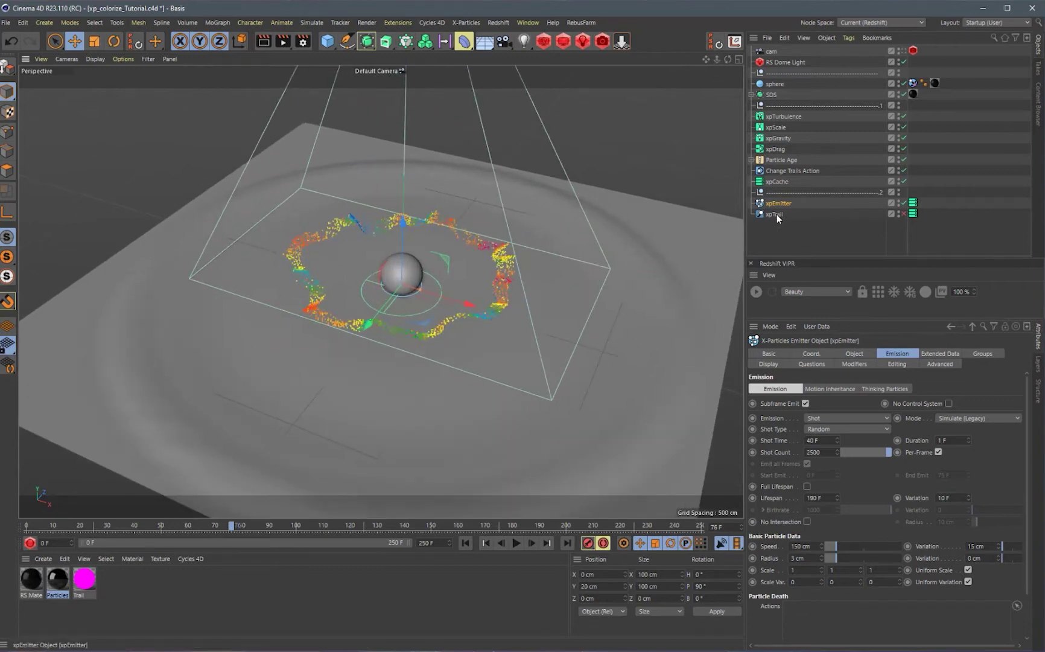
# Enable xpTrail, replay to frame 85 to see the trails, then inspect xpTurbulence.
pyautogui.click(775, 214)
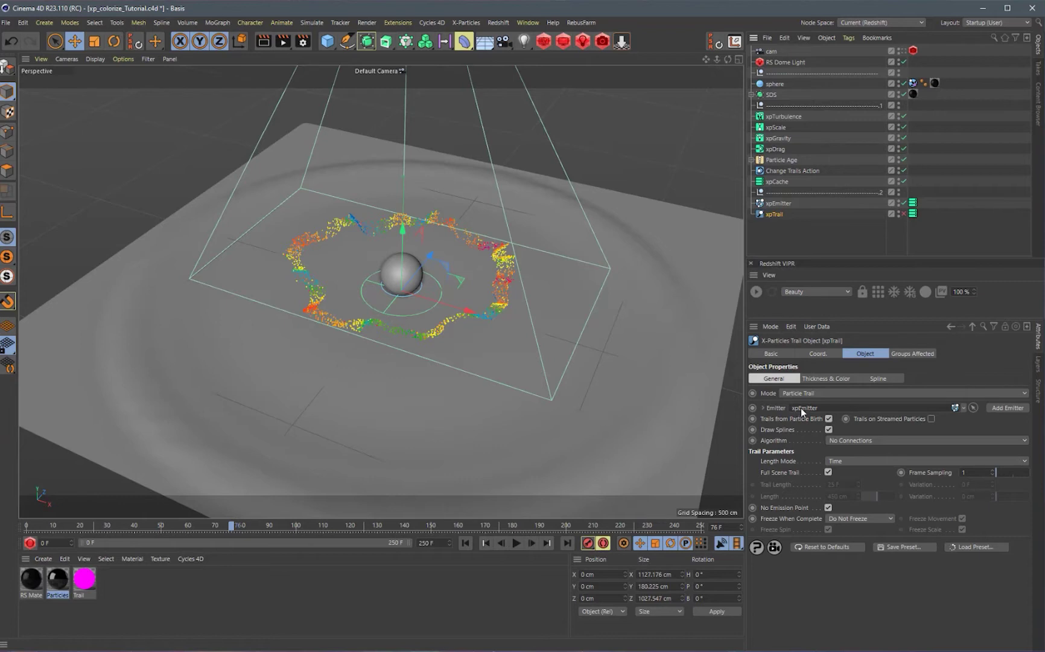
pyautogui.click(904, 213)
pyautogui.click(466, 543)
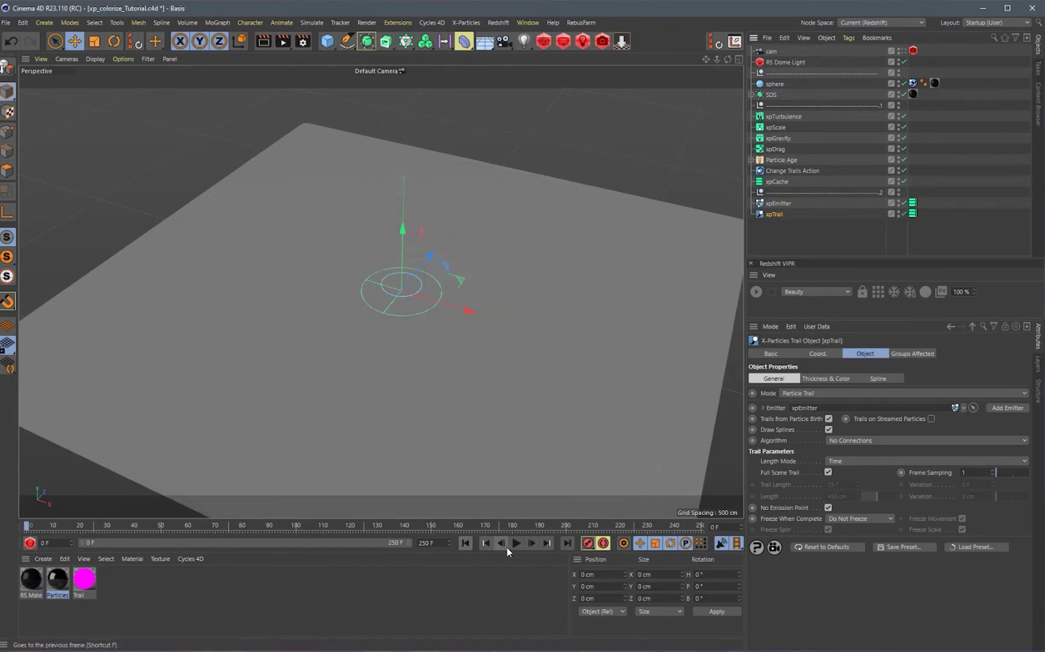
pyautogui.click(516, 542)
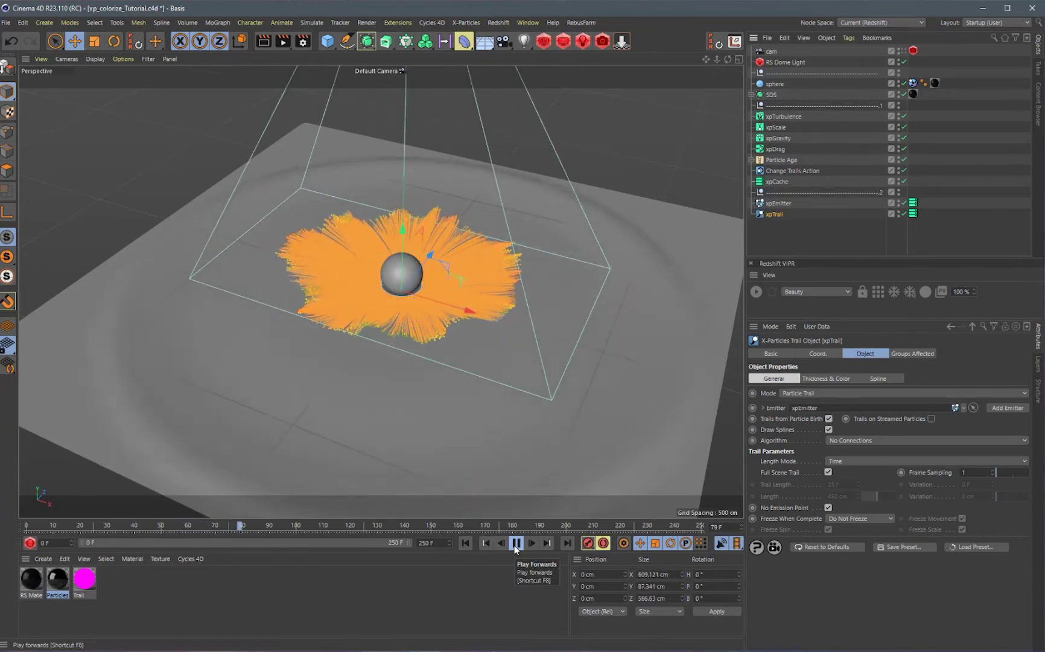
pyautogui.click(516, 542)
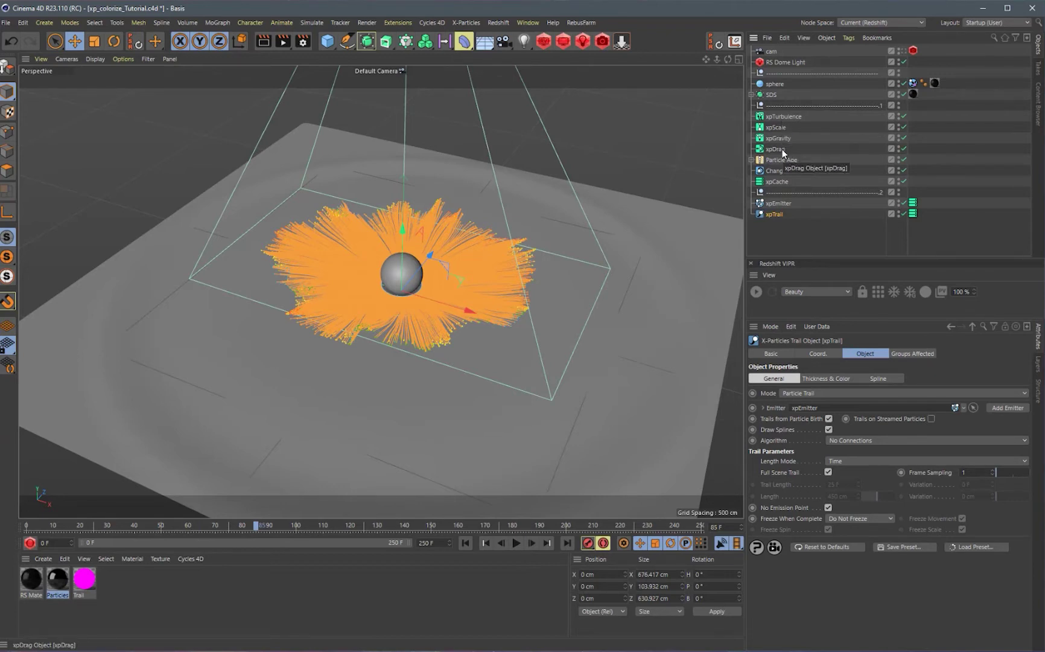
pyautogui.click(787, 116)
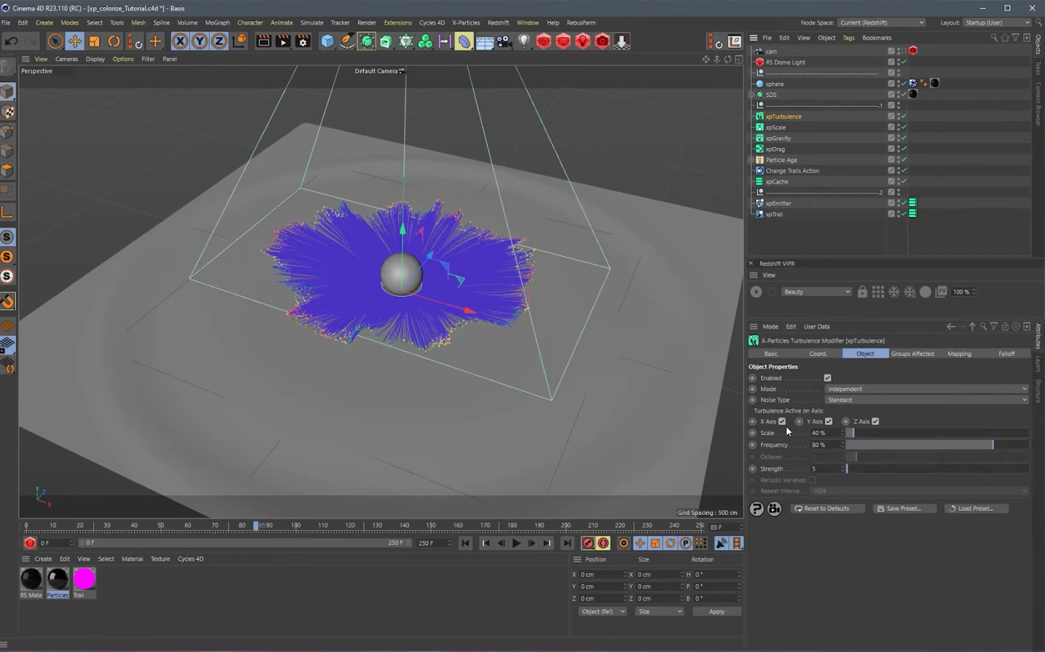
# Inspect xpScale, xpGravity and xpDrag, then return to xpEmitter's emission settings (Speed 150 cm, Radius 3 cm).
pyautogui.click(777, 126)
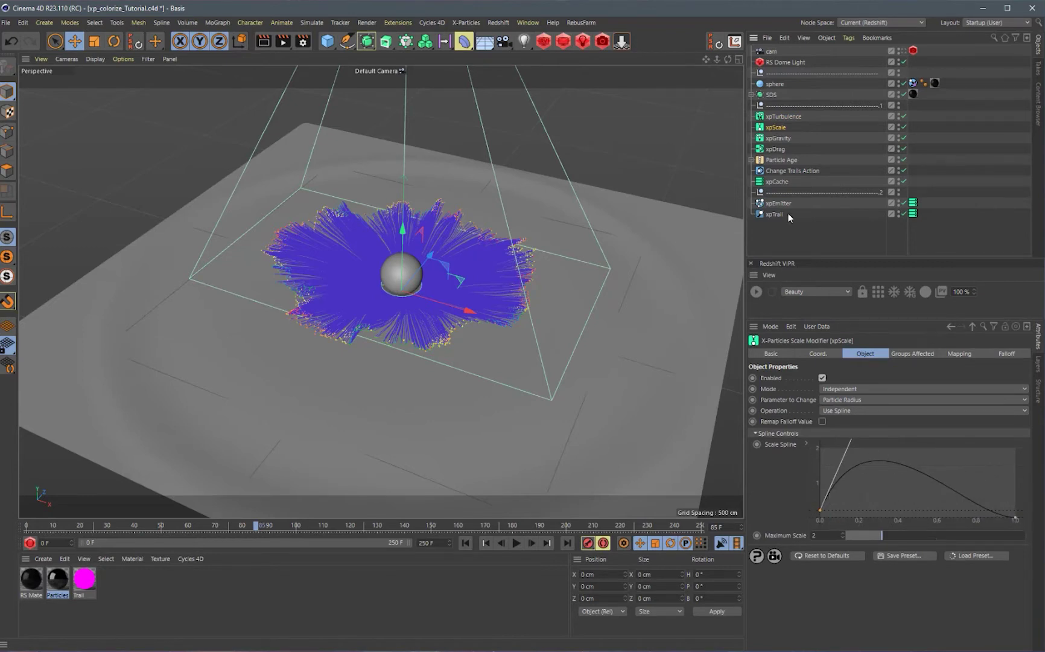
pyautogui.click(778, 139)
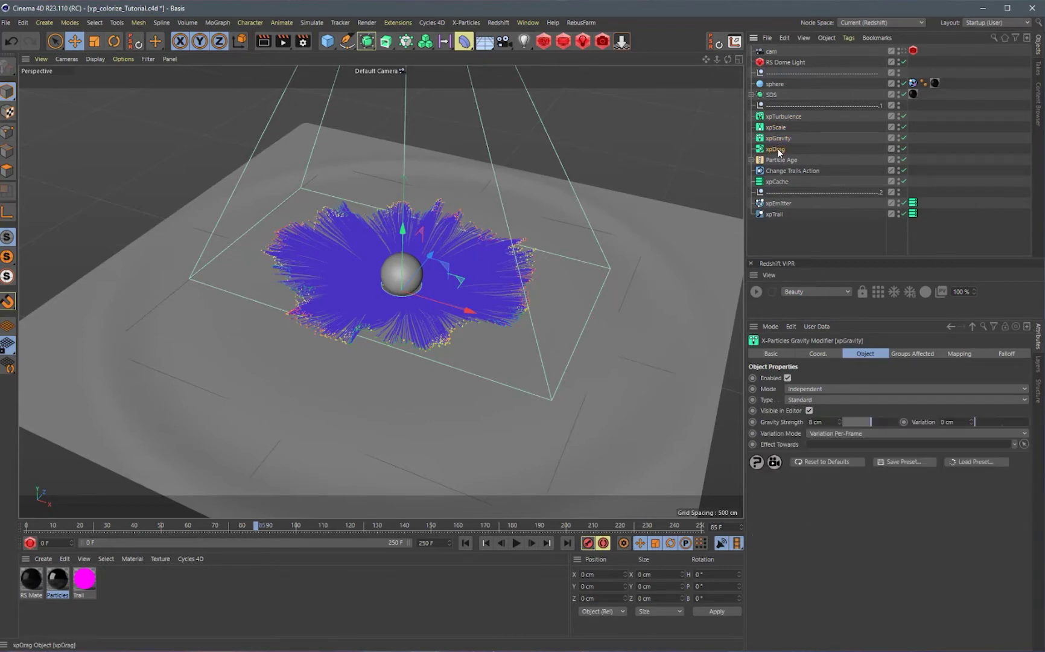
pyautogui.click(778, 148)
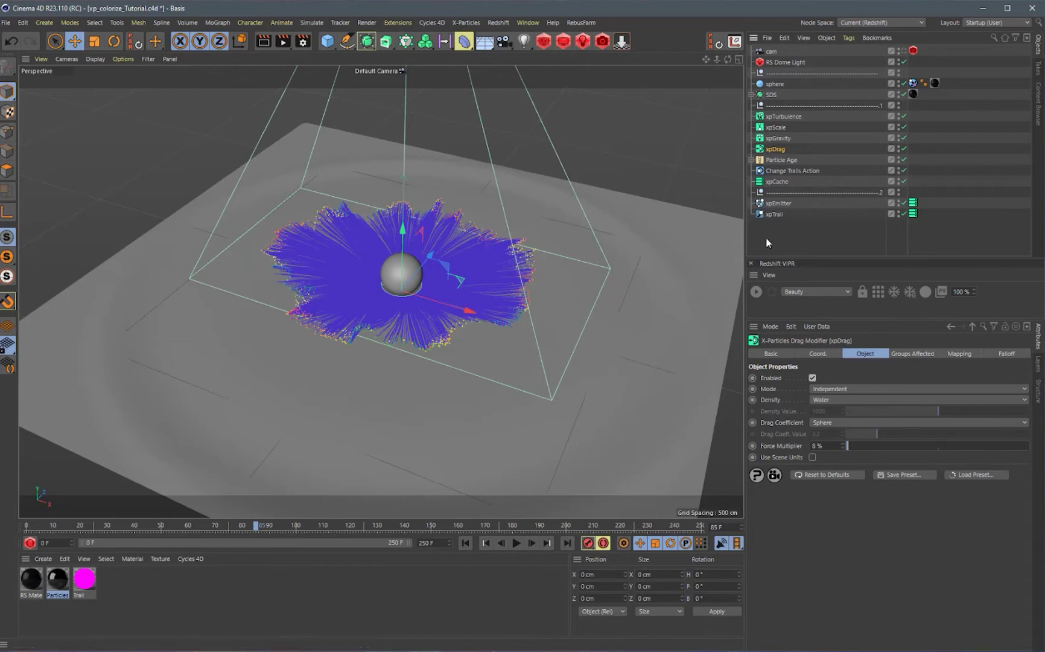
pyautogui.click(786, 205)
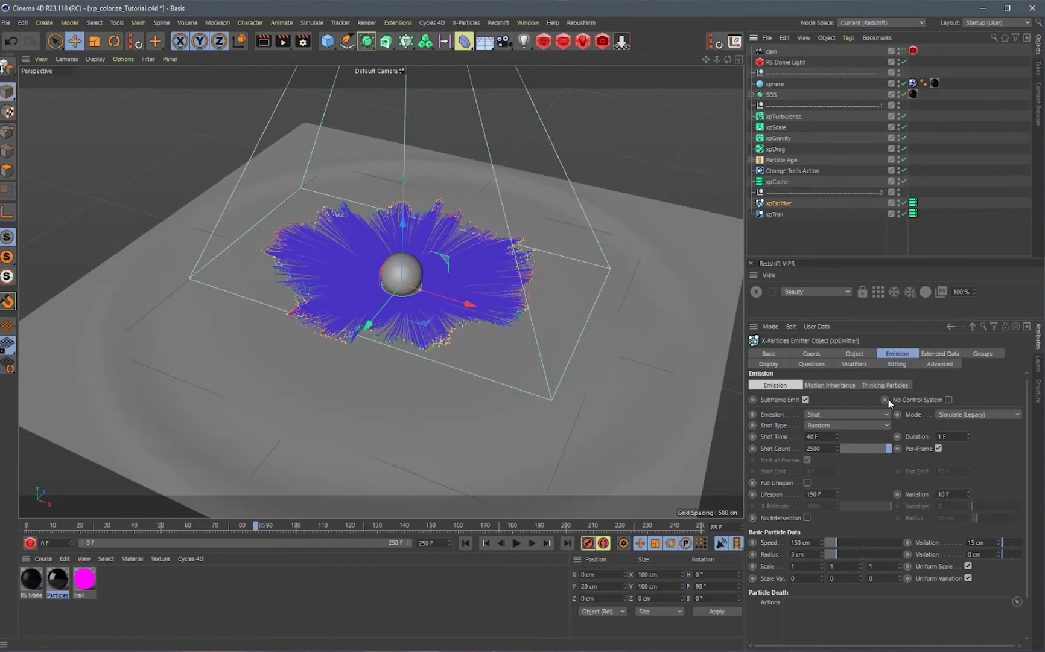
# Set xpEmitter's particle display colour mode to a single colour.
pyautogui.click(769, 364)
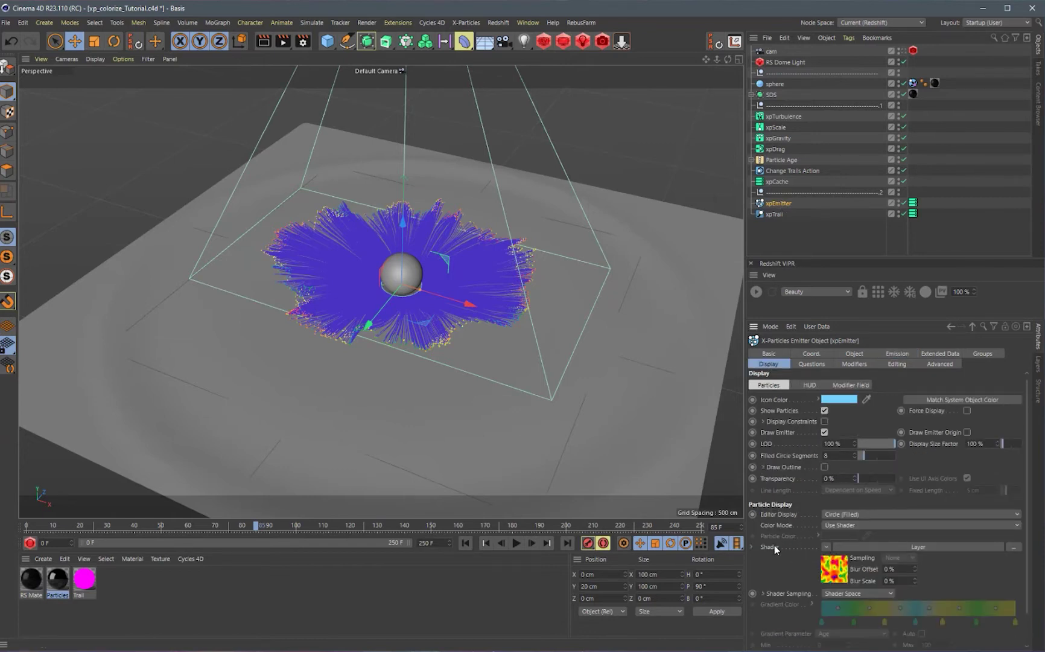
pyautogui.click(832, 525)
pyautogui.click(835, 548)
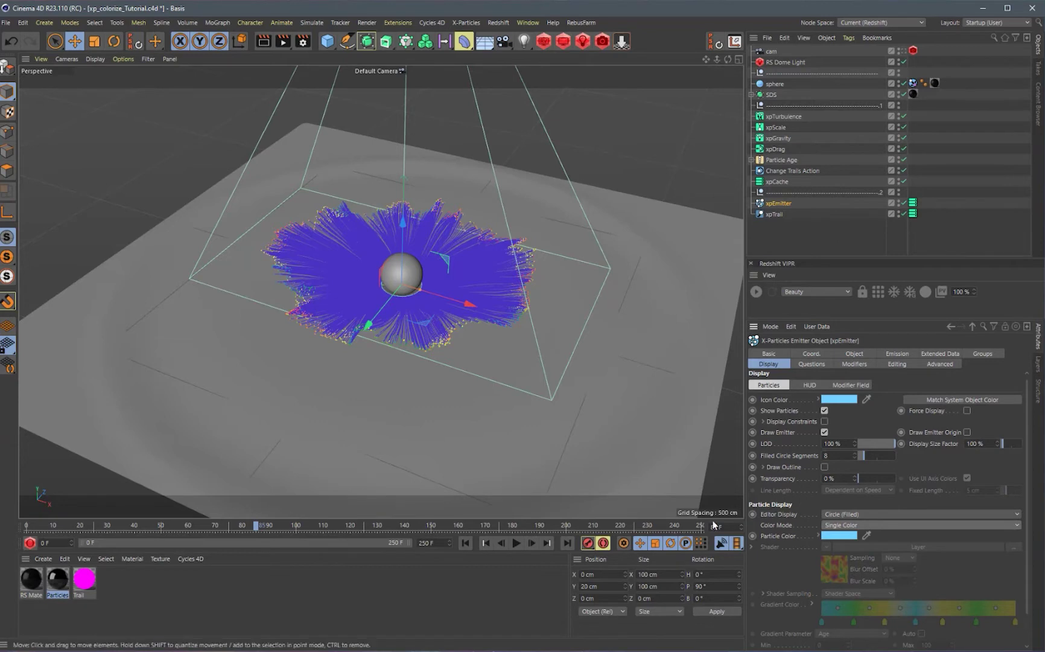
# Replay the simulation to frame 94 and start the Redshift interactive render.
pyautogui.click(465, 545)
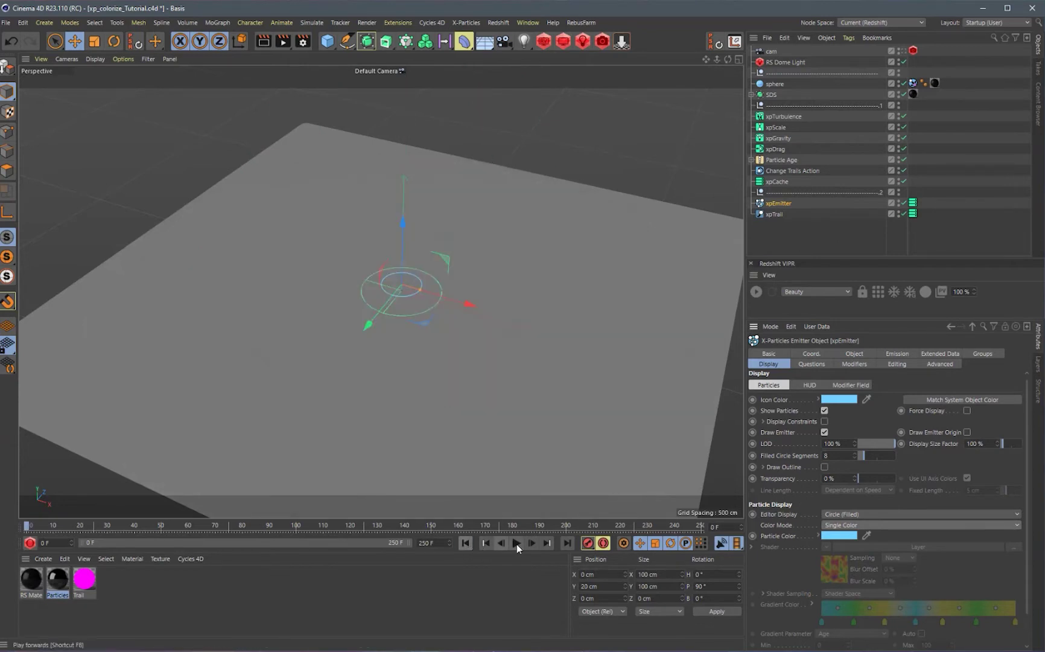
pyautogui.click(517, 544)
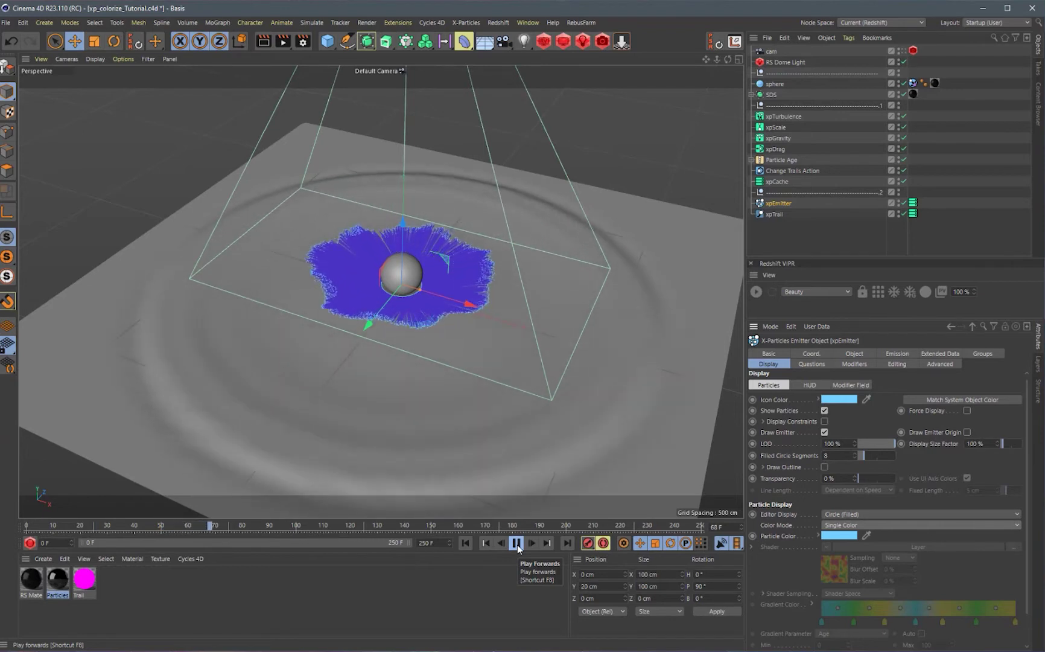
pyautogui.click(516, 544)
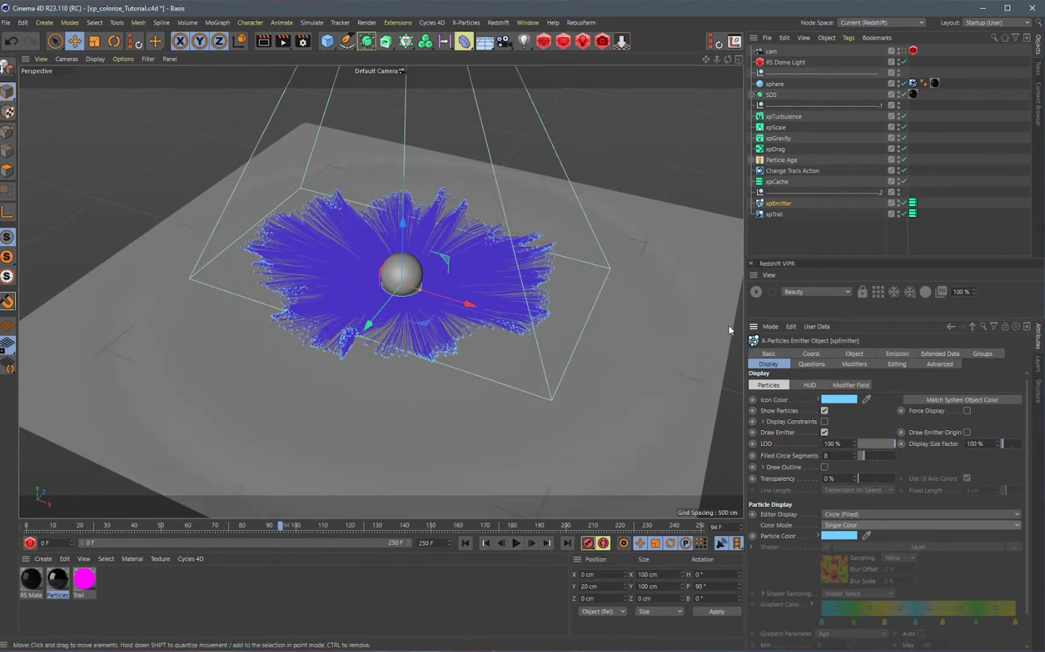
pyautogui.click(756, 293)
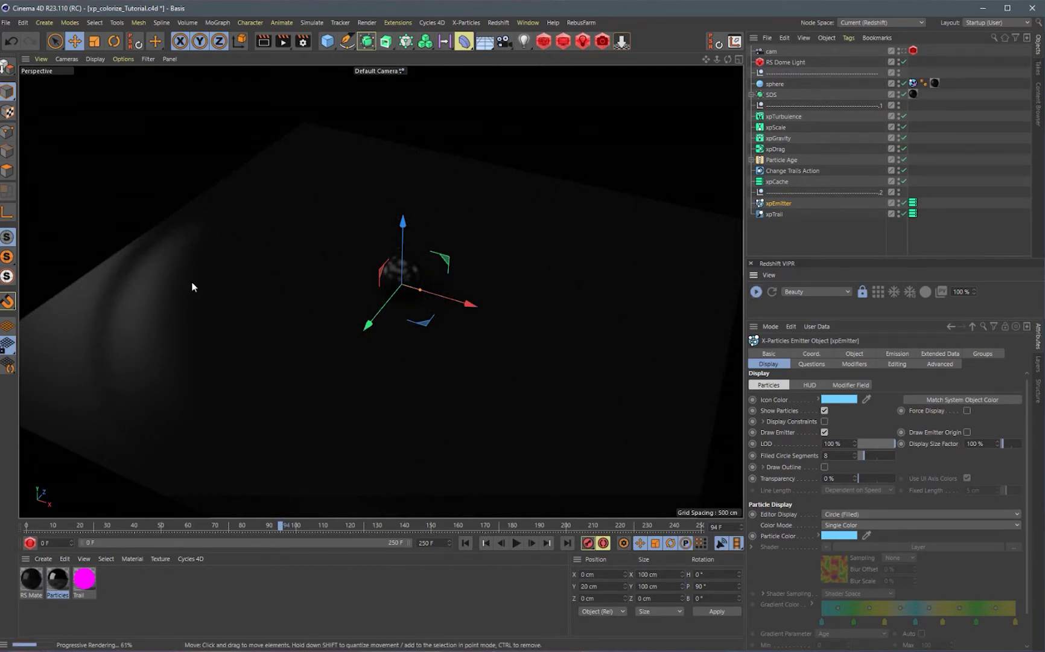
# Add a Redshift Object tag to xpEmitter, placed after its X-Particles tag.
pyautogui.rightClick(777, 203)
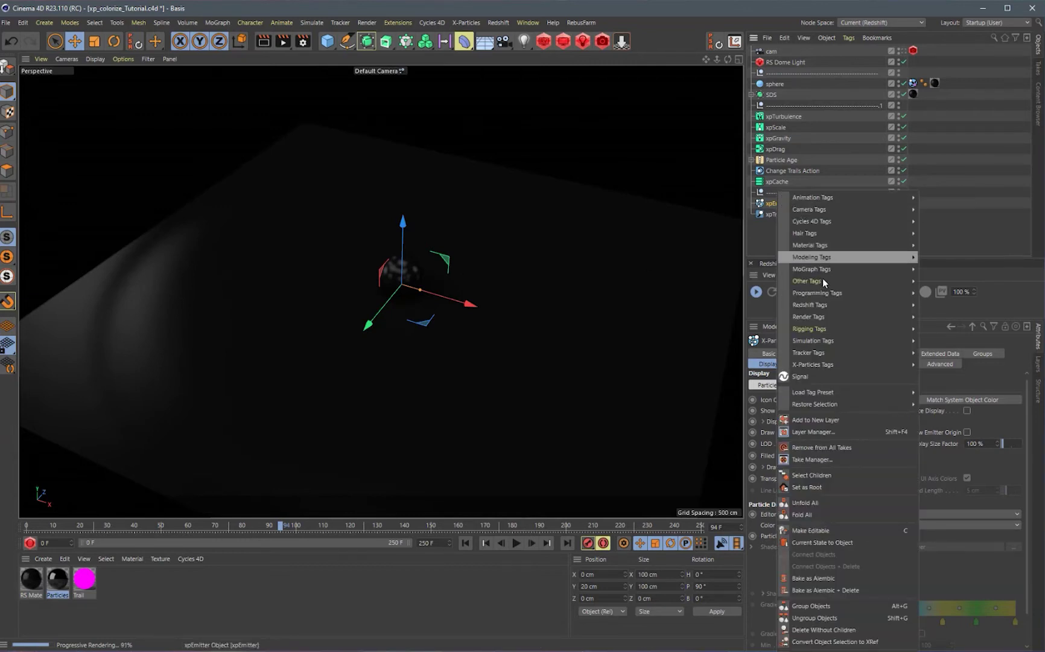
pyautogui.moveTo(833, 316)
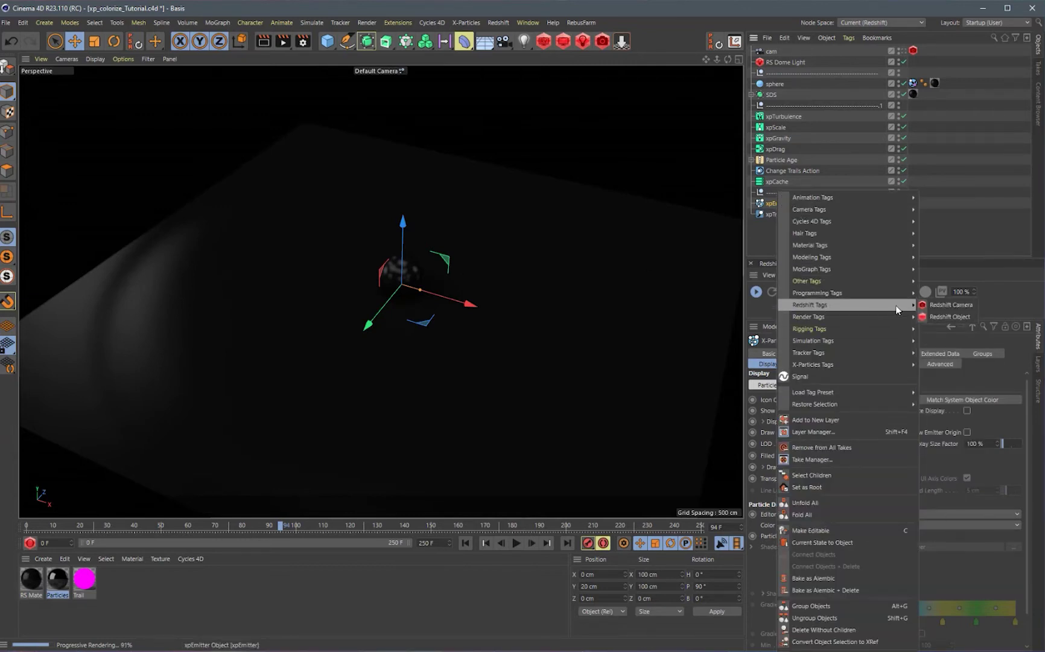
pyautogui.click(942, 315)
pyautogui.click(777, 204)
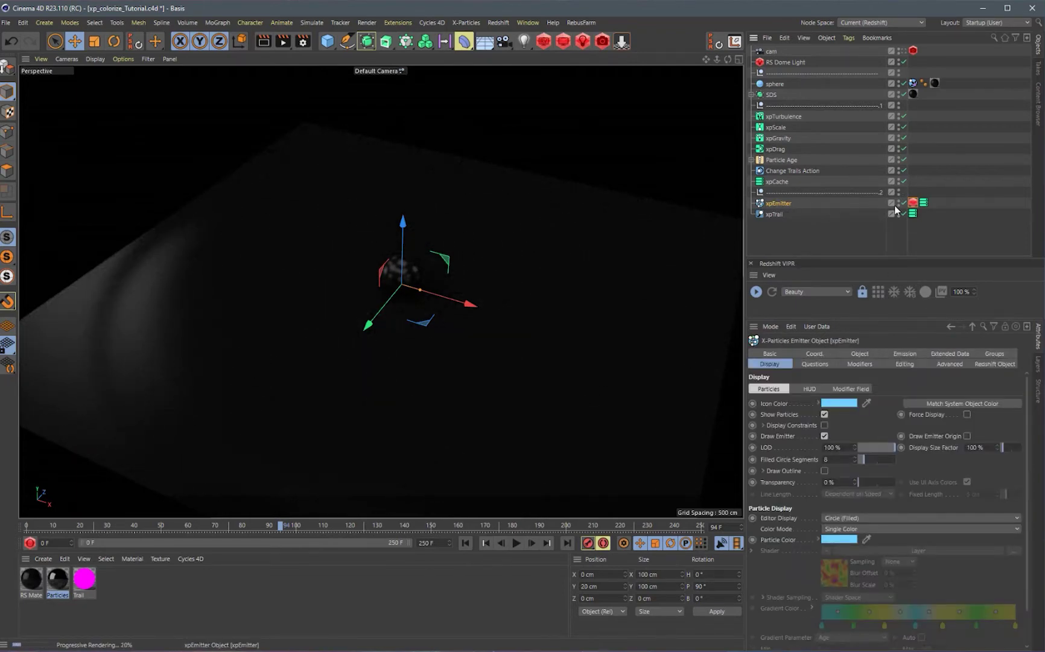
pyautogui.moveTo(913, 204); pyautogui.dragTo(934, 204)
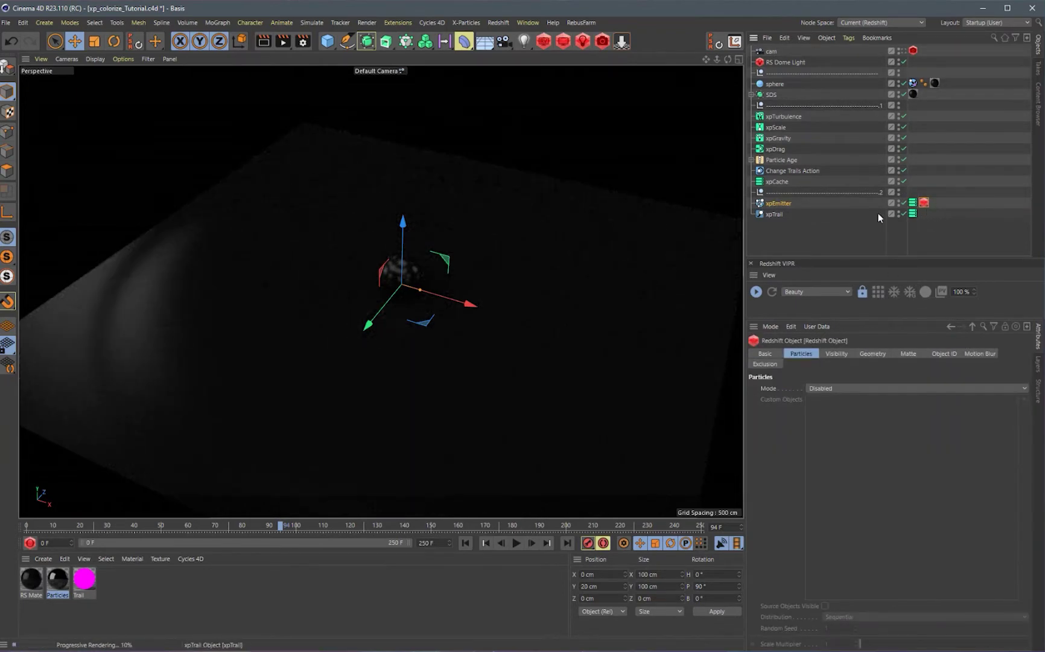
# Set the tag's Particles Mode to Optimized Spheres and zoom in on the particle ring.
pyautogui.click(812, 388)
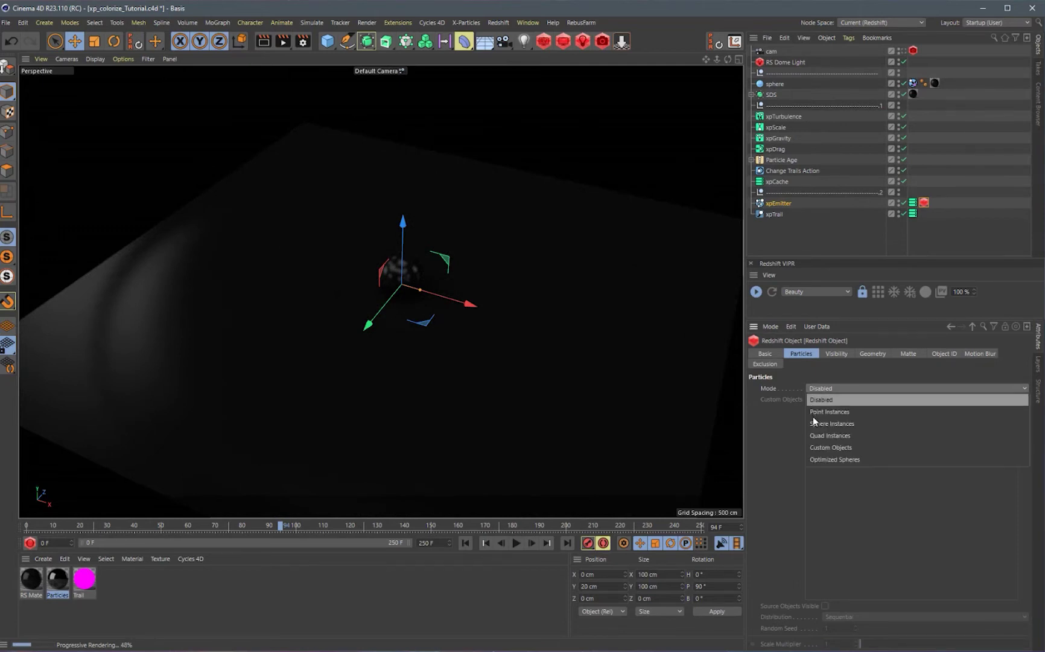
pyautogui.click(822, 461)
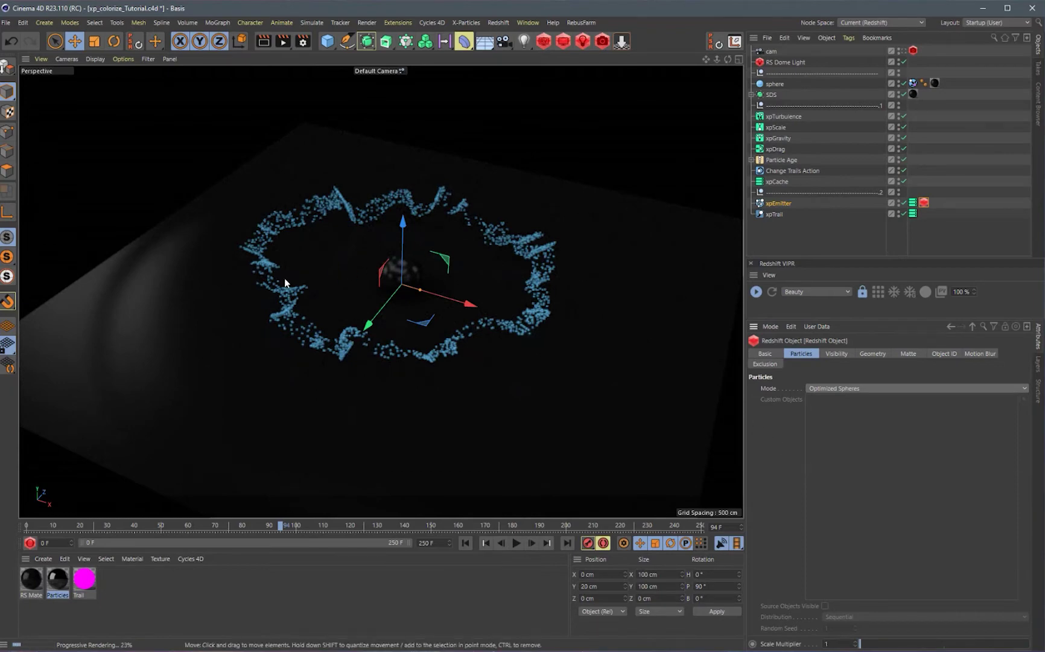
pyautogui.moveTo(715, 61); pyautogui.dragTo(721, 96)
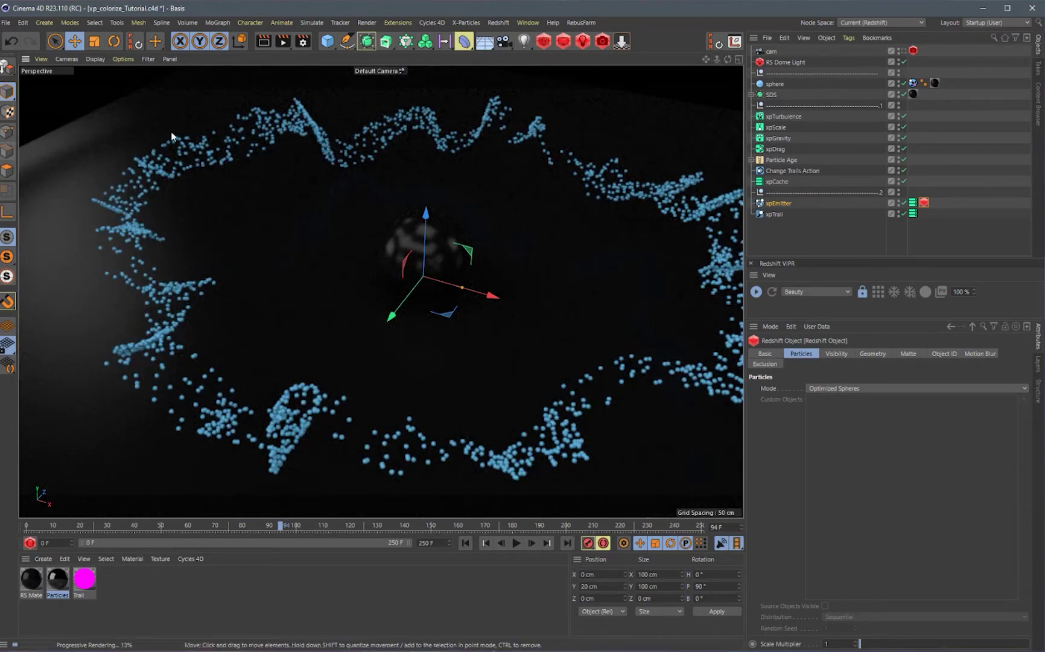
pyautogui.click(784, 206)
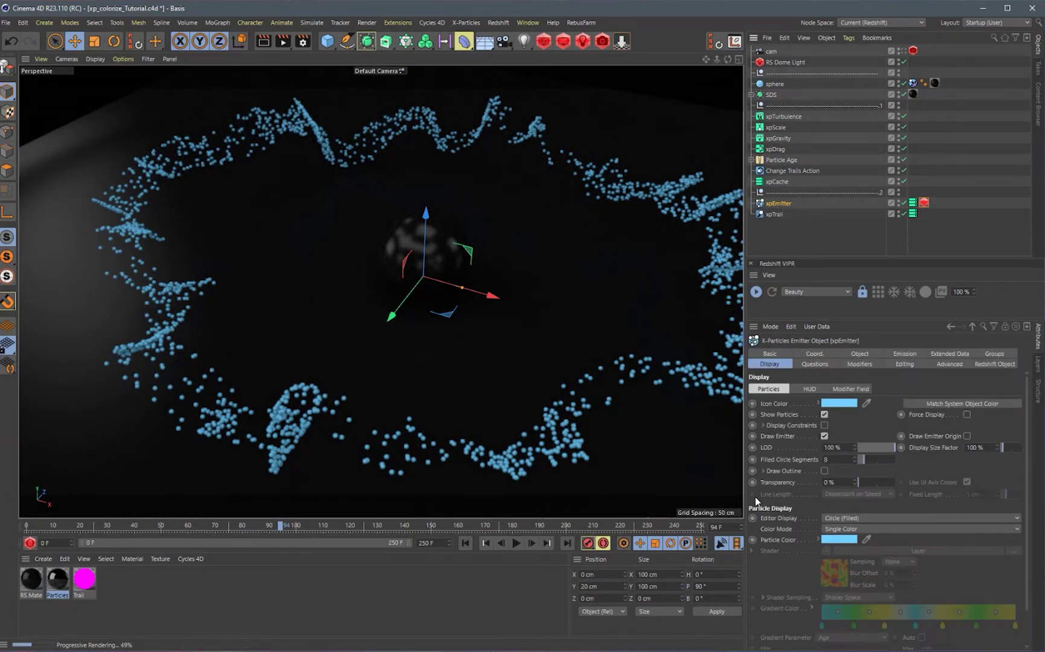
pyautogui.moveTo(836, 543)
# Add a Redshift Object tag to xpTrail with Curve Mode set to Capsules.
pyautogui.click(773, 214)
pyautogui.rightClick(773, 214)
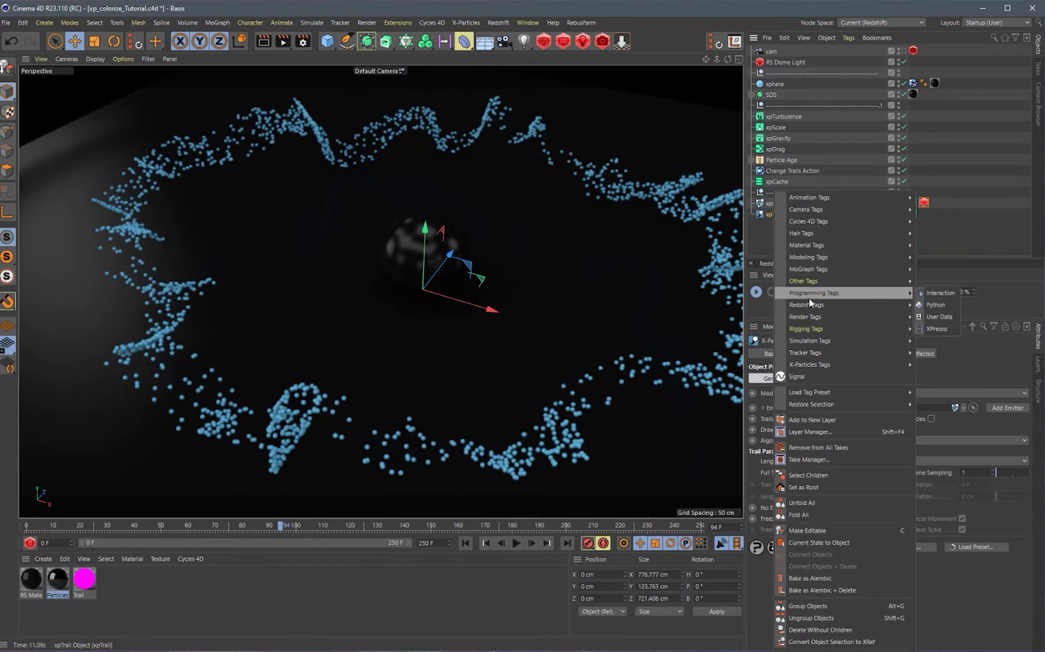
pyautogui.moveTo(854, 305)
pyautogui.click(937, 315)
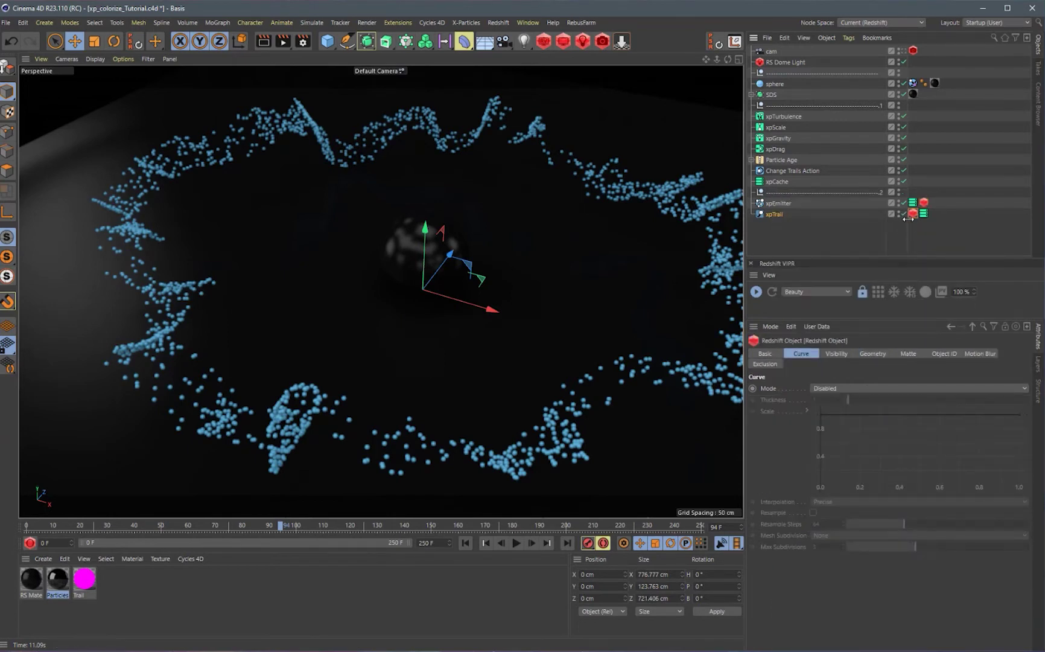
pyautogui.click(830, 389)
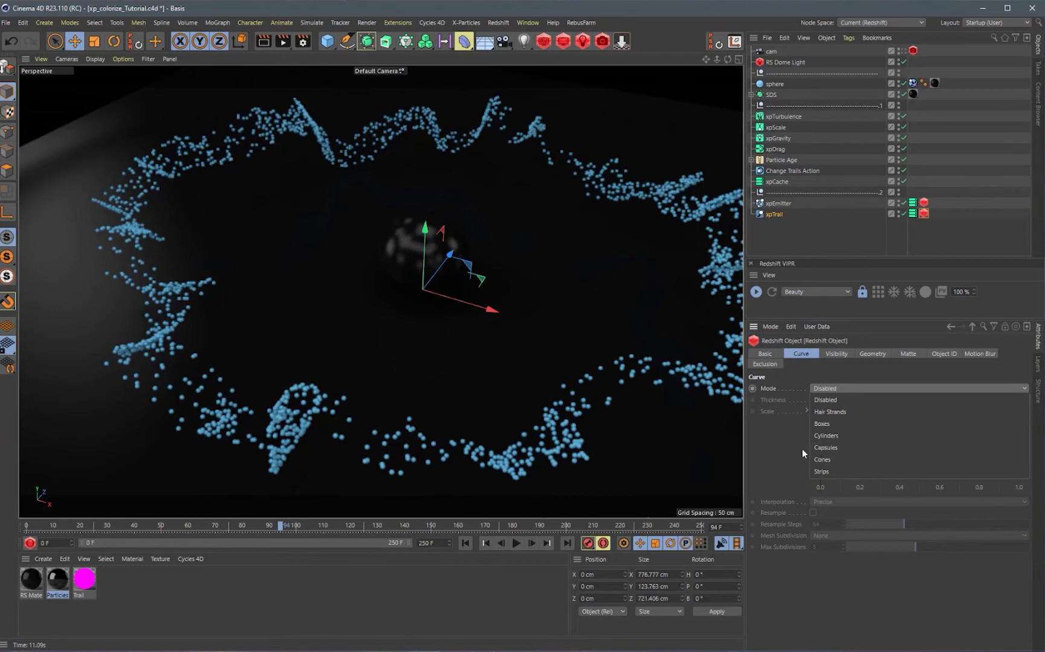
pyautogui.click(829, 447)
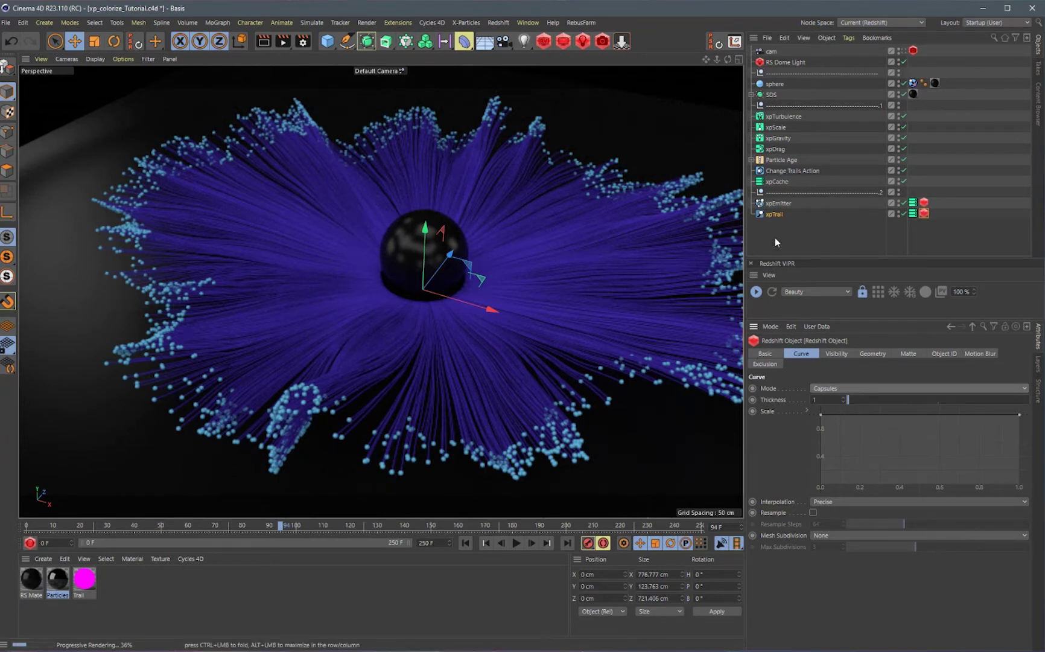
# Set xpTrail's Basic colour to green, hue 122°, in the Color Picker.
pyautogui.click(776, 214)
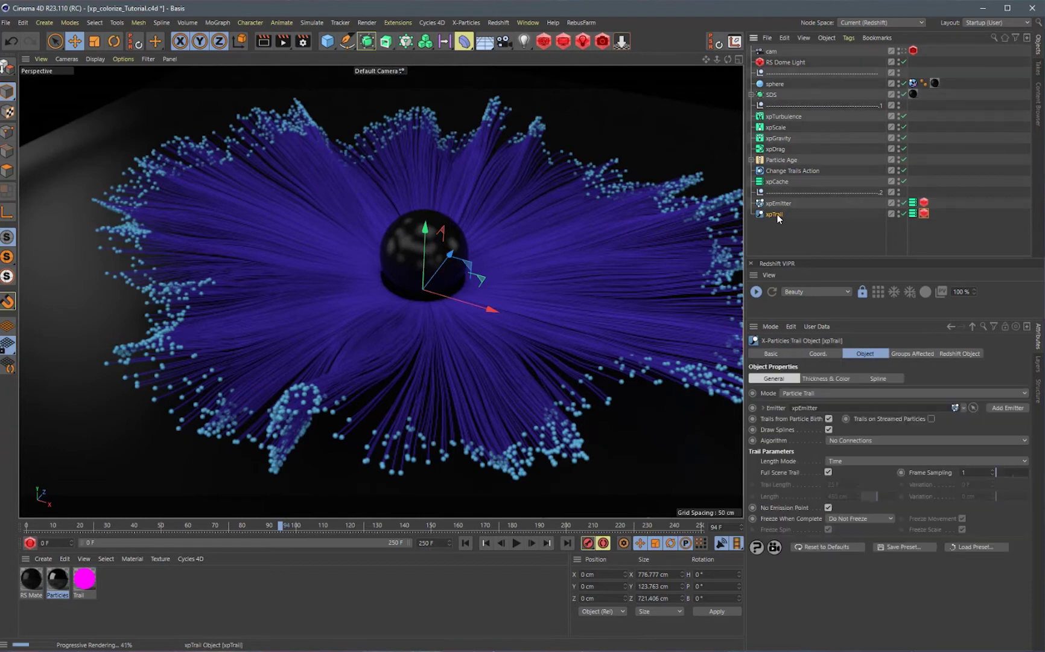
pyautogui.click(770, 353)
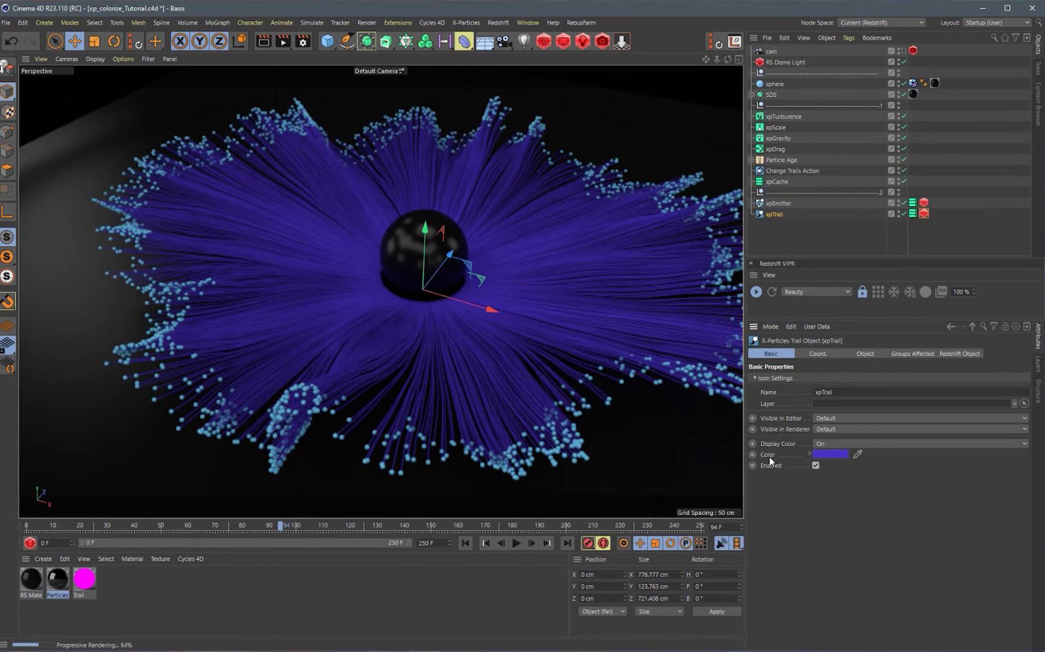
pyautogui.click(821, 455)
pyautogui.click(815, 454)
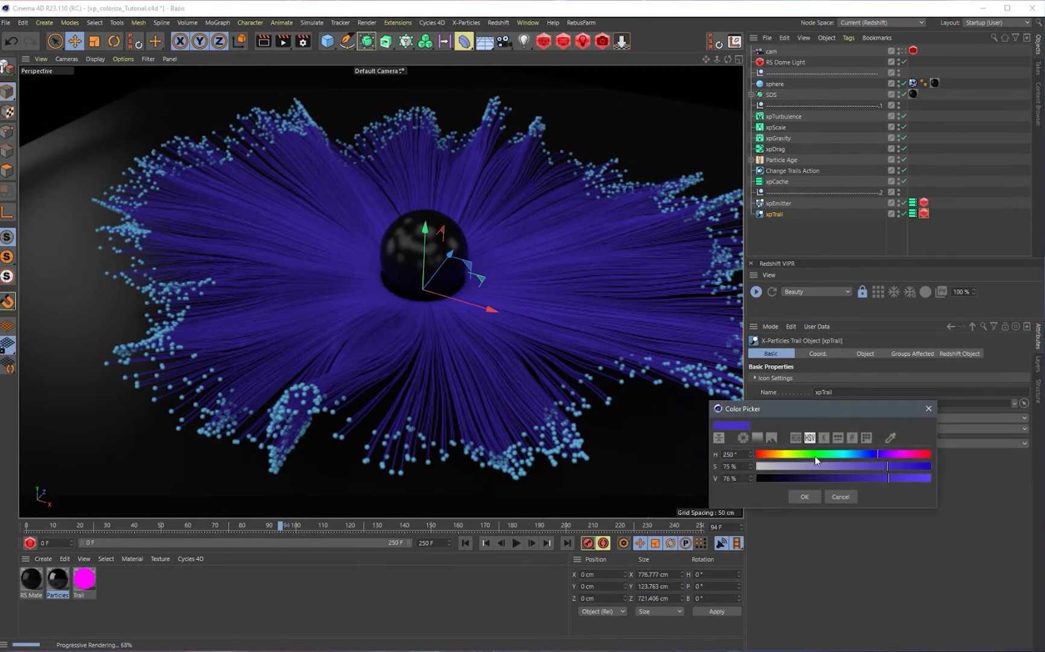
pyautogui.click(803, 497)
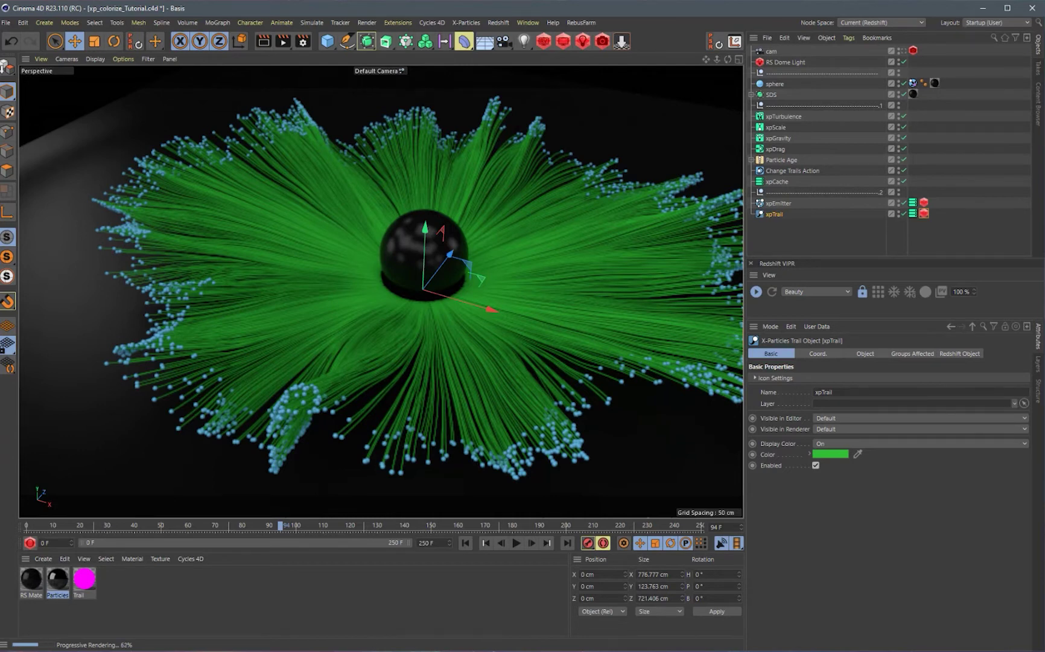
# Delete the Particles and Trail materials and create a new Redshift material.
pyautogui.moveTo(70, 574); pyautogui.dragTo(125, 590)
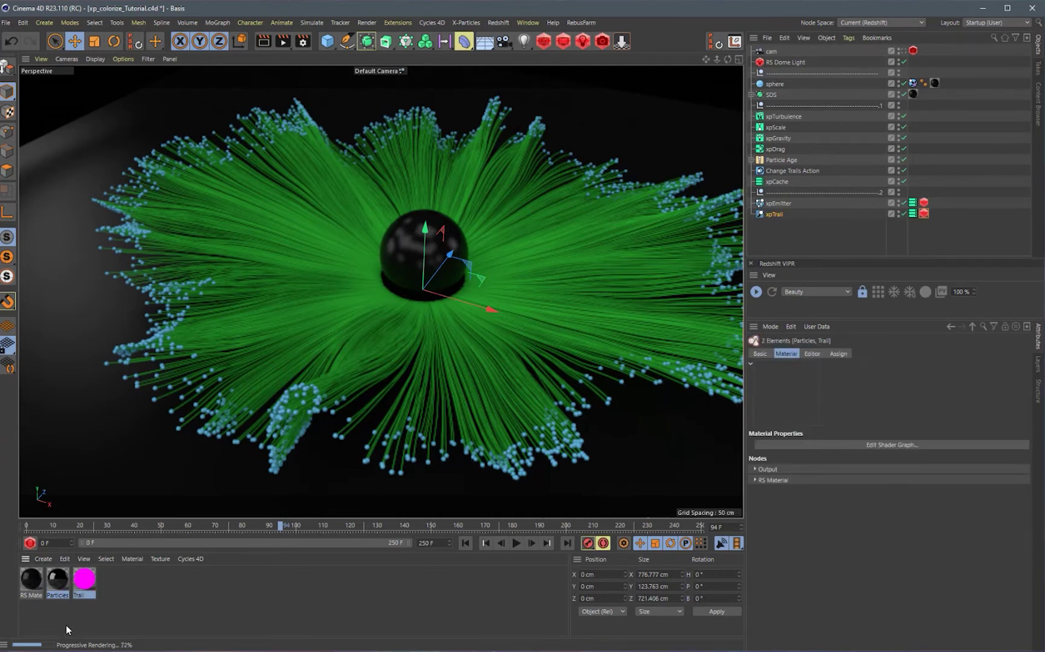
pyautogui.press('Delete')
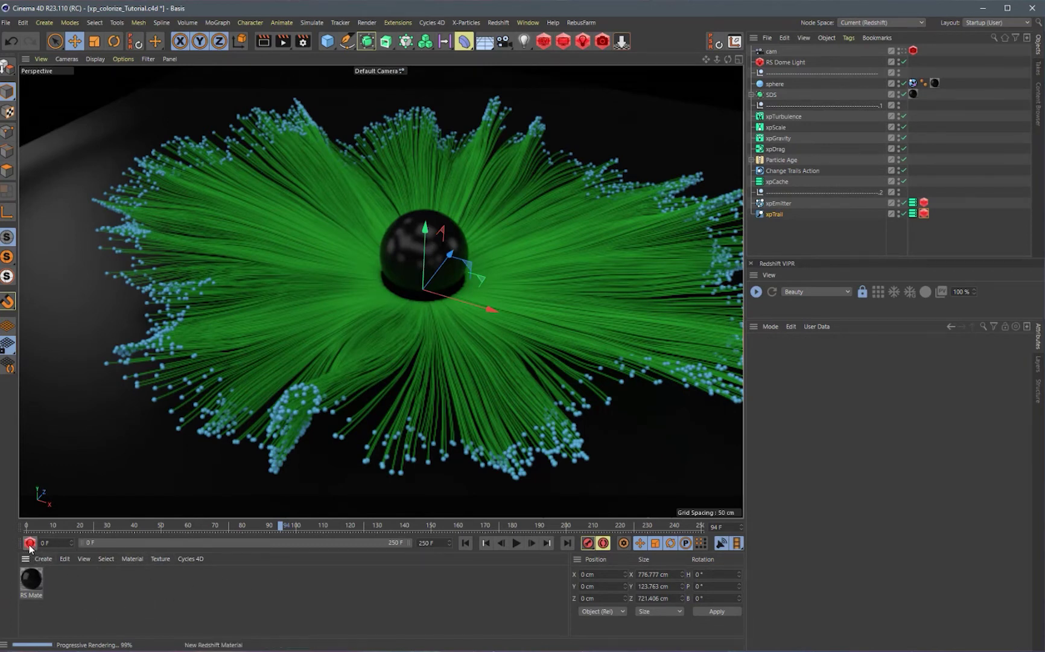
pyautogui.hotkey('ctrl', 'n')
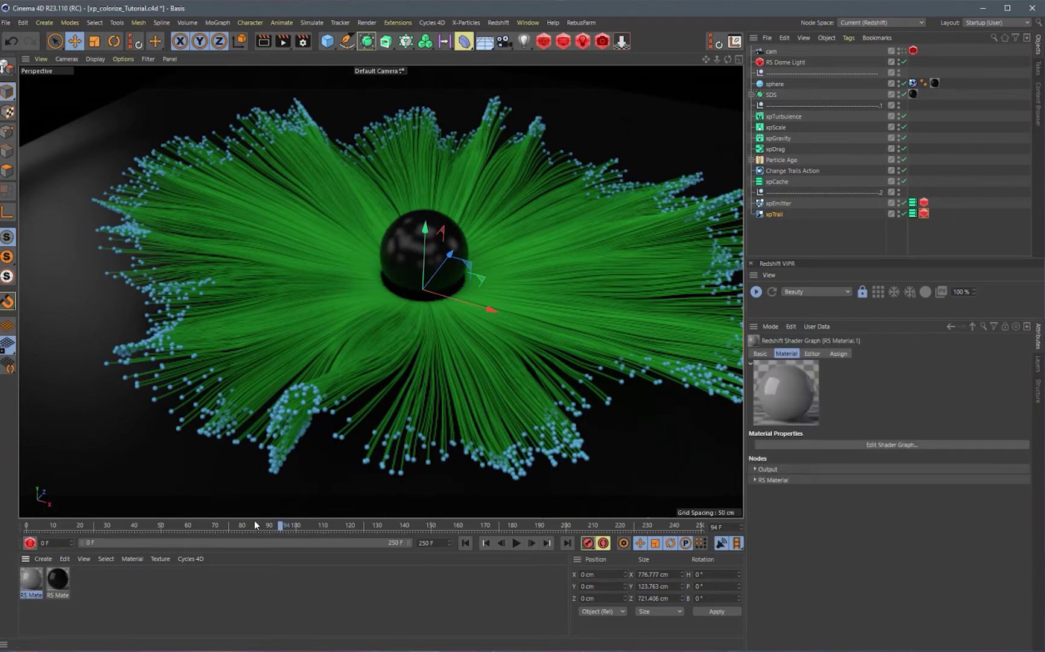
# Rename the new material 'Particles' and open its Shader Graph.
pyautogui.click(759, 353)
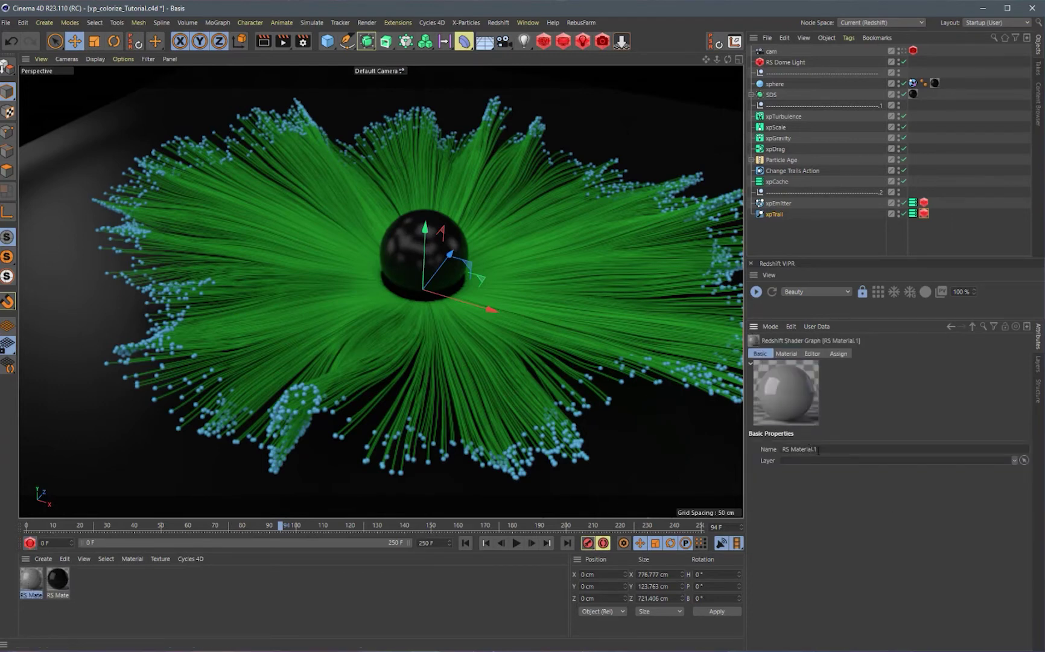
pyautogui.moveTo(823, 449); pyautogui.dragTo(751, 455)
pyautogui.write('Particles')
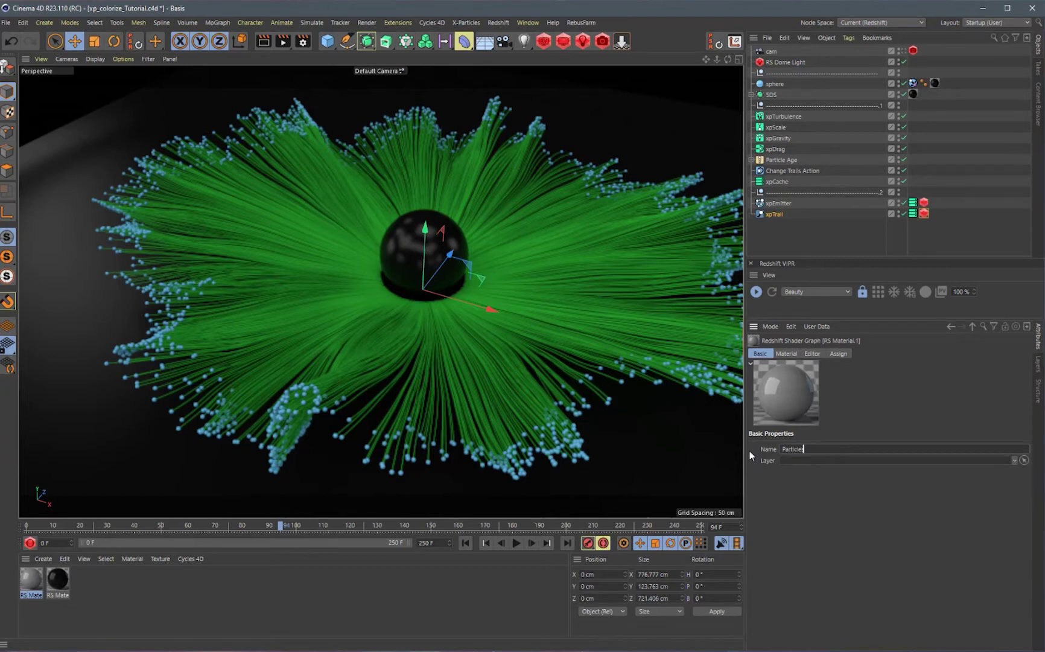
pyautogui.press('Return')
pyautogui.click(787, 353)
pyautogui.click(856, 447)
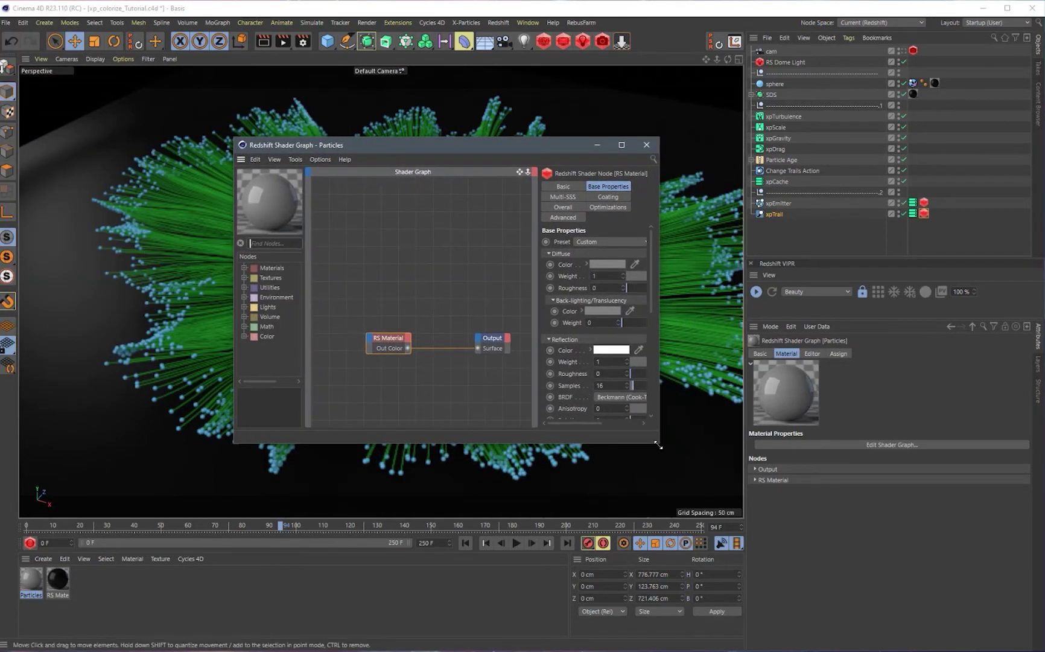
# Add an RS Color User Data node and wire its Out into RS Material's Diffuse Color.
pyautogui.moveTo(658, 445); pyautogui.dragTo(823, 569)
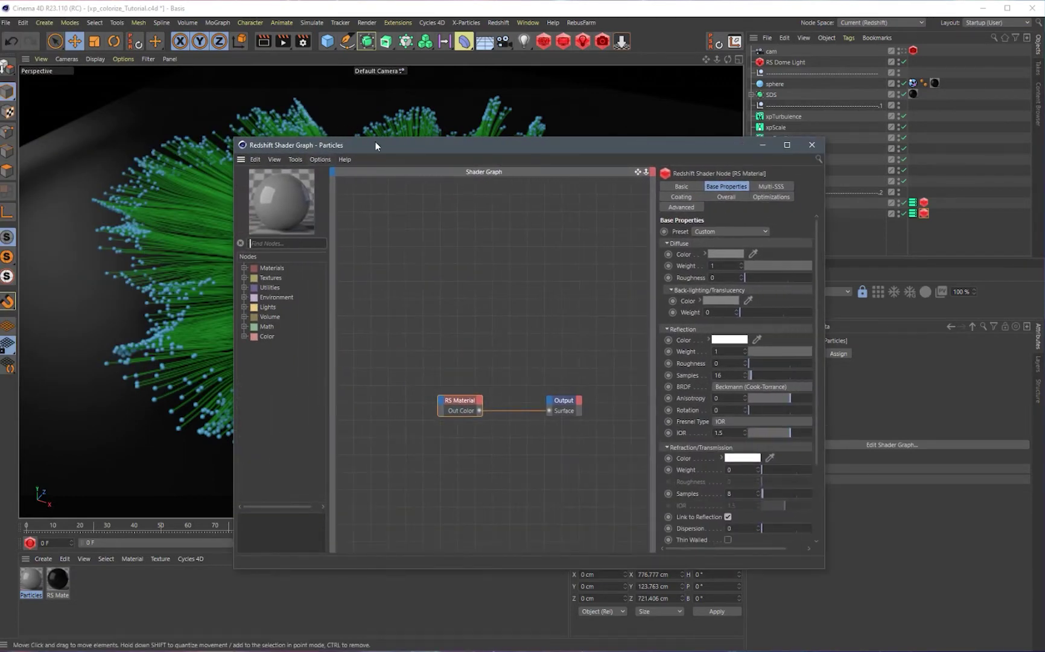
pyautogui.moveTo(376, 141); pyautogui.dragTo(333, 138)
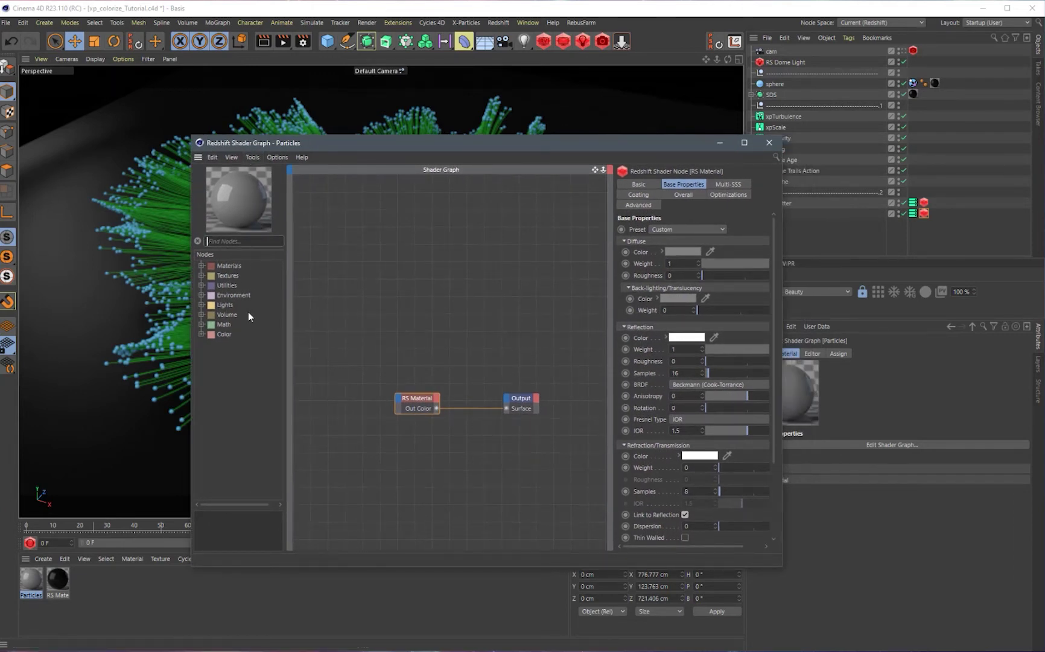
pyautogui.write('co')
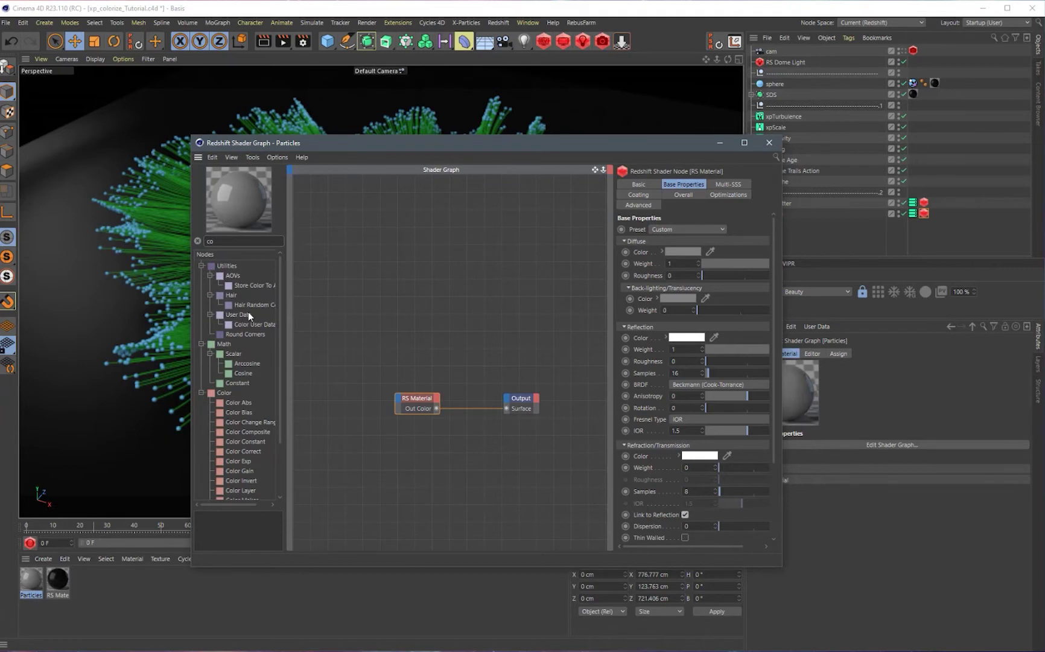
pyautogui.write('lor')
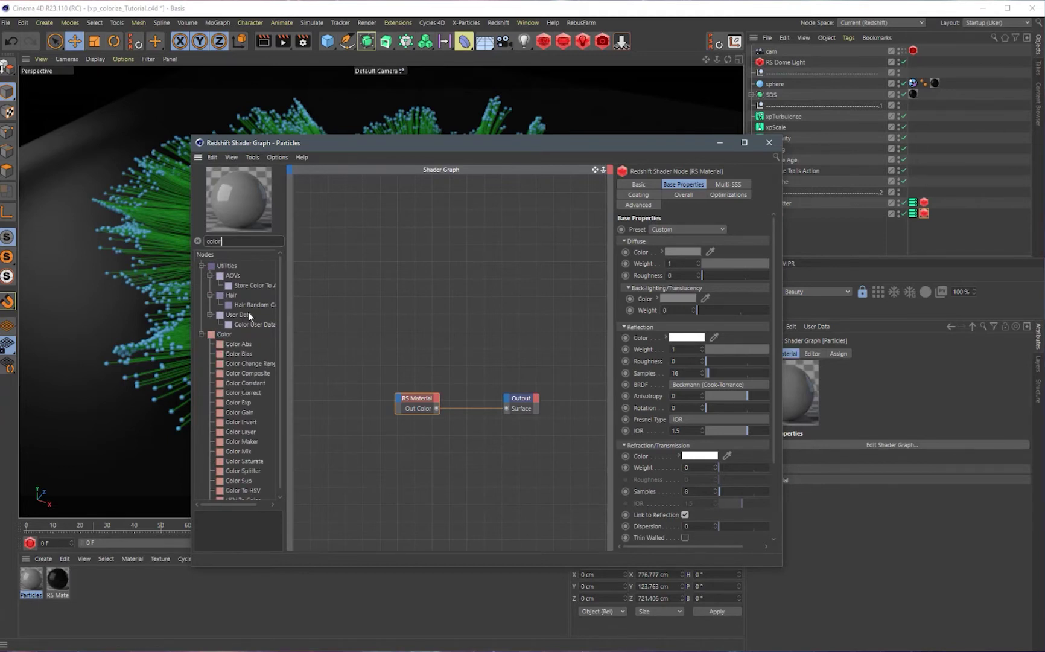
pyautogui.write(' use')
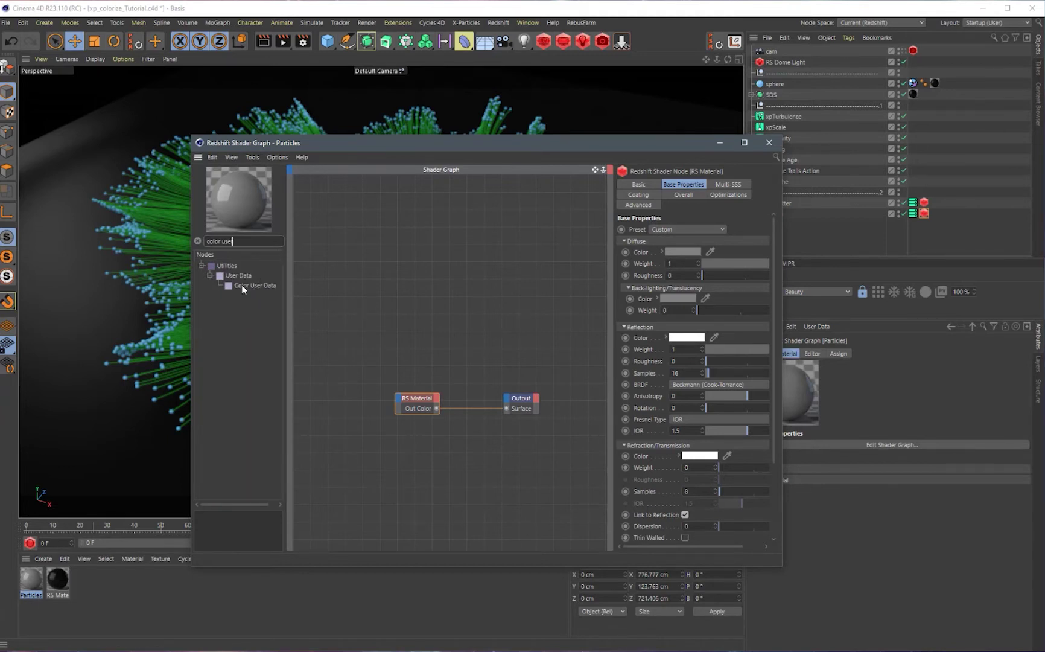
pyautogui.write('r')
pyautogui.moveTo(242, 284); pyautogui.dragTo(340, 277)
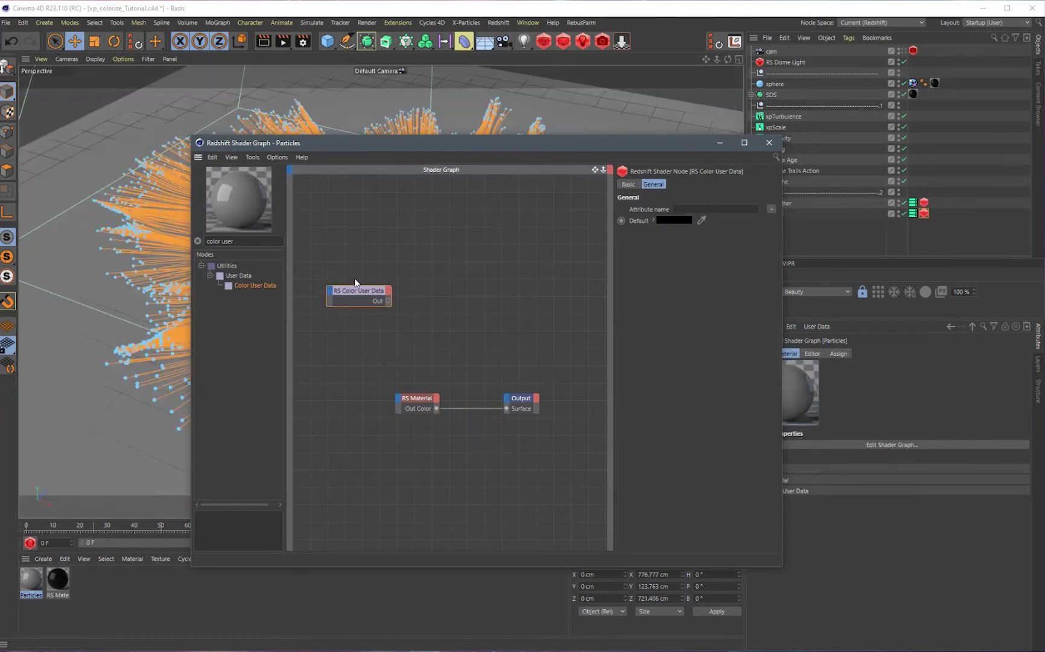
pyautogui.moveTo(388, 301); pyautogui.dragTo(399, 402)
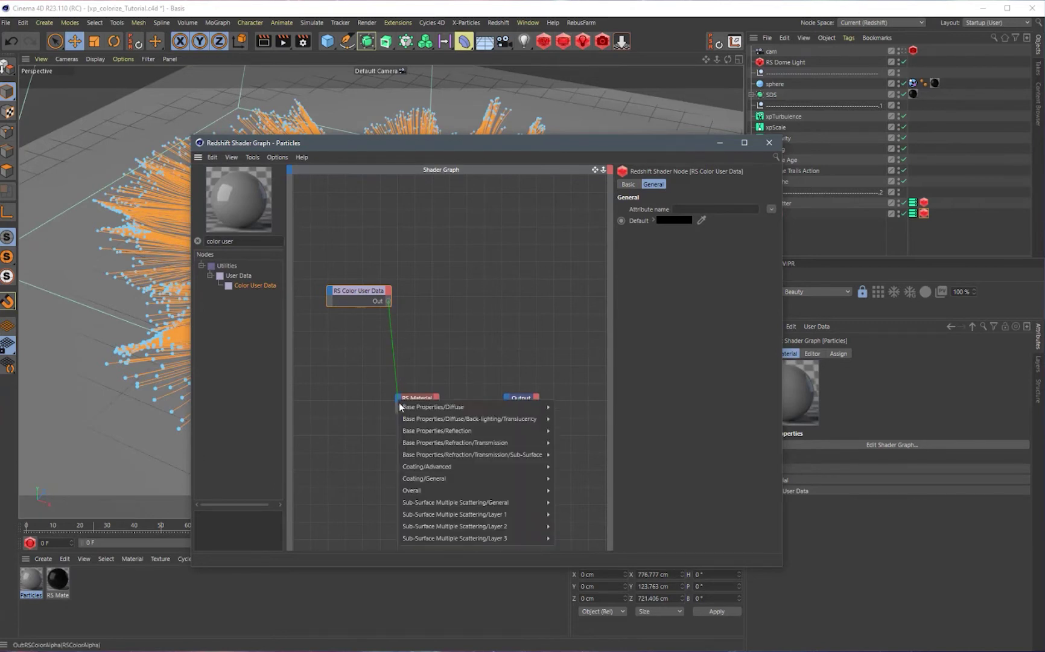
pyautogui.moveTo(430, 407)
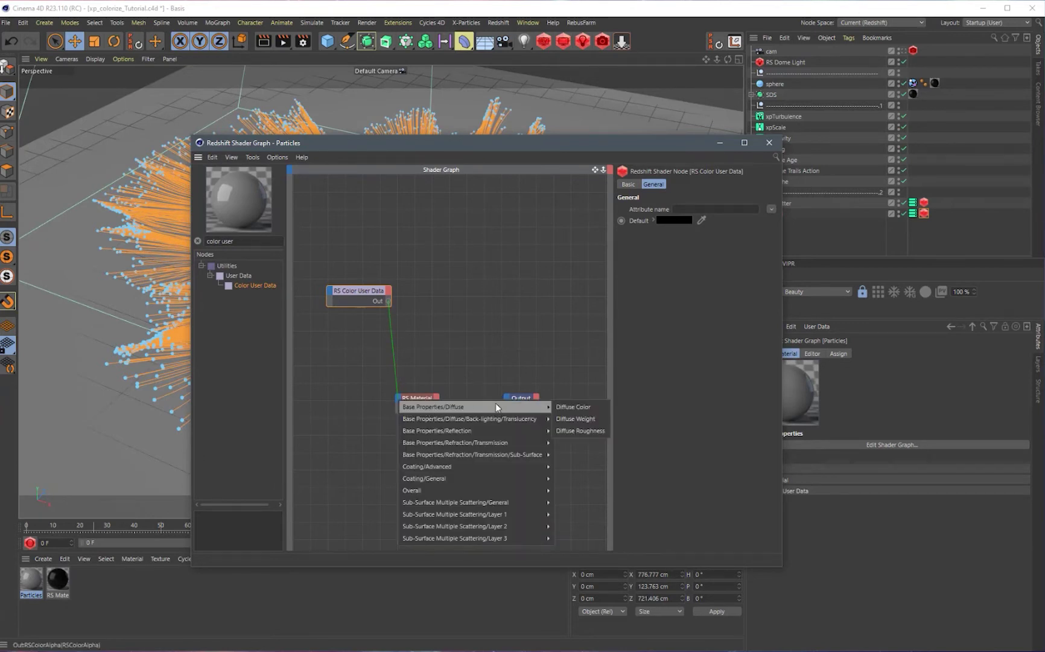
pyautogui.click(573, 407)
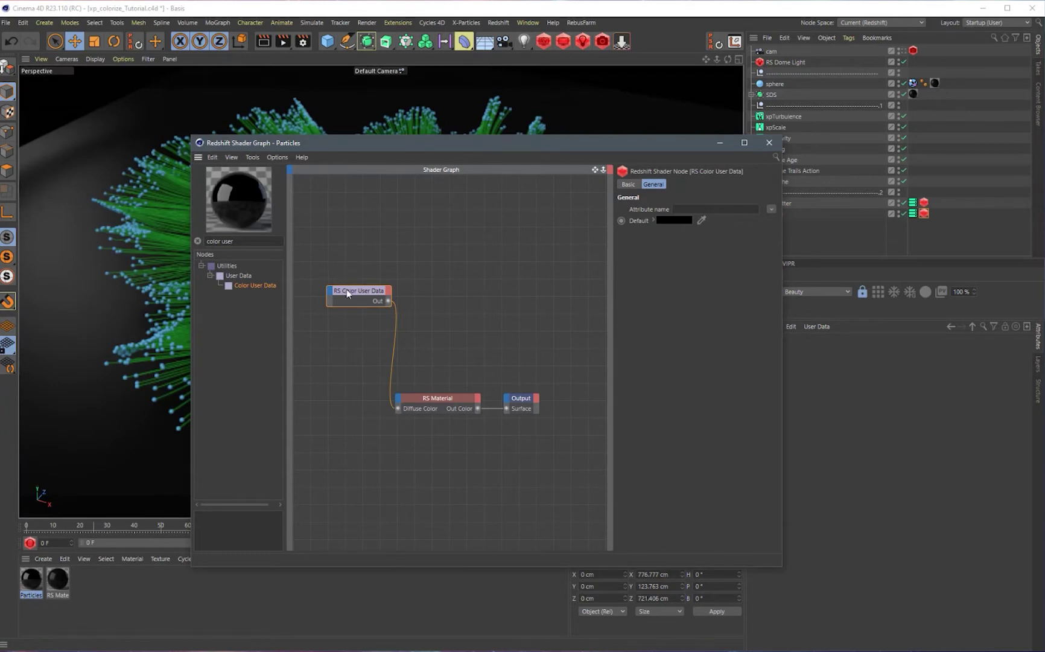
pyautogui.moveTo(350, 294); pyautogui.dragTo(365, 318)
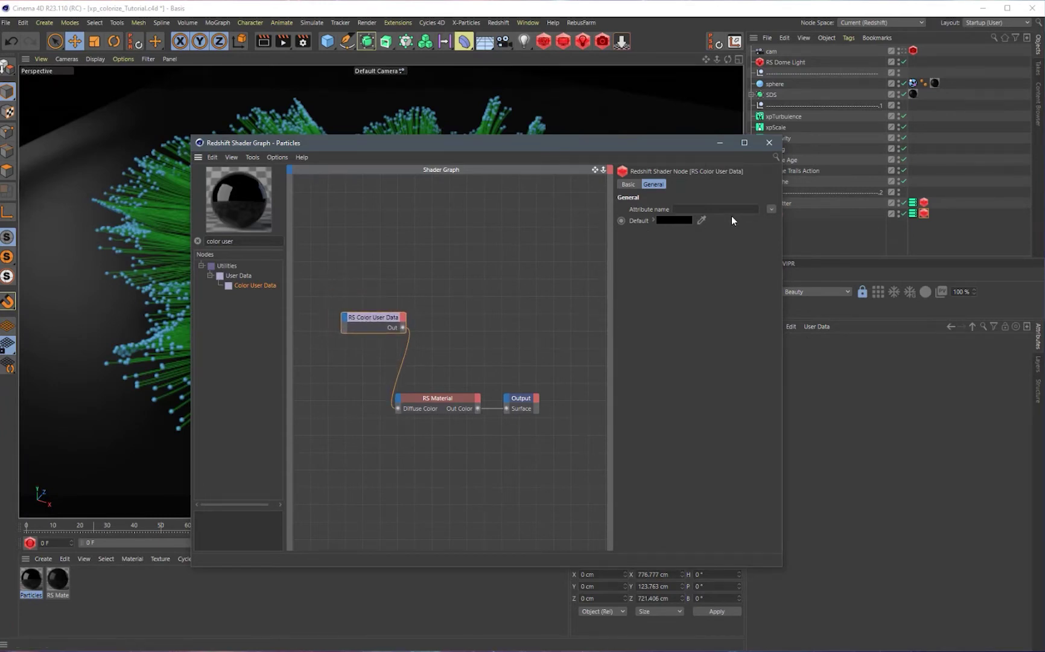
# Set the node's Attribute name to Particles > Particle Color and close the Shader Graph.
pyautogui.click(772, 210)
pyautogui.moveTo(785, 244)
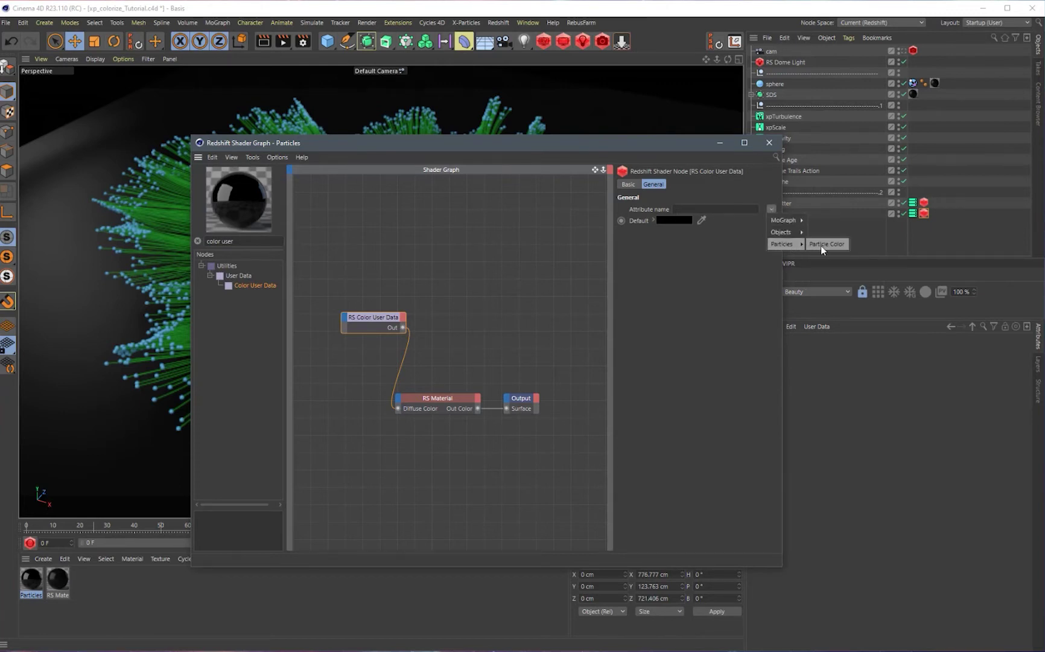
pyautogui.click(821, 247)
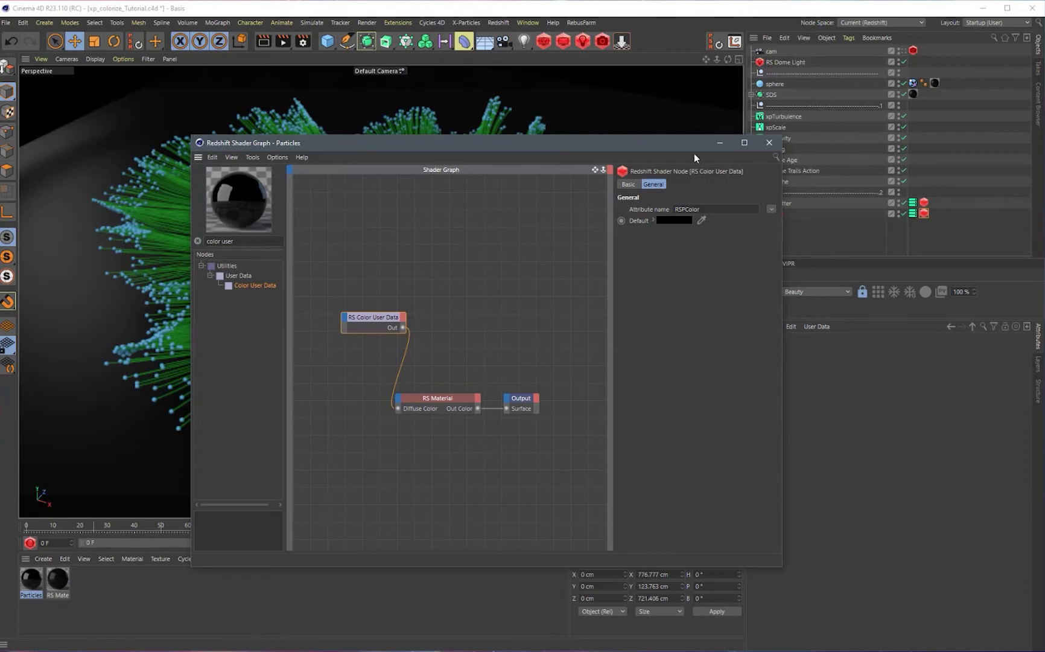
pyautogui.click(768, 143)
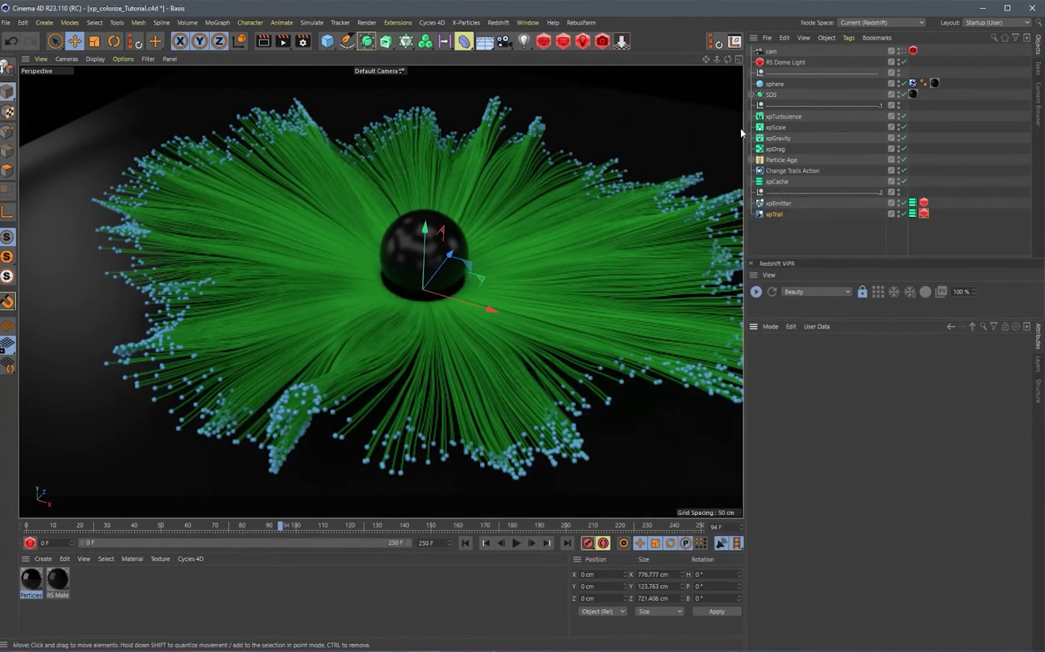
# Apply the Particles material to xpEmitter through a material tag.
pyautogui.scroll(5, 381, 292)
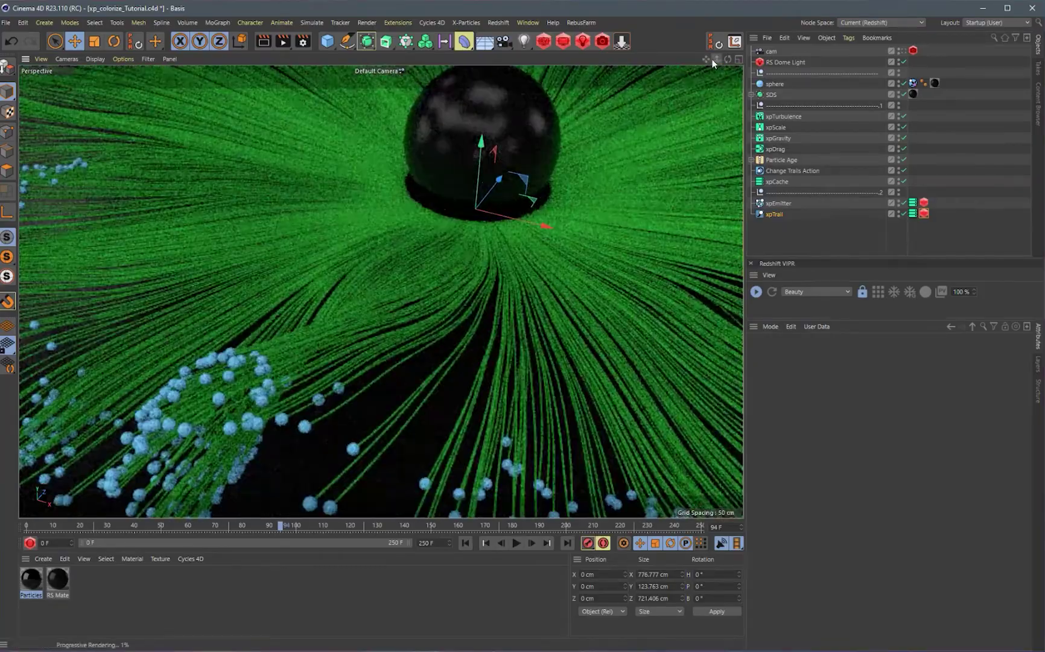
pyautogui.scroll(3, 380, 291)
pyautogui.scroll(3, 381, 291)
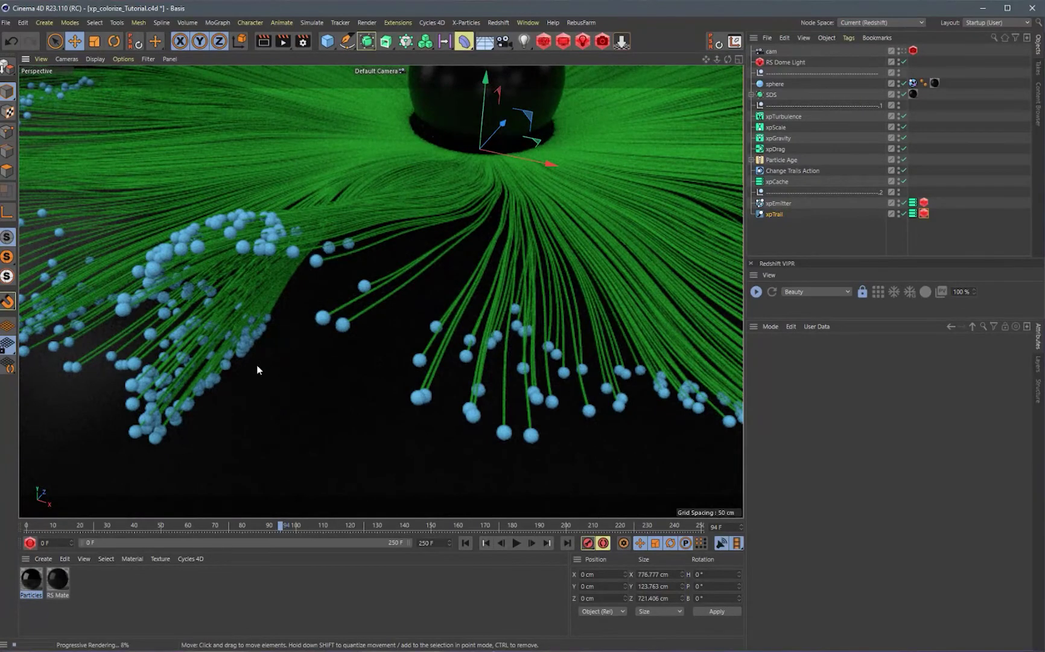
pyautogui.moveTo(40, 581); pyautogui.dragTo(782, 203)
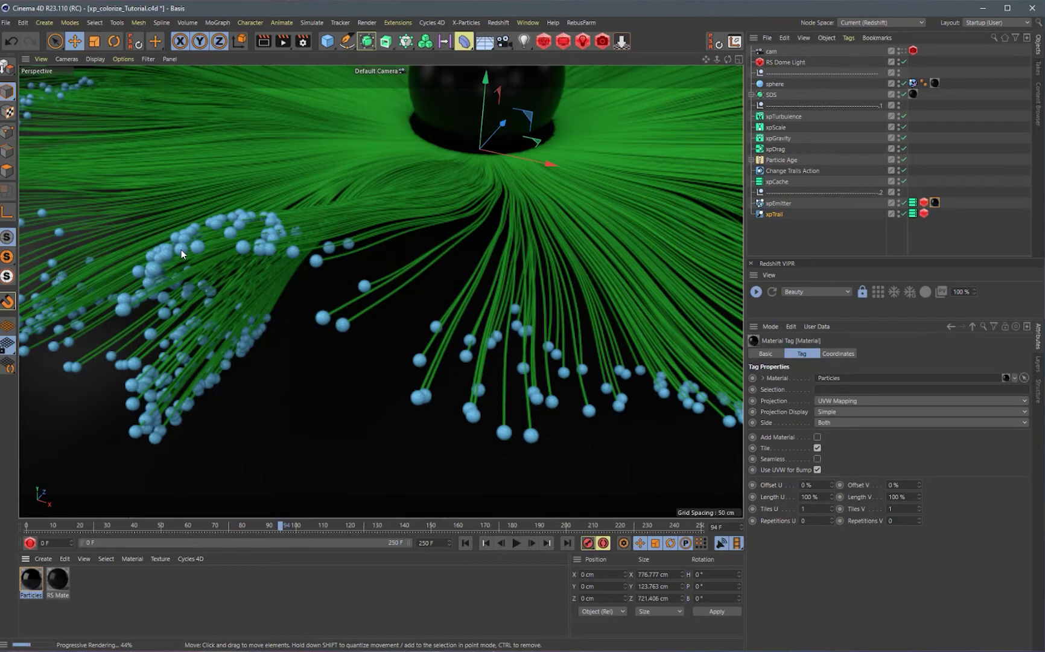
# Open the Particles shader graph and expand the RS Material's Refraction/Transmission section.
pyautogui.doubleClick(31, 578)
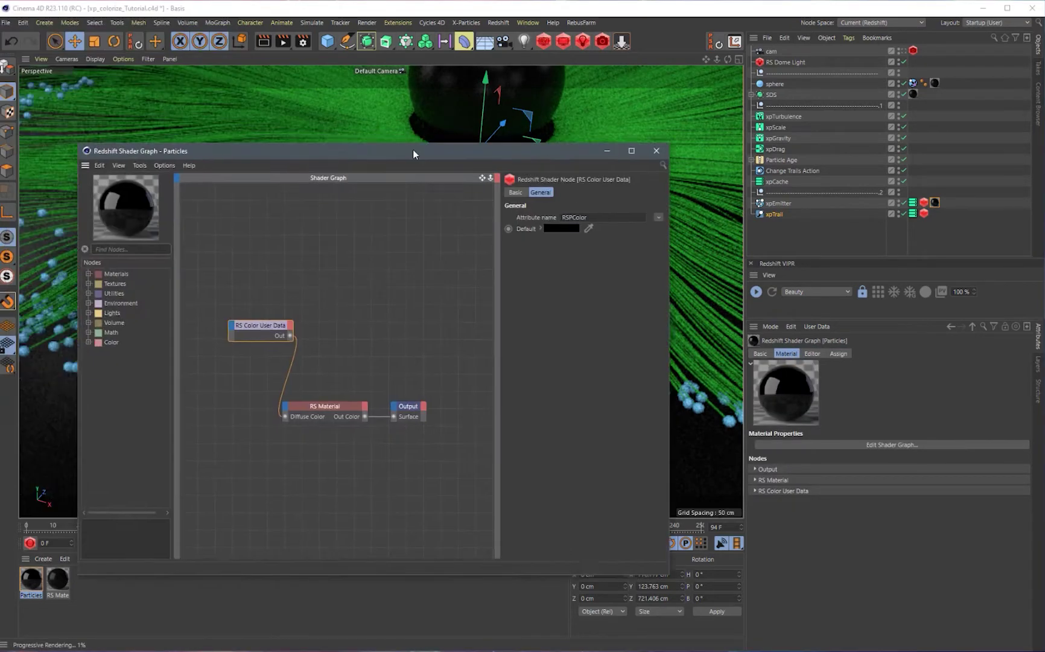
pyautogui.moveTo(412, 149); pyautogui.dragTo(767, 143)
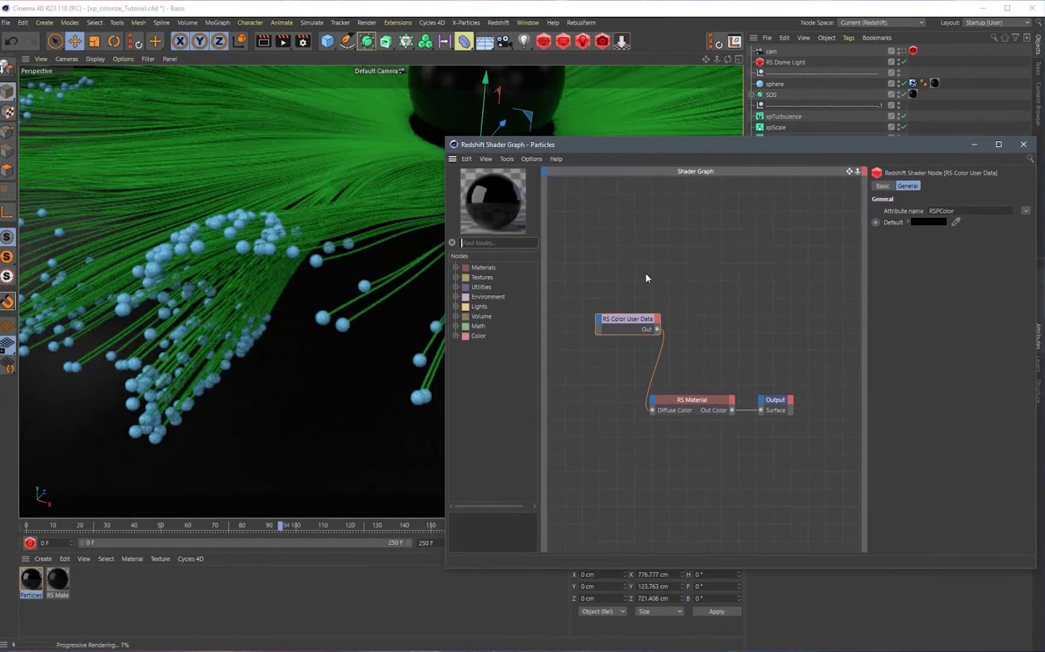
pyautogui.click(701, 399)
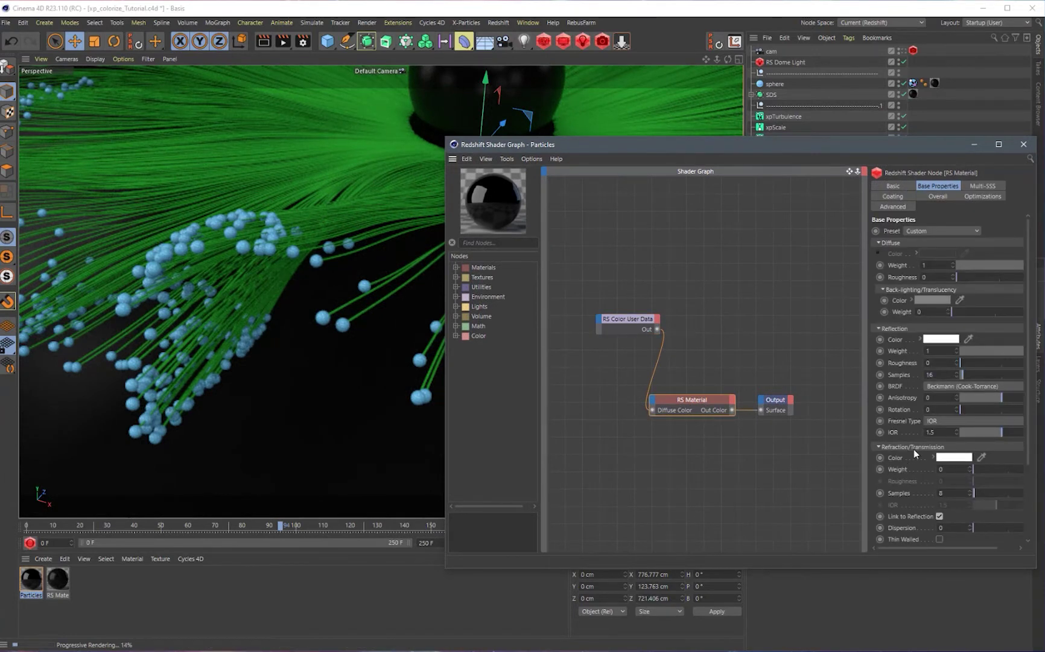
pyautogui.click(878, 447)
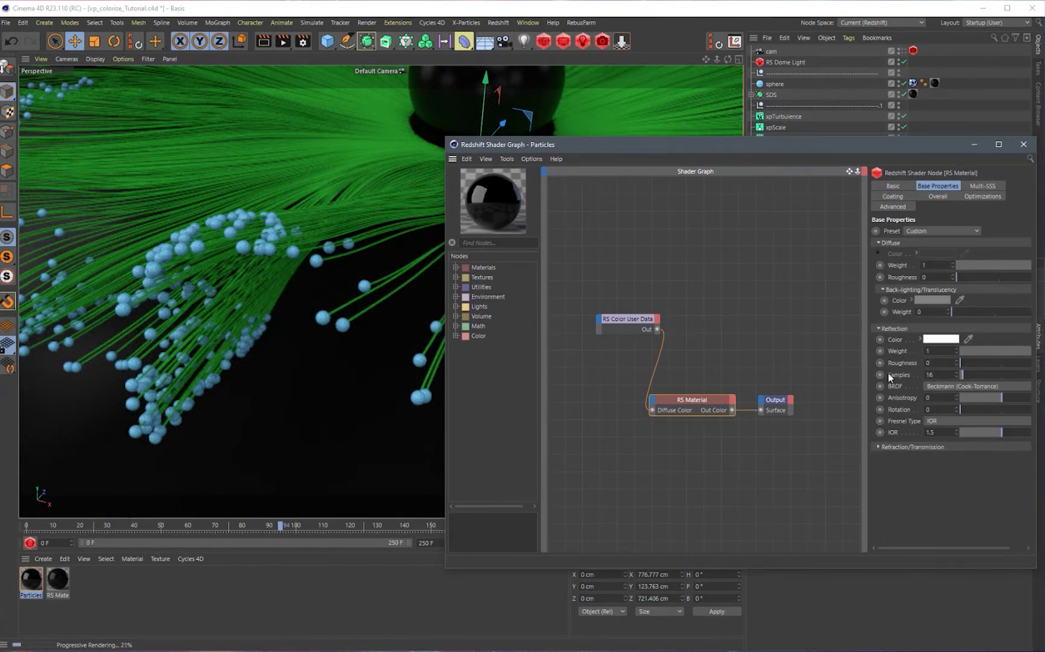
pyautogui.click(878, 329)
pyautogui.click(878, 339)
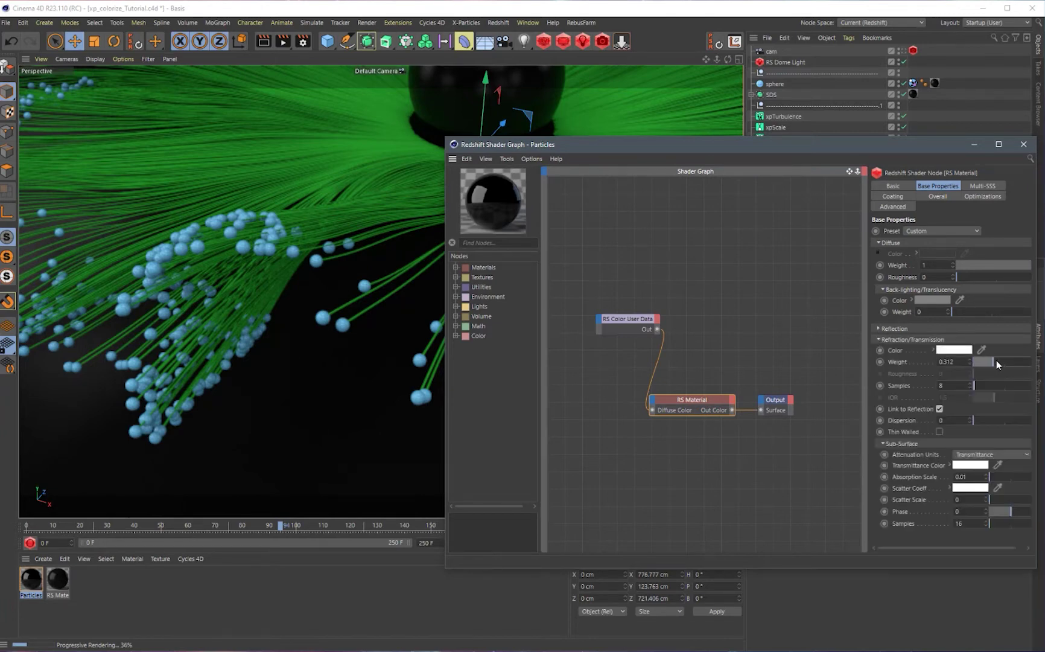
# Set the Refraction/Transmission Weight to 0.466 and close the shader graph.
pyautogui.moveTo(996, 360); pyautogui.dragTo(1016, 364)
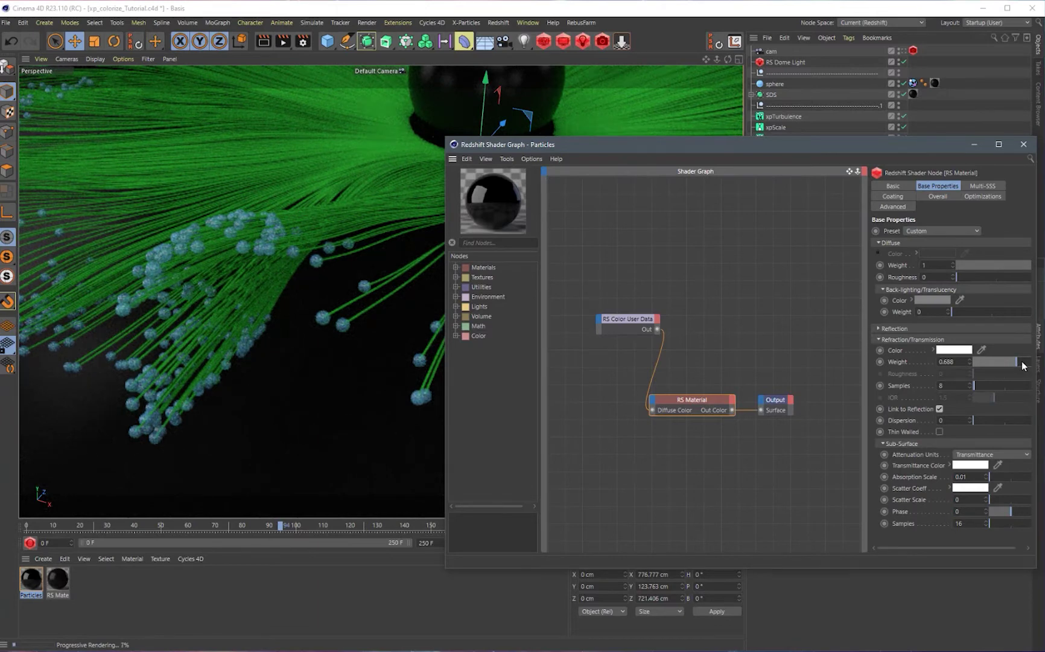
pyautogui.moveTo(1022, 361); pyautogui.dragTo(1031, 362)
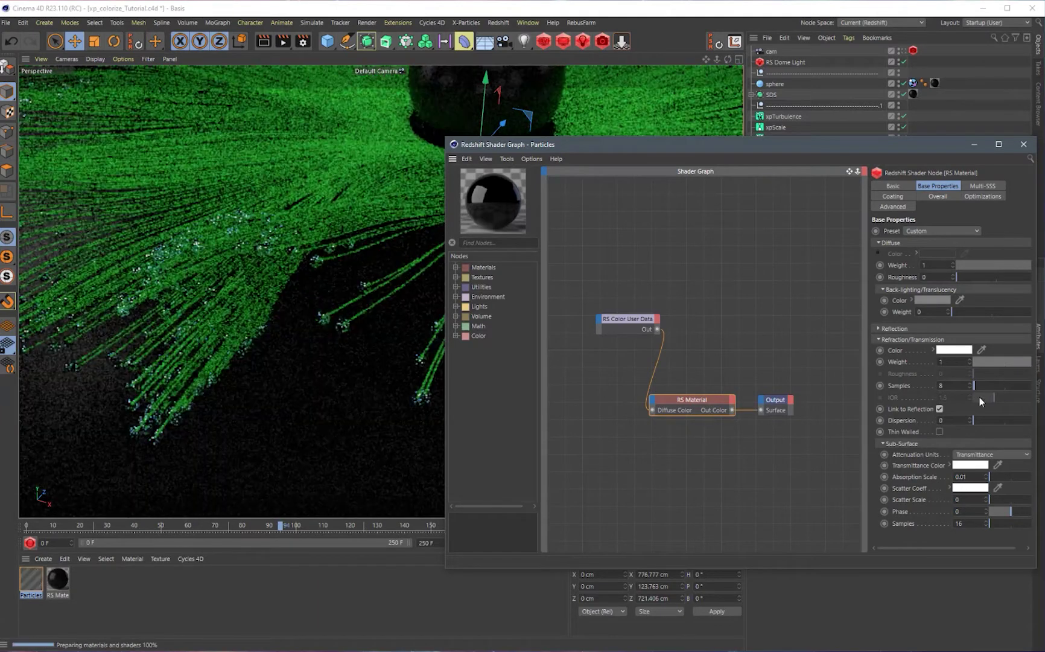
pyautogui.click(1003, 362)
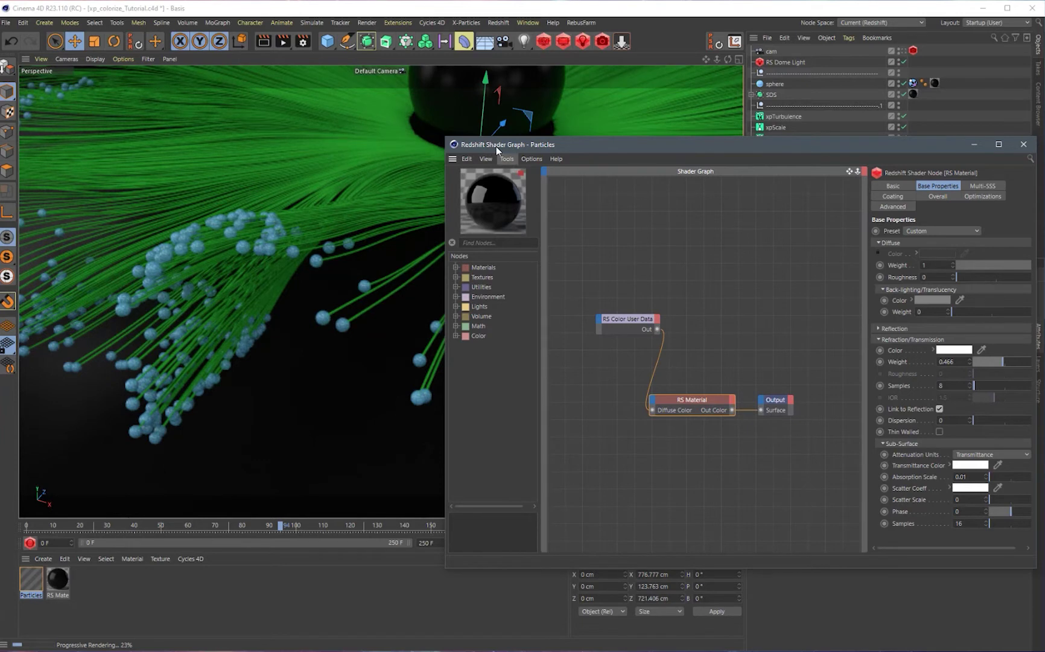
pyautogui.moveTo(495, 146); pyautogui.dragTo(455, 146)
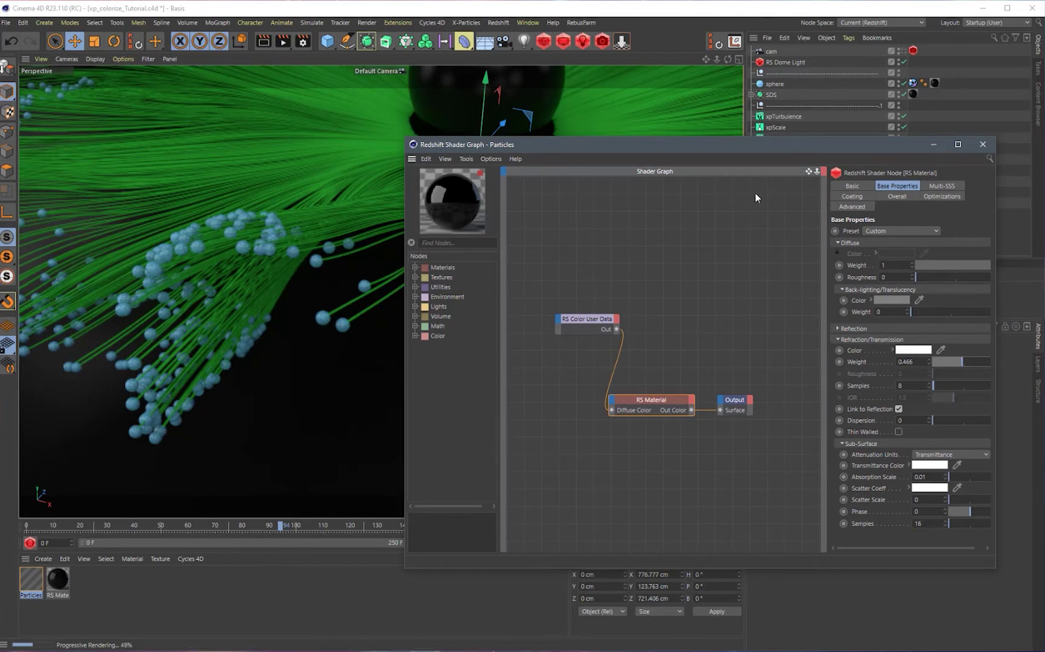
pyautogui.moveTo(787, 149); pyautogui.dragTo(718, 140)
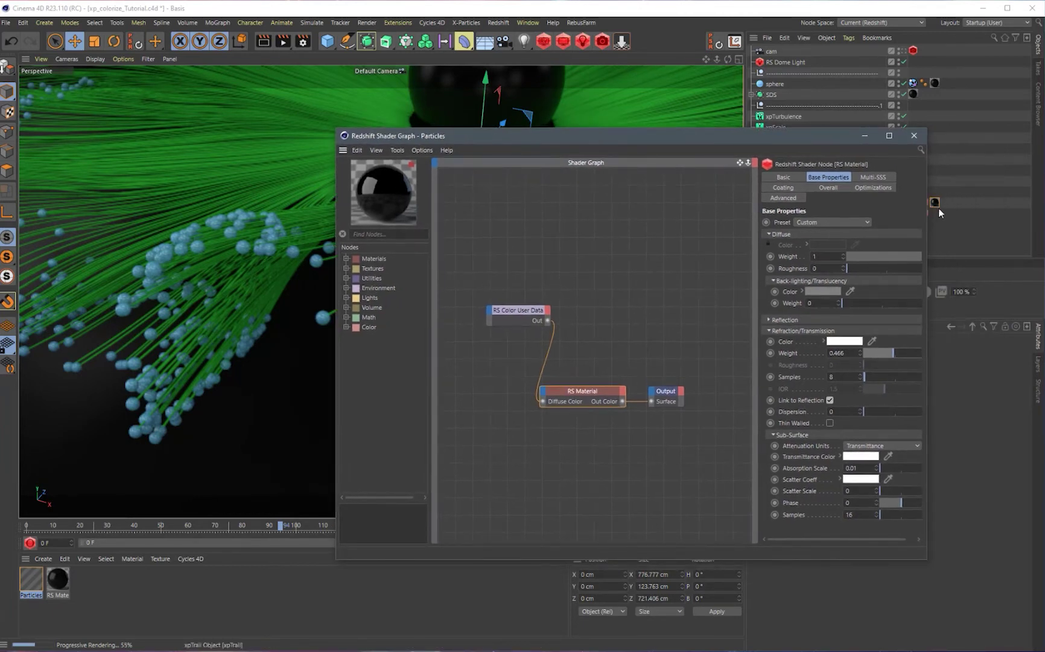
pyautogui.click(914, 135)
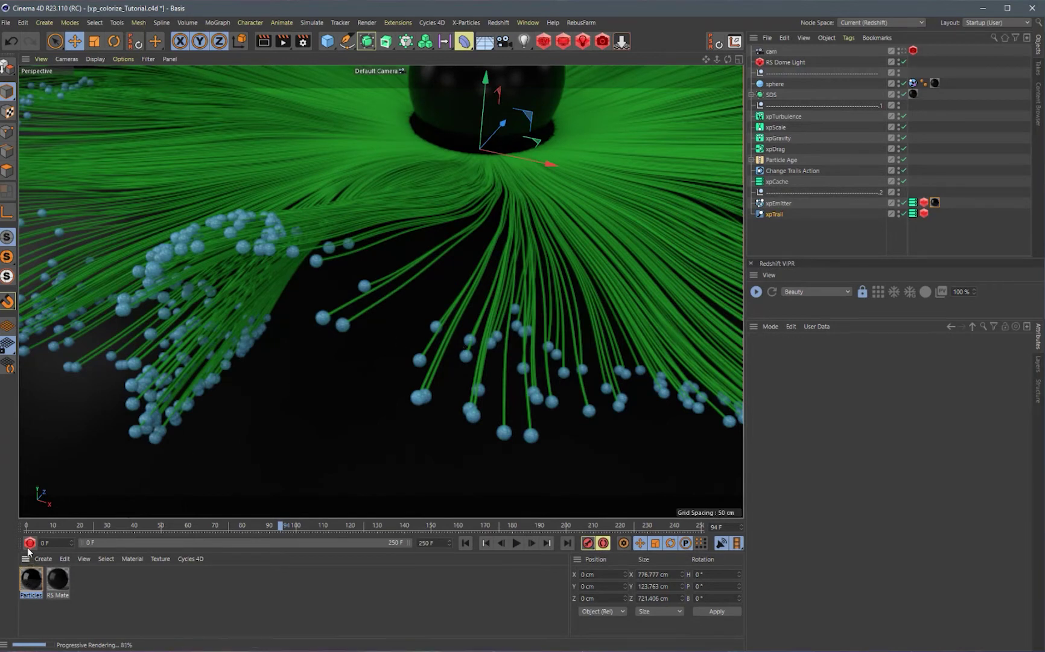
# Add an RS Material, rename it 'Trails' in the Basic tab, and put it on xpTrail.
pyautogui.hotkey('ctrl', 'n')
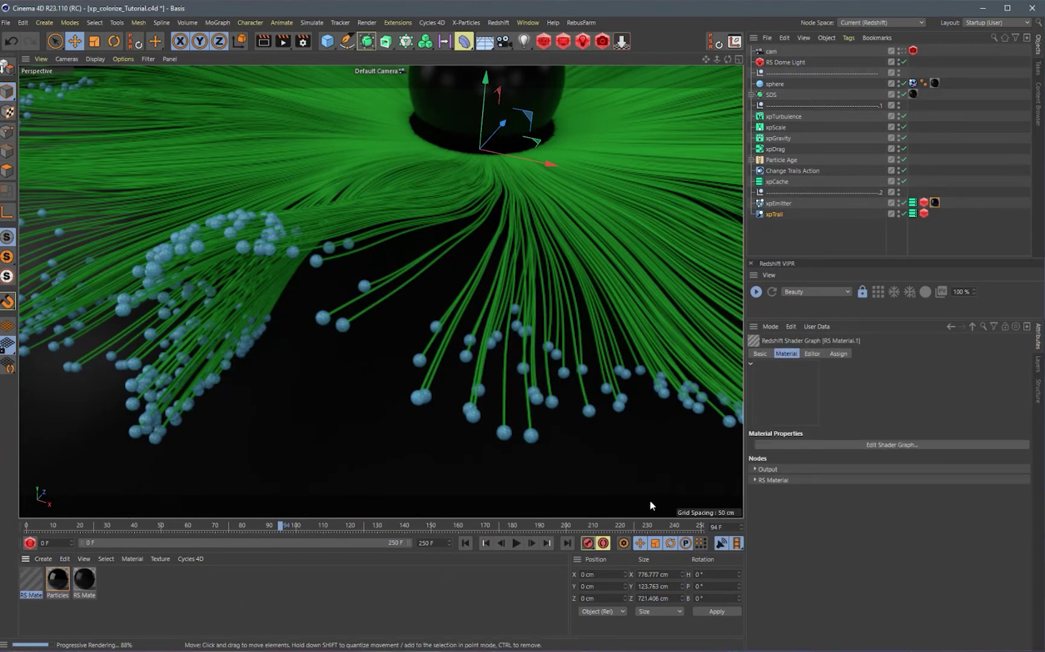
pyautogui.click(760, 354)
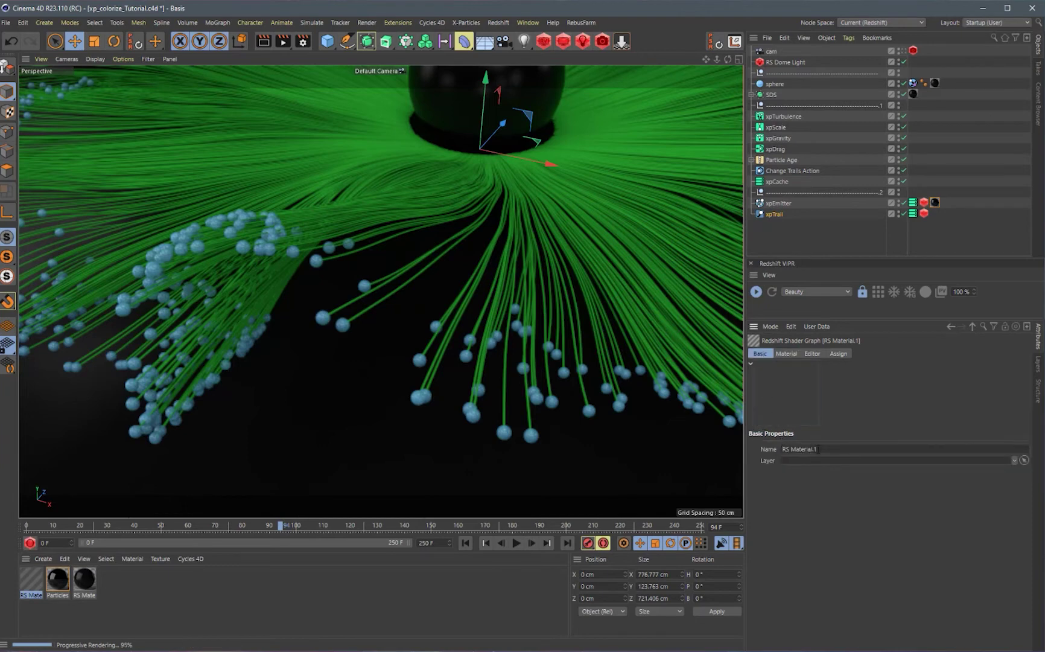
pyautogui.doubleClick(796, 449)
pyautogui.write('Trails')
pyautogui.press('Return')
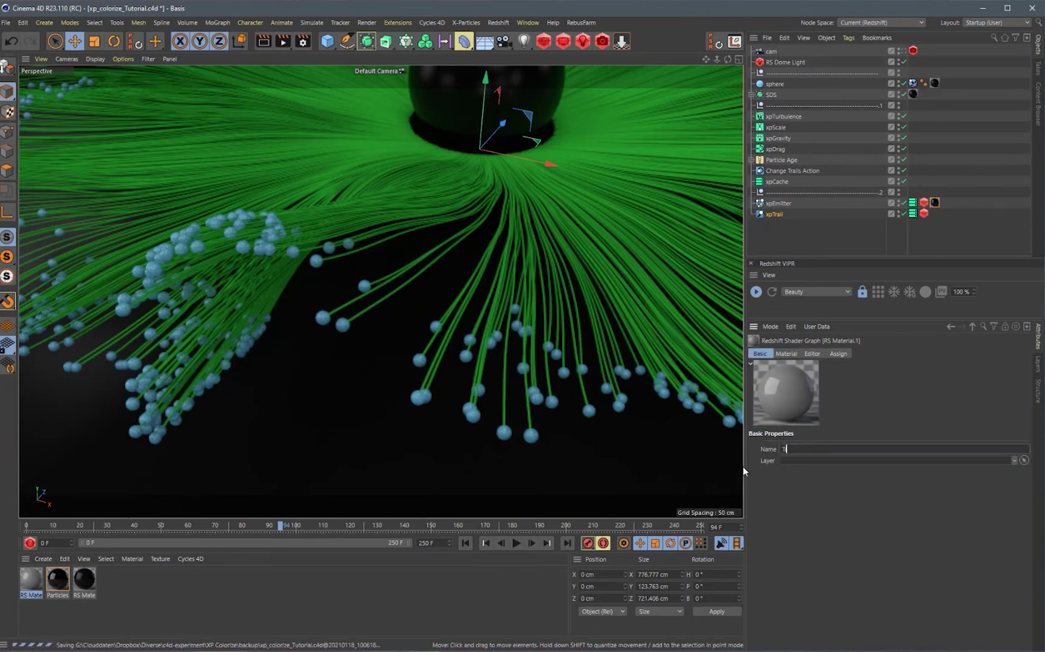
pyautogui.moveTo(719, 258); pyautogui.dragTo(777, 214)
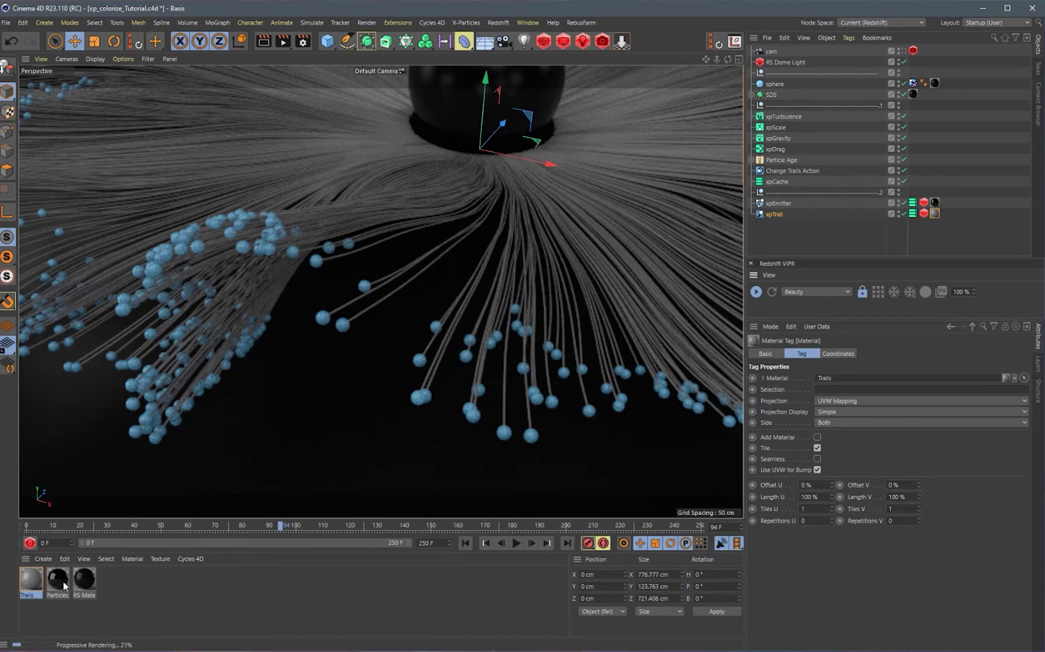
# In the Trails shader graph, set the RS Material's Diffuse Color to teal.
pyautogui.doubleClick(30, 579)
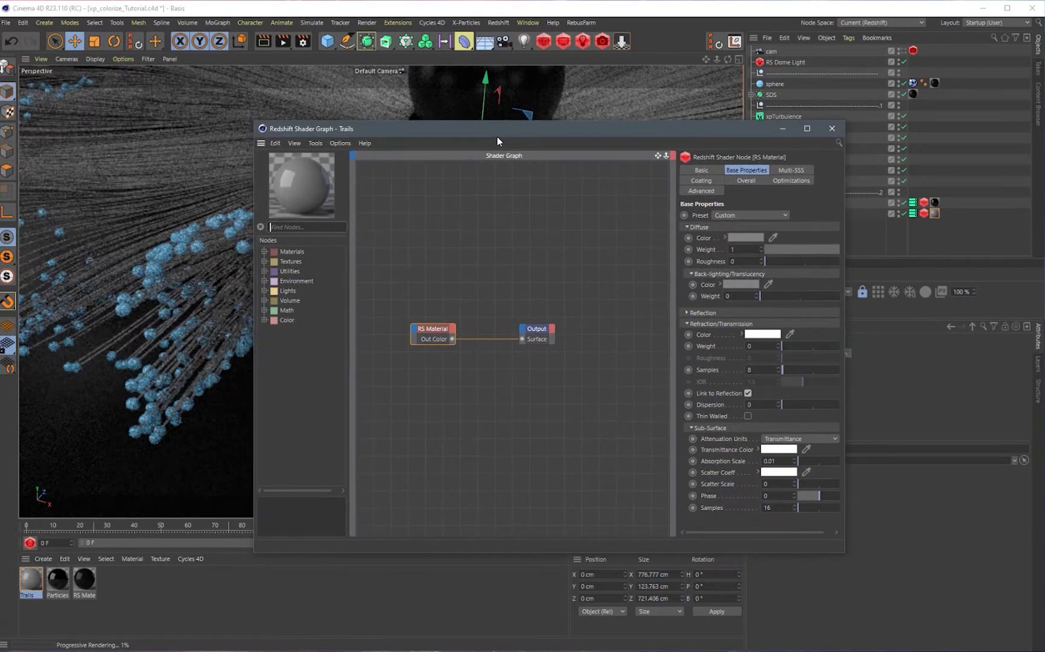
pyautogui.moveTo(497, 134); pyautogui.dragTo(502, 133)
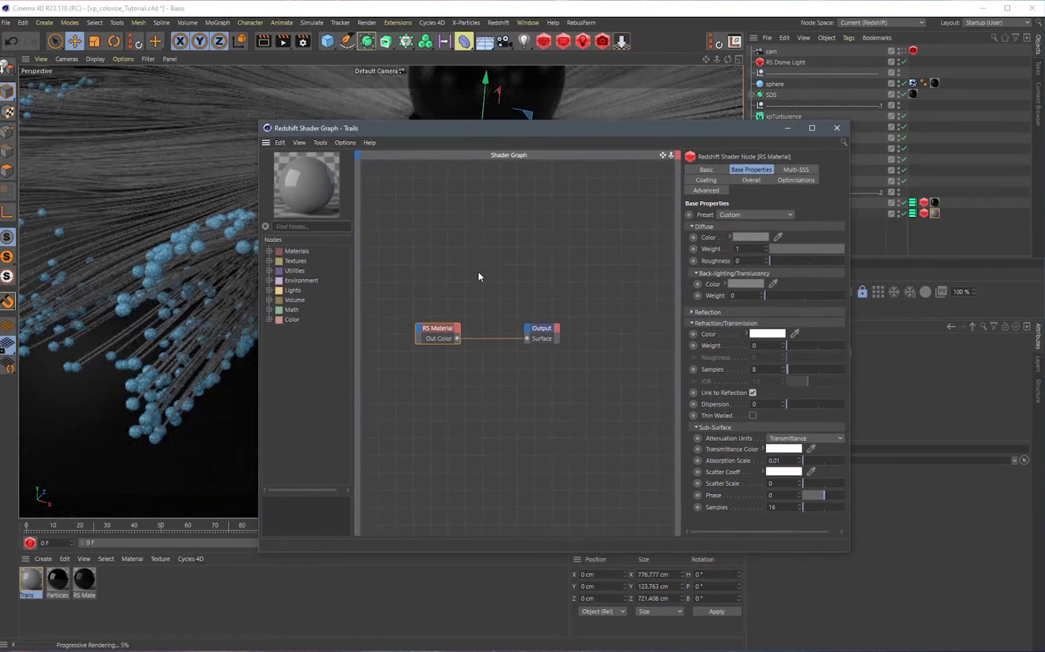
pyautogui.moveTo(432, 323); pyautogui.dragTo(465, 304)
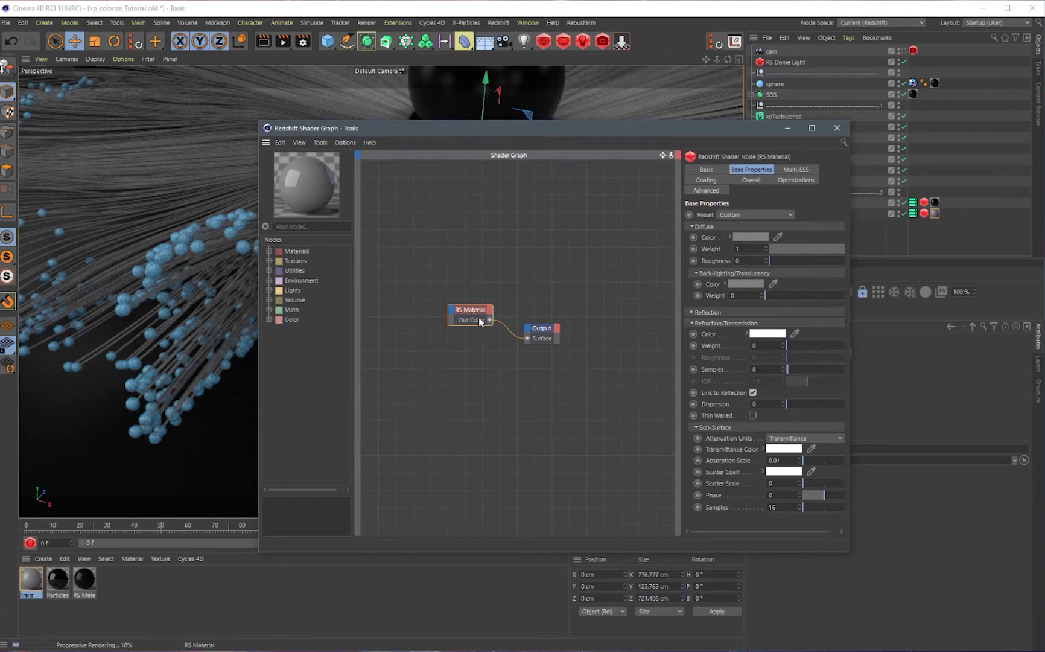
pyautogui.click(749, 237)
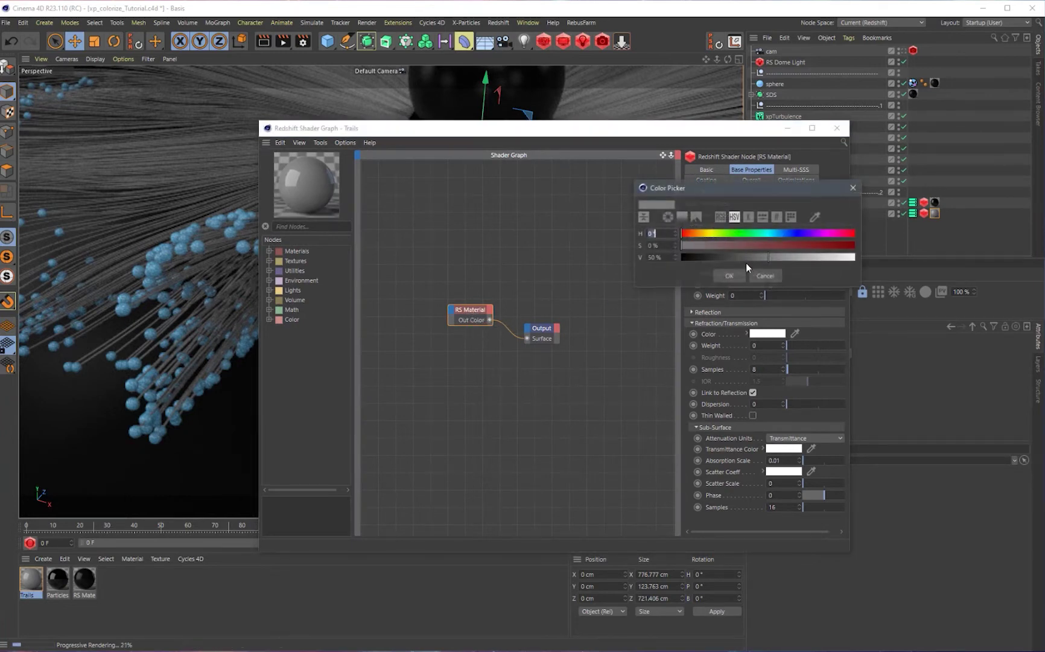
pyautogui.click(732, 276)
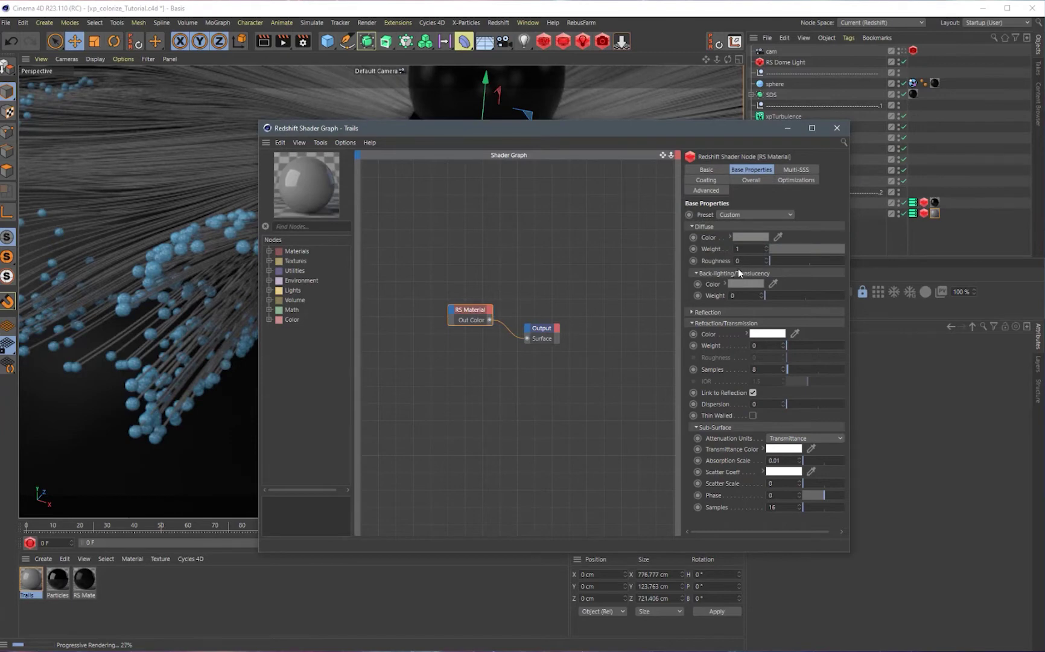
pyautogui.click(747, 236)
pyautogui.moveTo(747, 236); pyautogui.dragTo(767, 236)
pyautogui.click(790, 245)
pyautogui.click(799, 258)
pyautogui.click(727, 276)
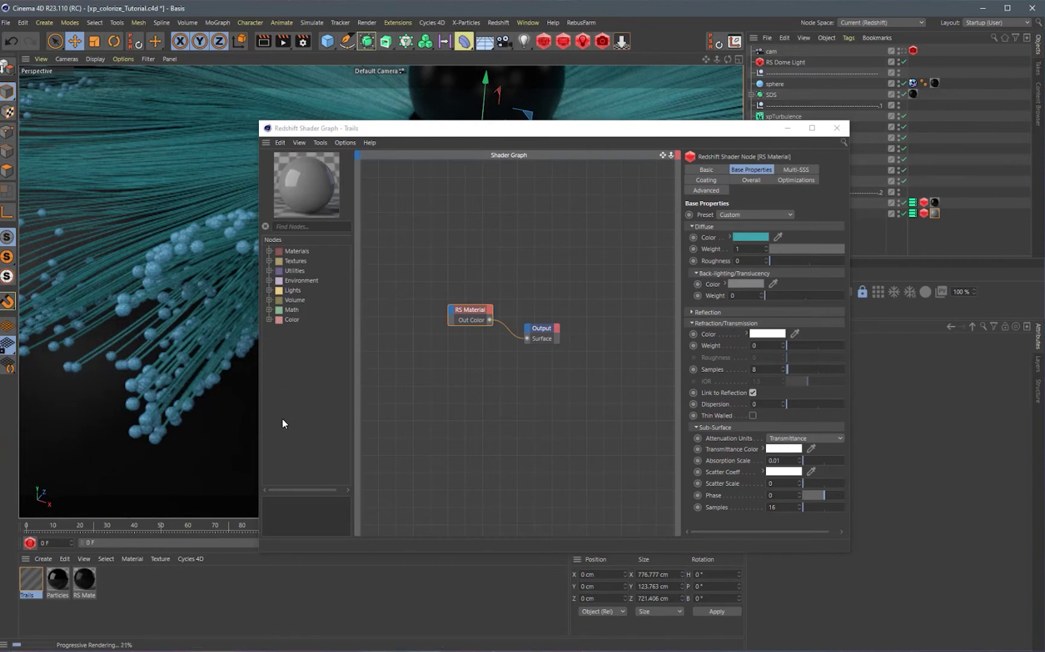
pyautogui.click(270, 271)
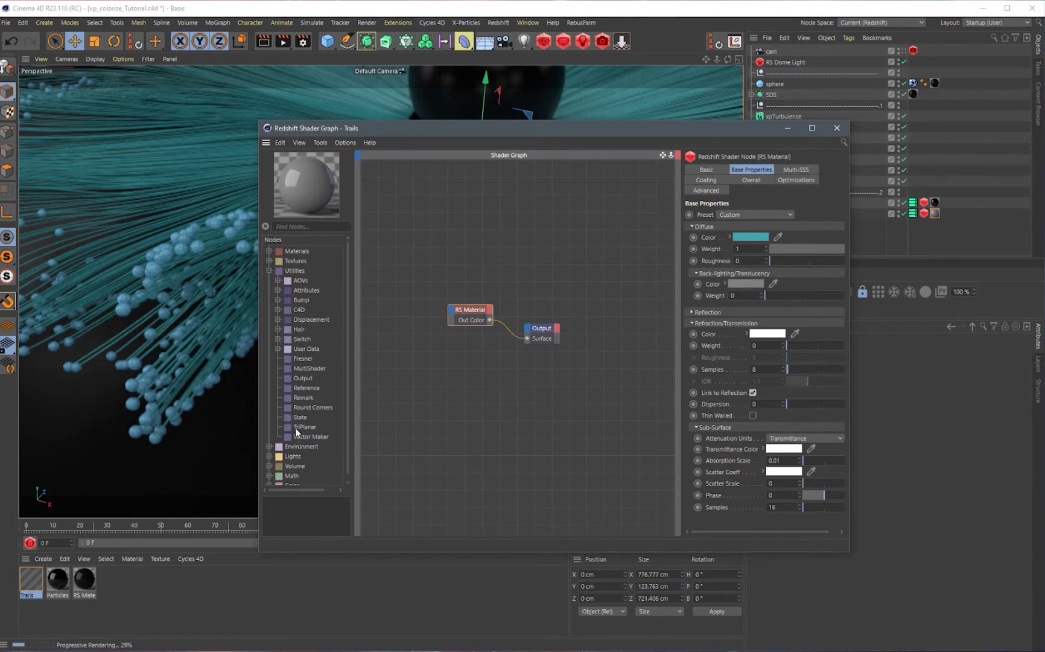
# Add an RS Vertex Attribute node and wire its Out Color into Diffuse Color.
pyautogui.click(279, 349)
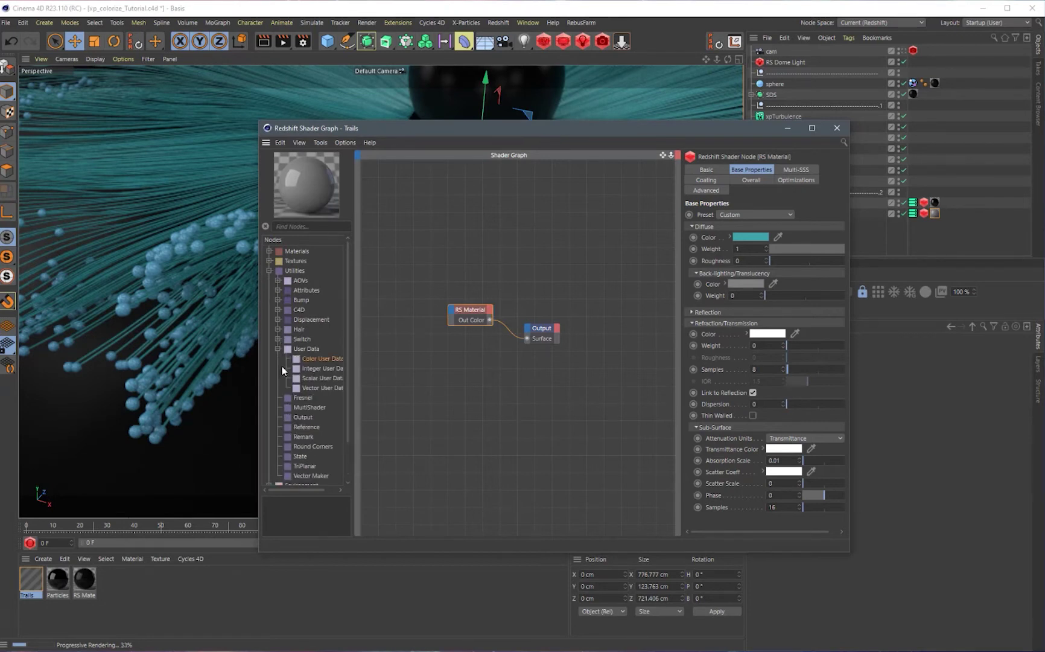
pyautogui.click(278, 291)
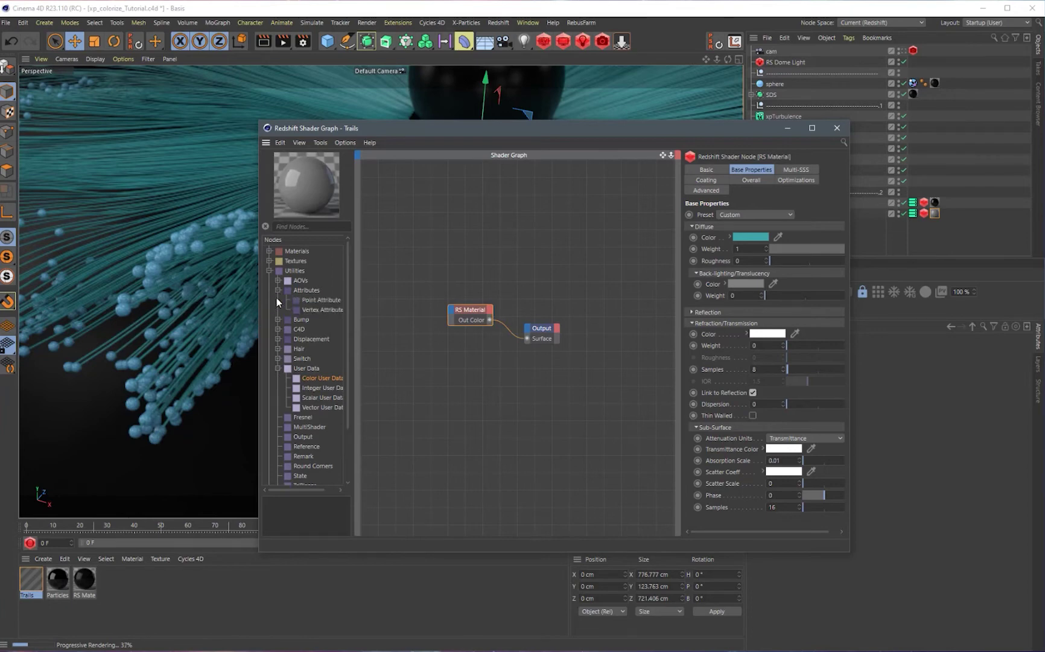
pyautogui.moveTo(320, 309); pyautogui.dragTo(452, 309)
pyautogui.moveTo(579, 315)
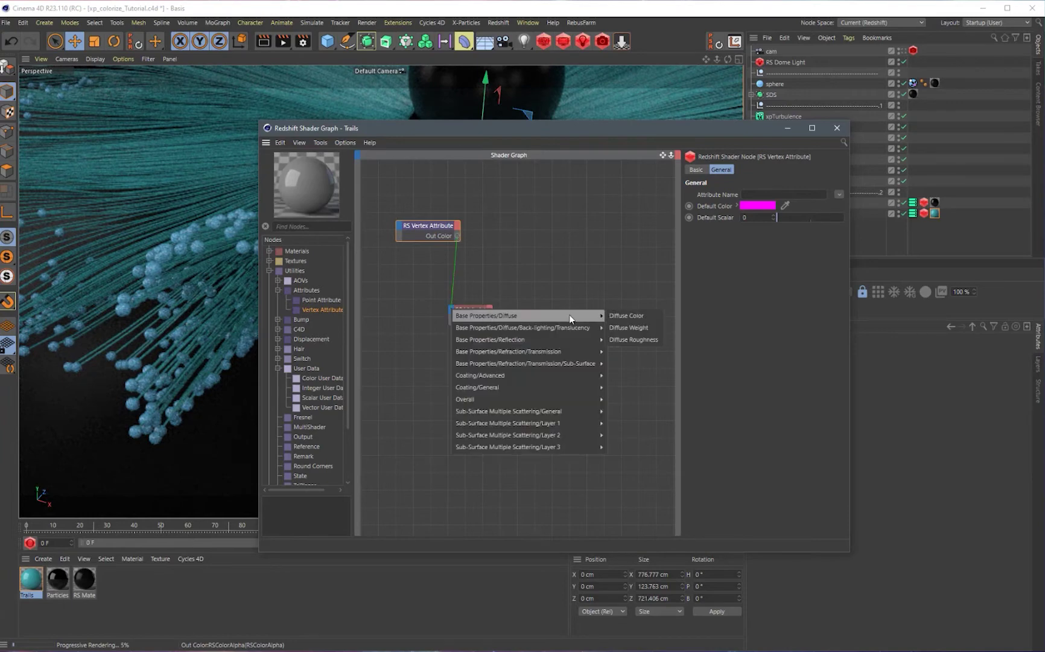
pyautogui.click(626, 317)
pyautogui.moveTo(411, 227); pyautogui.dragTo(413, 231)
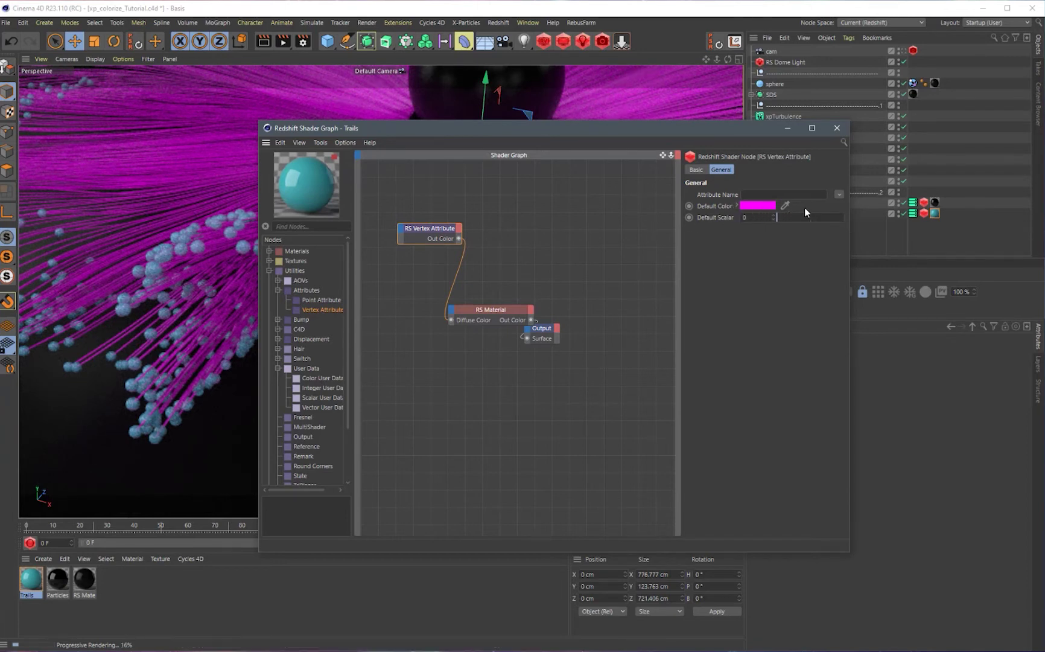
# Set the Vertex Attribute's name to RSCurveColor and close the shader graph.
pyautogui.click(839, 194)
pyautogui.moveTo(842, 205)
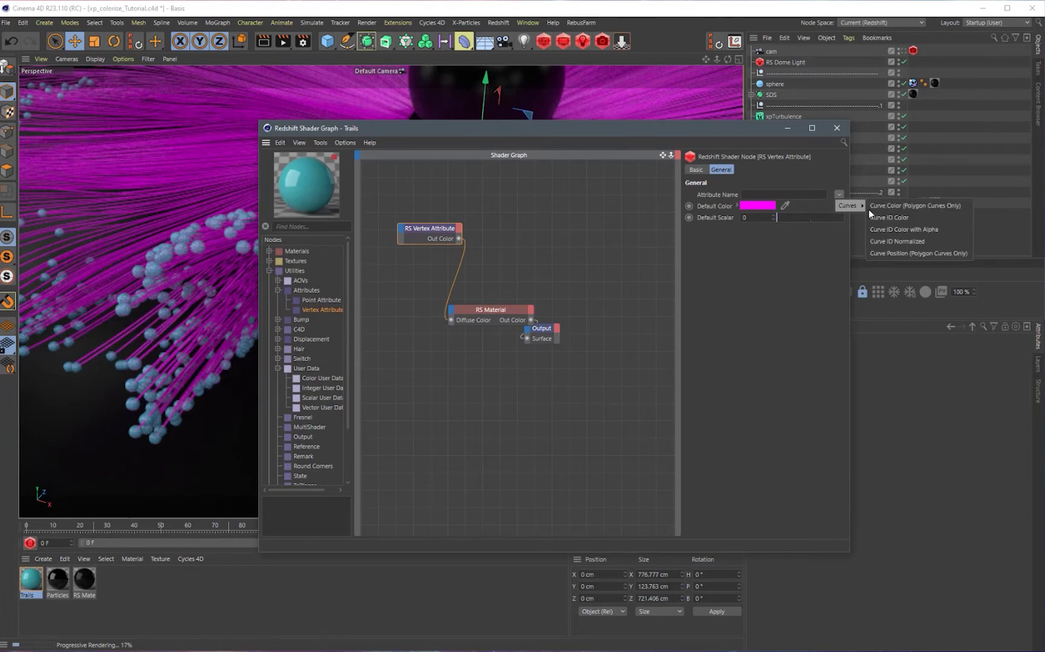
pyautogui.click(937, 207)
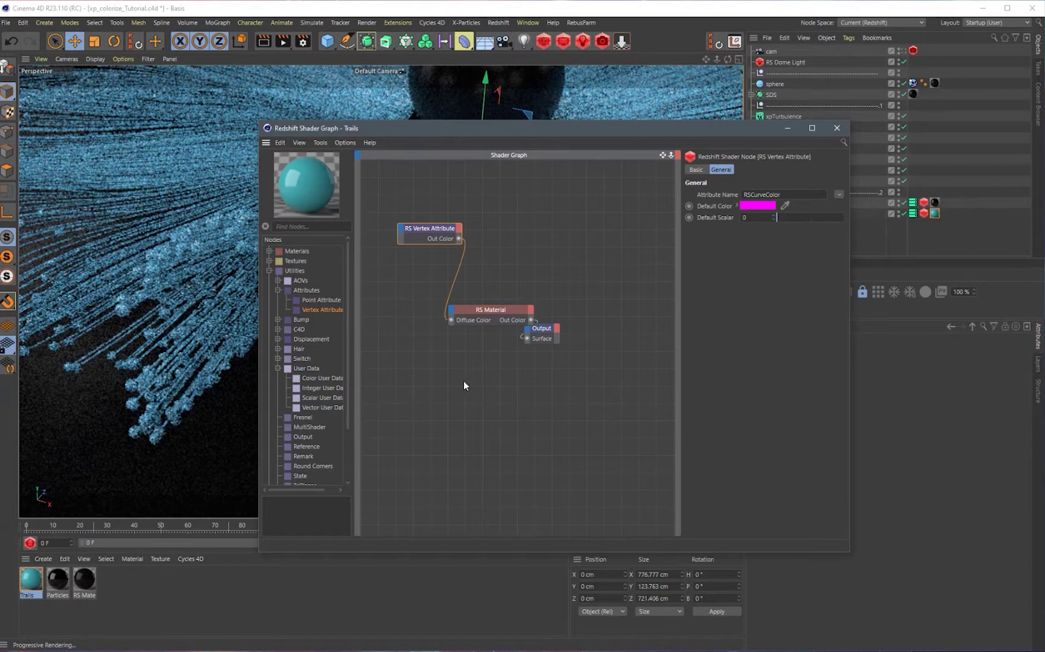
pyautogui.moveTo(428, 230); pyautogui.dragTo(425, 252)
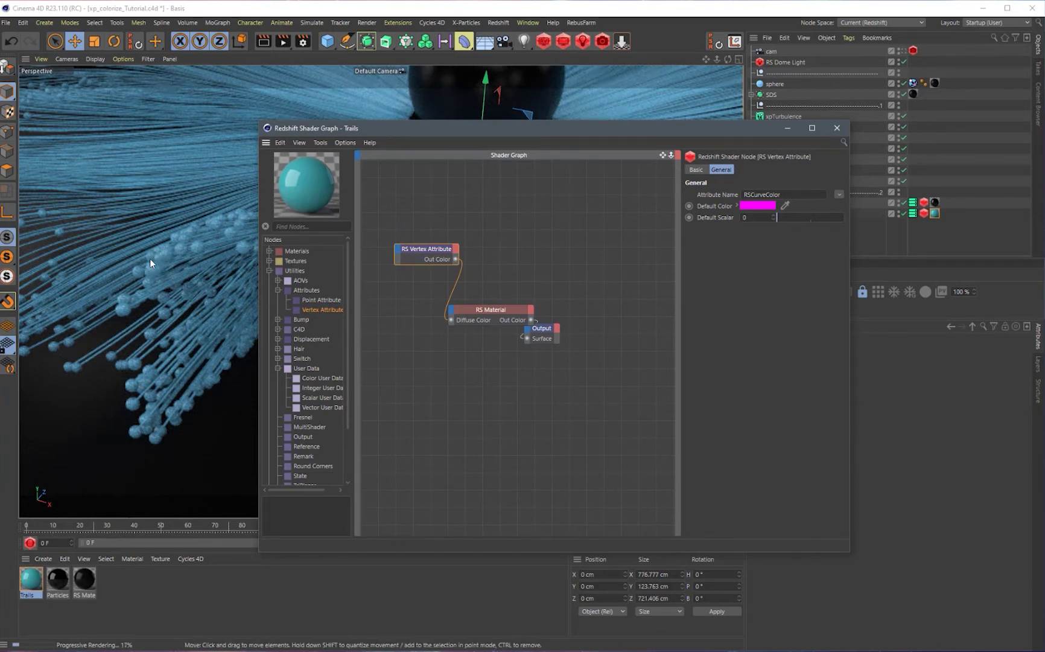
pyautogui.click(836, 128)
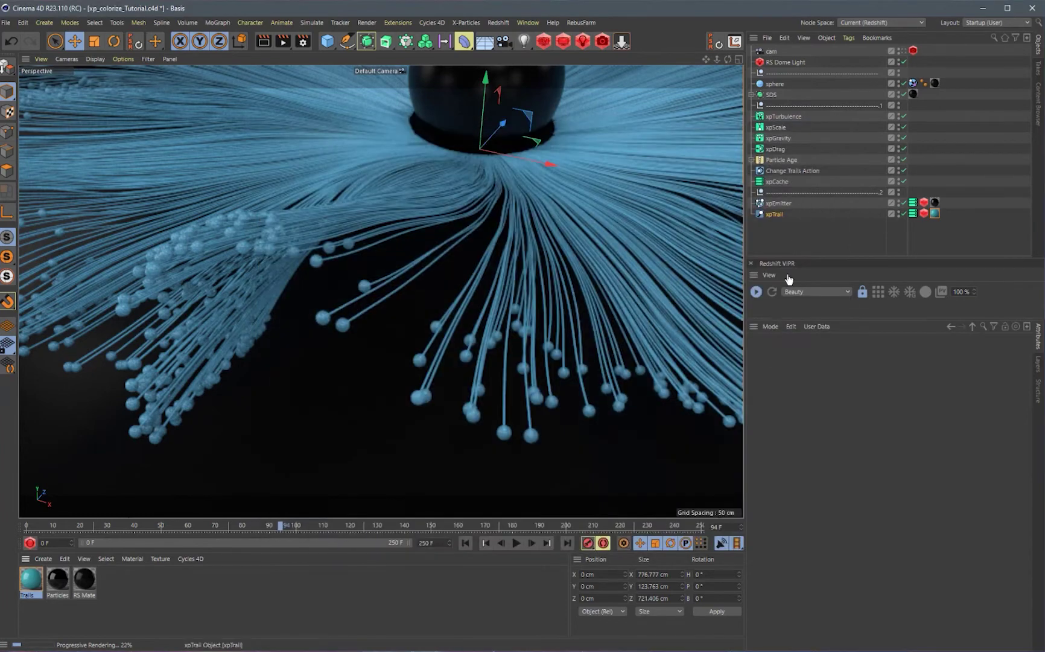
# Set xpTrail's Trail Color Mode to Particle Color under Thickness & Color.
pyautogui.click(773, 214)
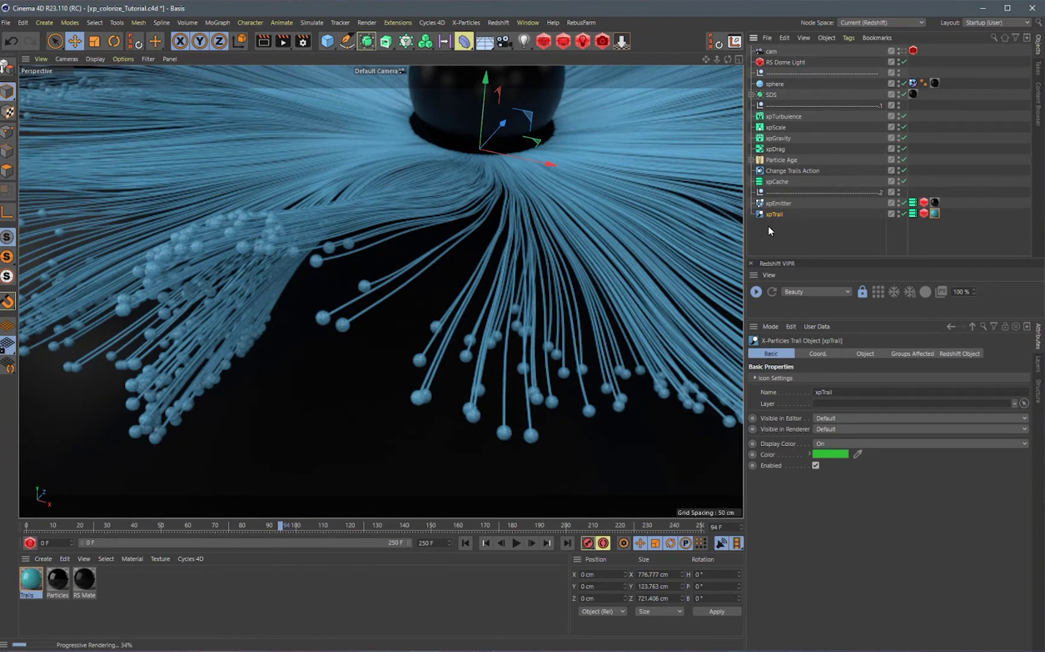
pyautogui.click(860, 355)
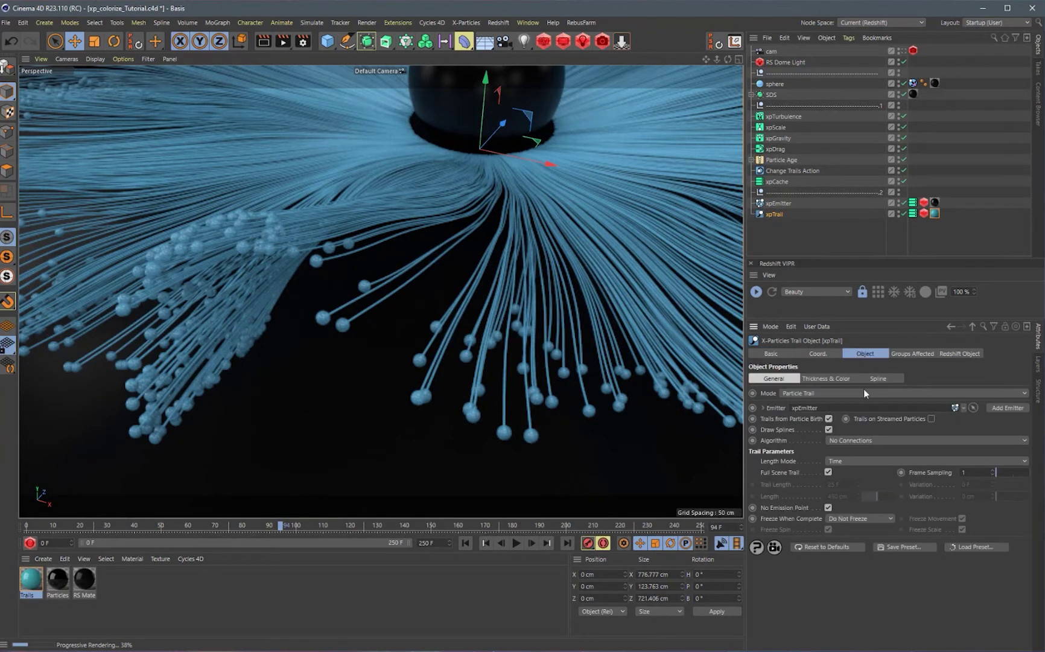
pyautogui.click(821, 378)
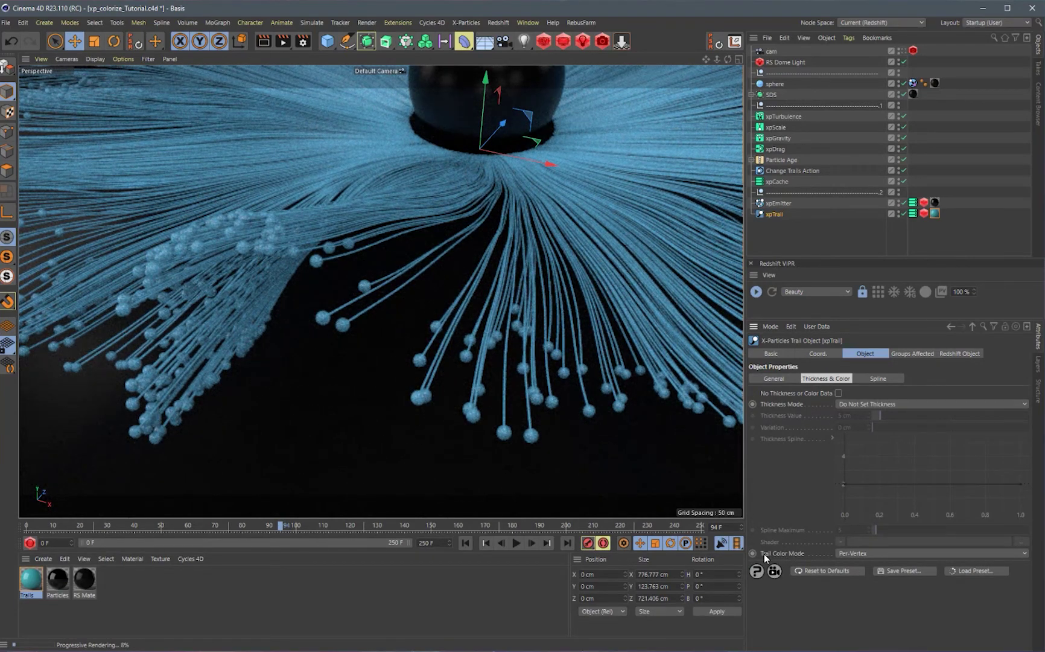
pyautogui.click(851, 554)
pyautogui.click(849, 550)
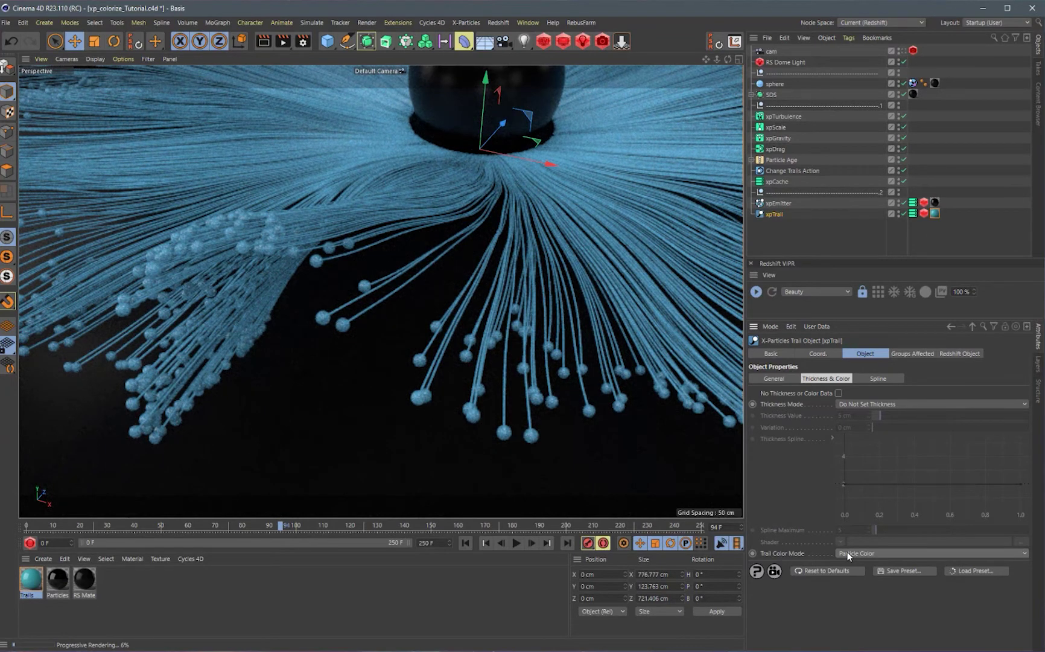
# Re-run the simulation from frame 0 to about frame 99 and restart the Redshift IPR.
pyautogui.click(755, 291)
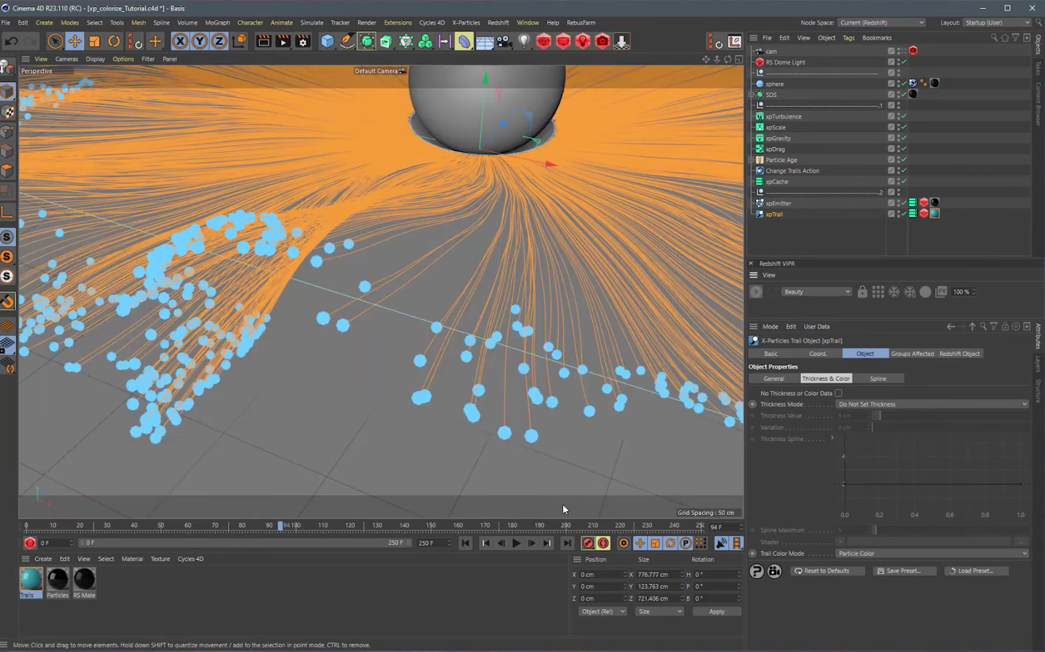
pyautogui.click(465, 544)
pyautogui.click(516, 542)
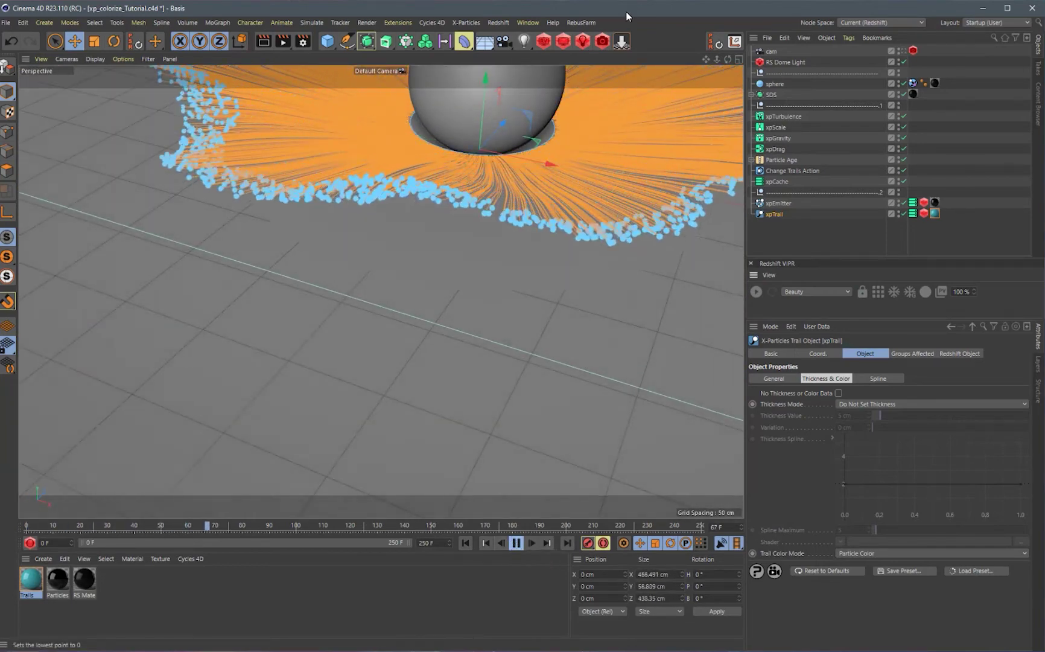
pyautogui.click(516, 543)
pyautogui.moveTo(717, 59); pyautogui.dragTo(694, 102)
pyautogui.click(754, 293)
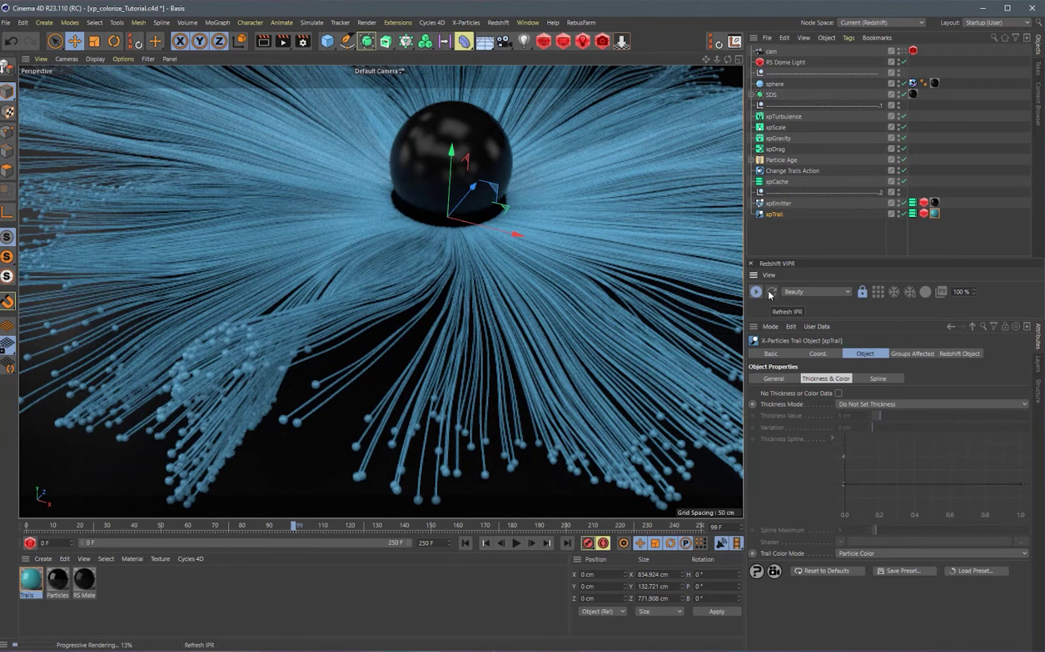
# Set xpEmitter's Display Color Mode to Gradient (Parameter).
pyautogui.click(778, 203)
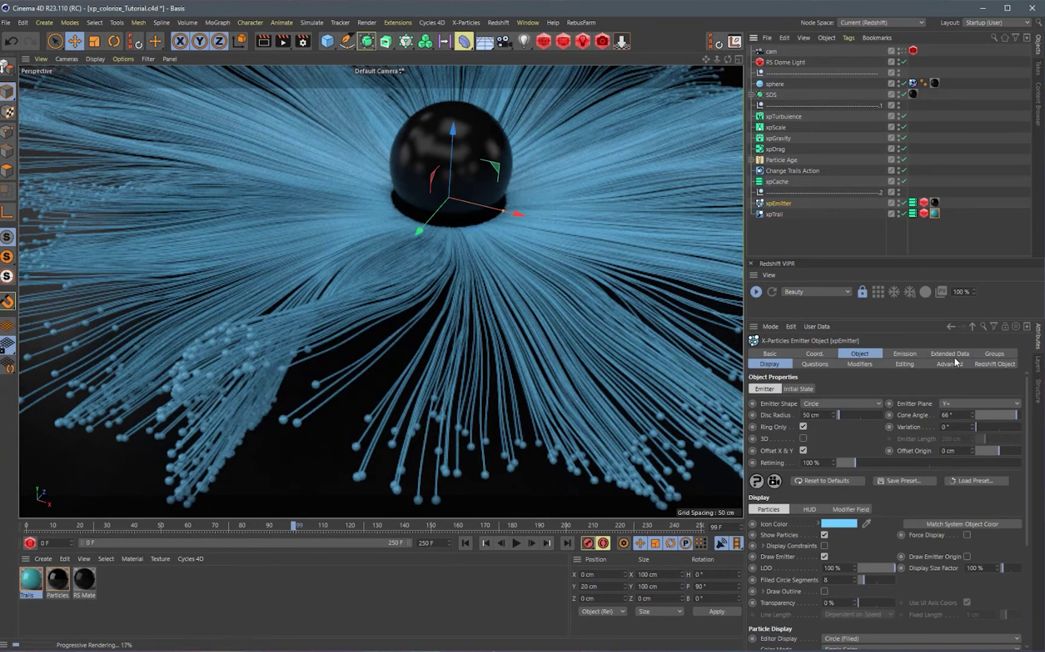
pyautogui.click(761, 362)
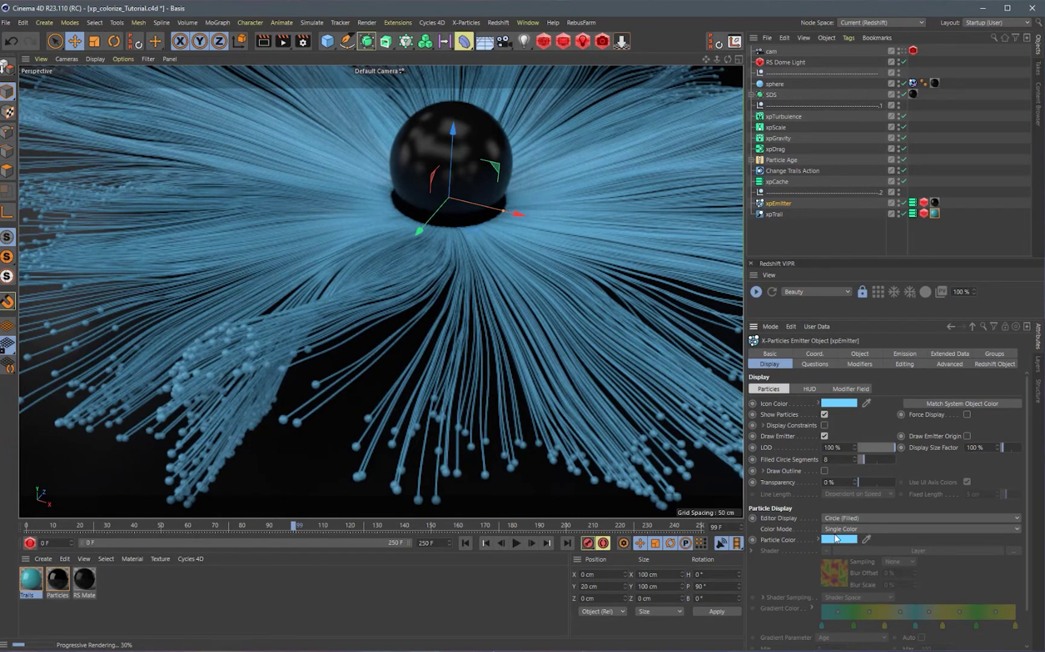
pyautogui.click(1016, 529)
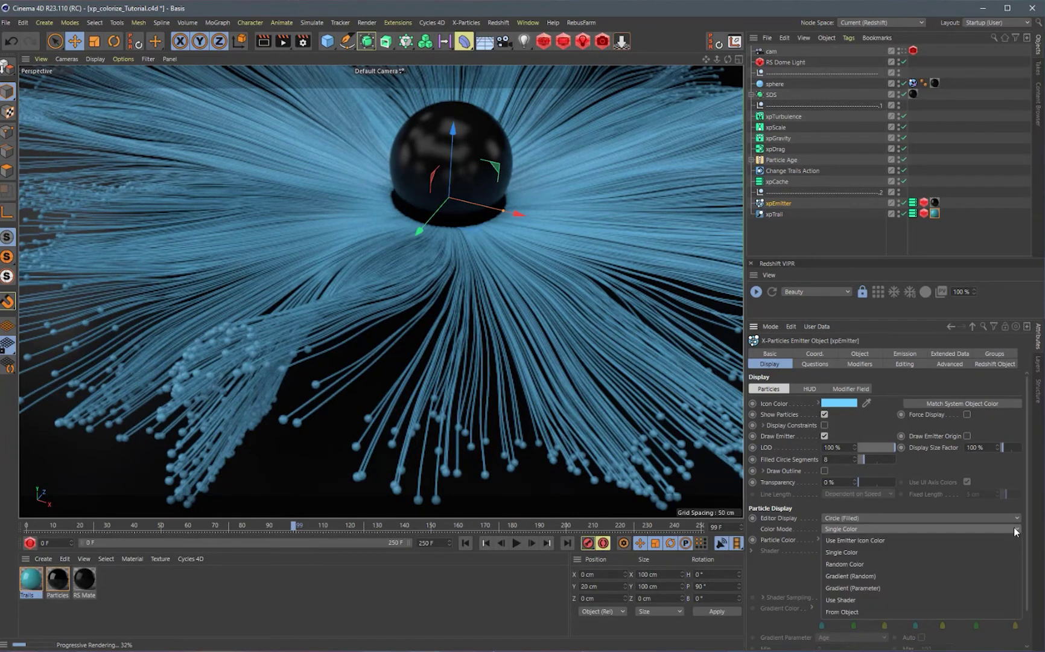
pyautogui.click(833, 589)
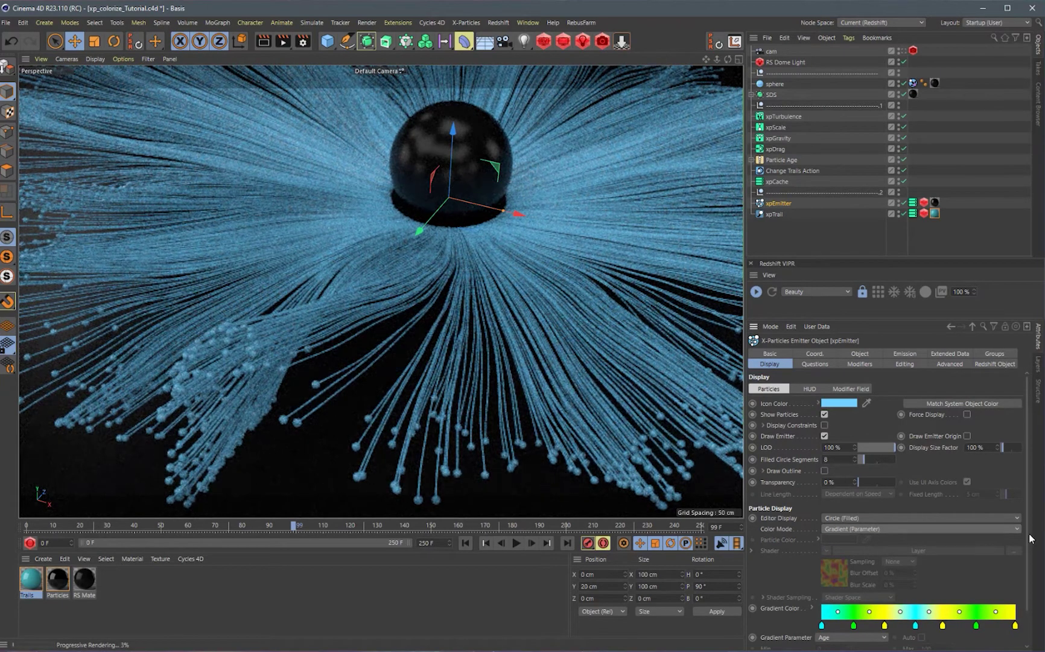
pyautogui.scroll(-2, 1027, 541)
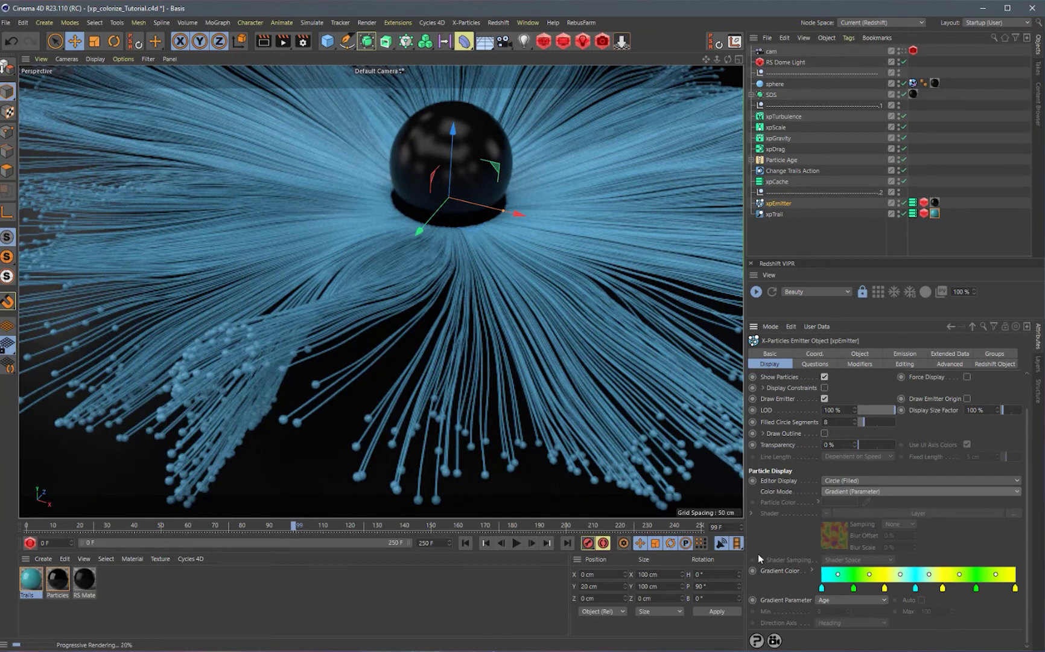
# Re-simulate from frame 0 to frame 90 and restart the Redshift IPR.
pyautogui.click(755, 292)
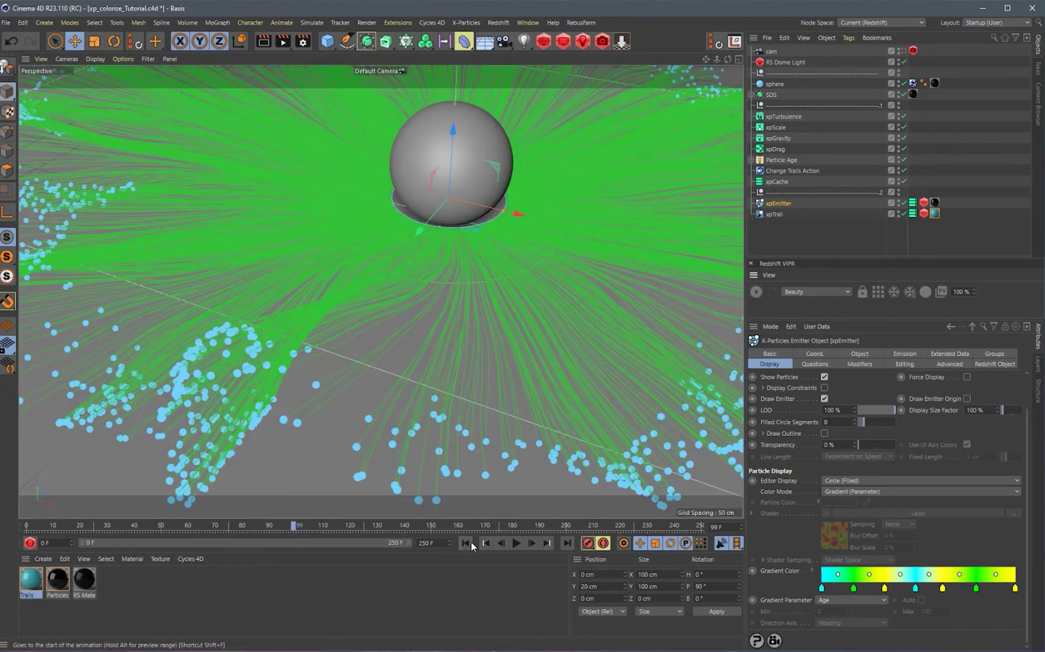
pyautogui.click(469, 543)
pyautogui.click(516, 543)
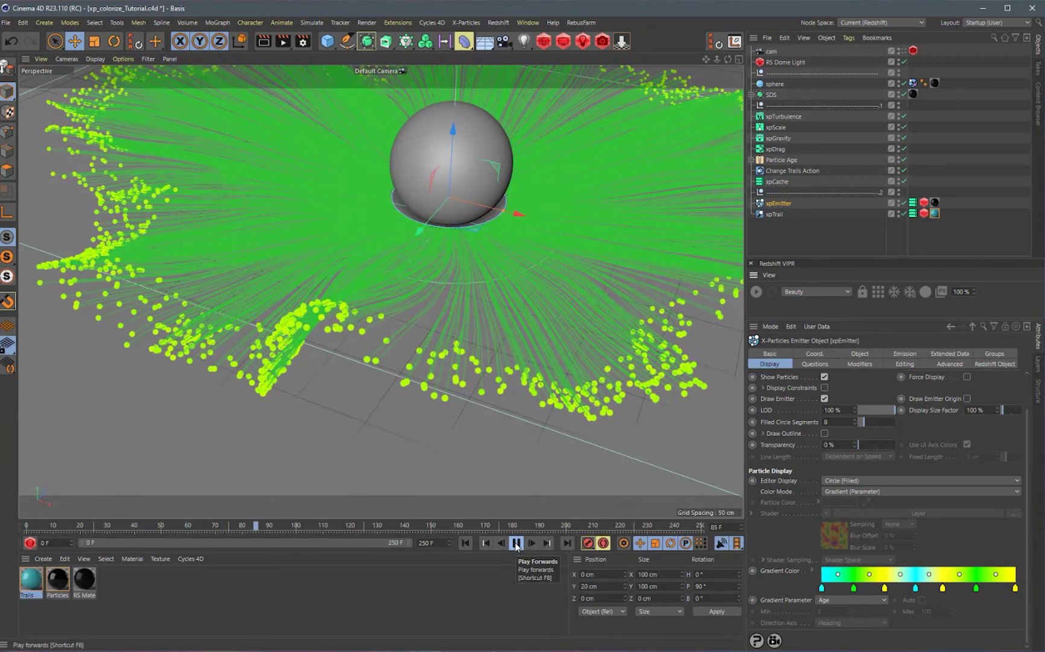
pyautogui.click(516, 543)
pyautogui.click(757, 291)
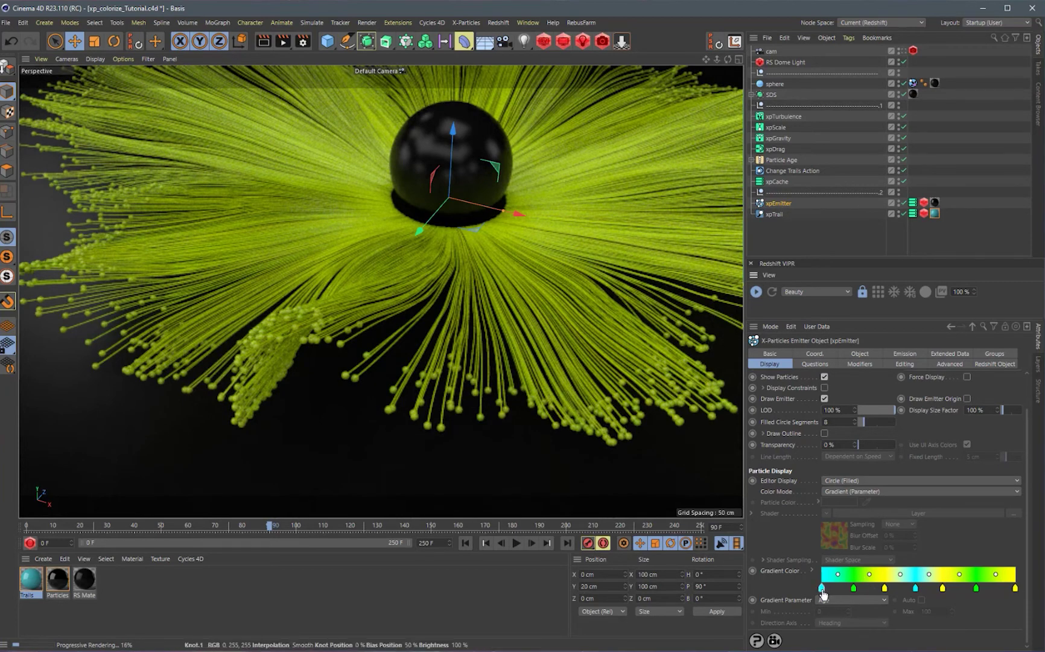
pyautogui.moveTo(855, 595)
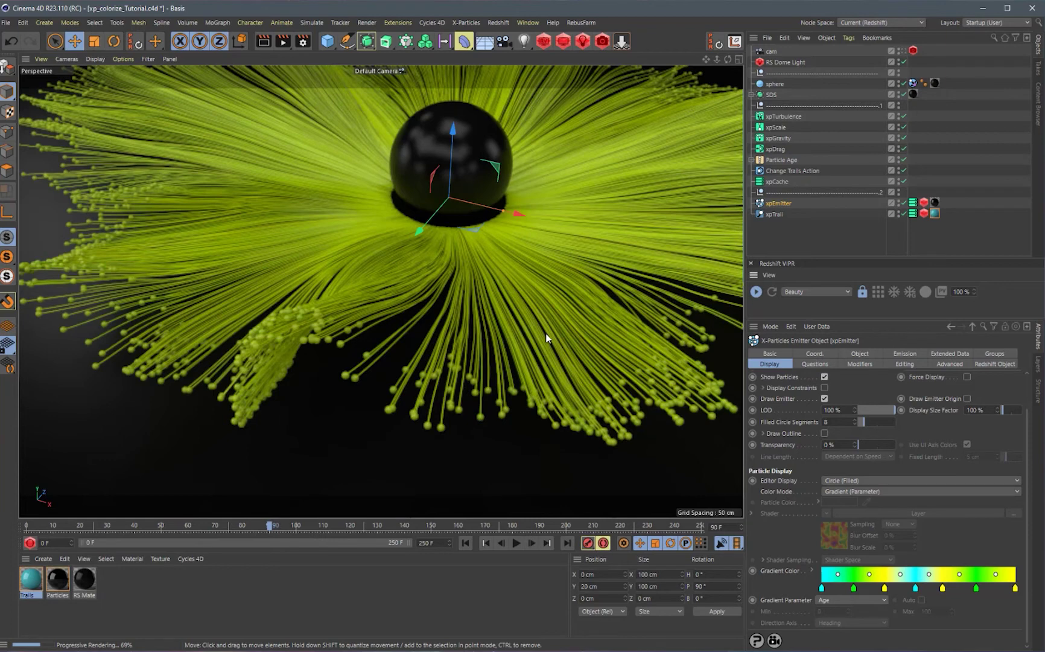
# Set xpTrail's Trail Color Mode to Per-Vertex, refresh the render, and view through cam.
pyautogui.click(774, 214)
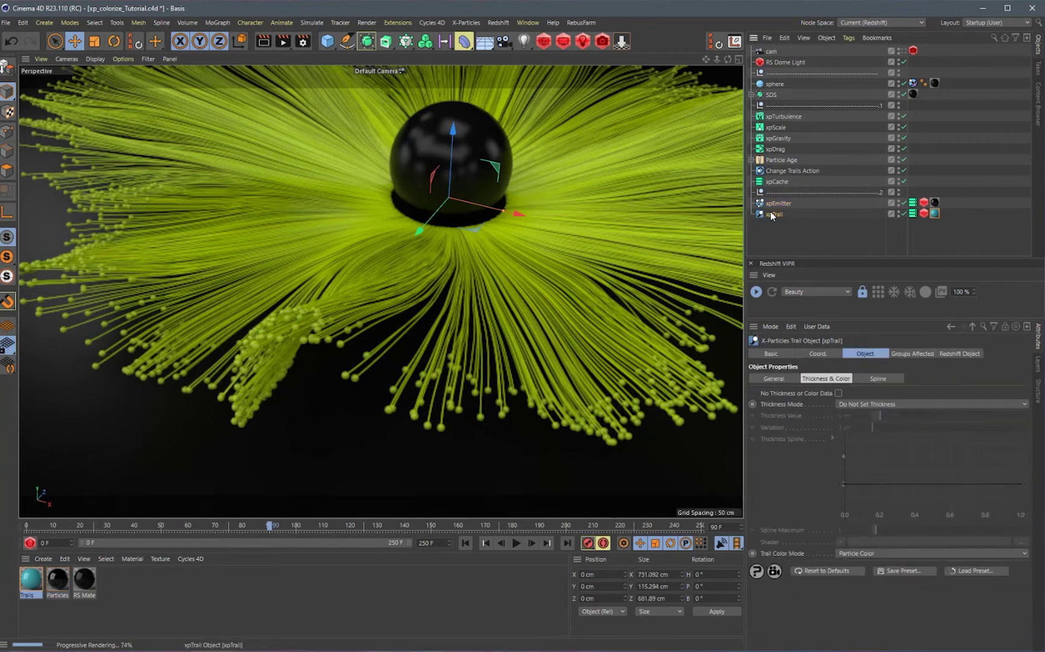
pyautogui.click(844, 551)
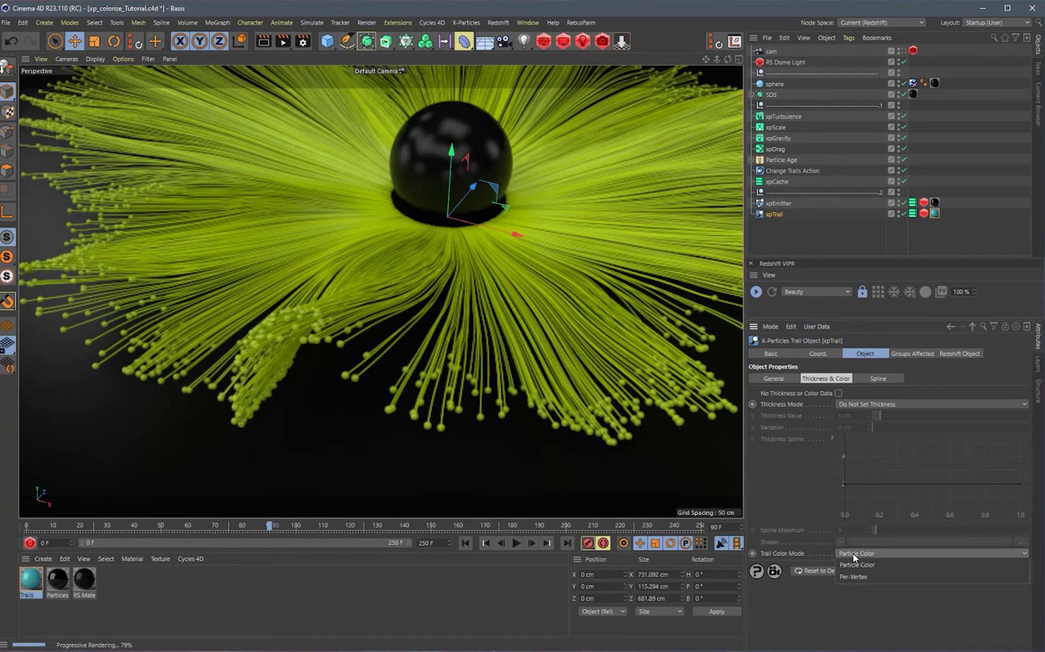
pyautogui.click(853, 576)
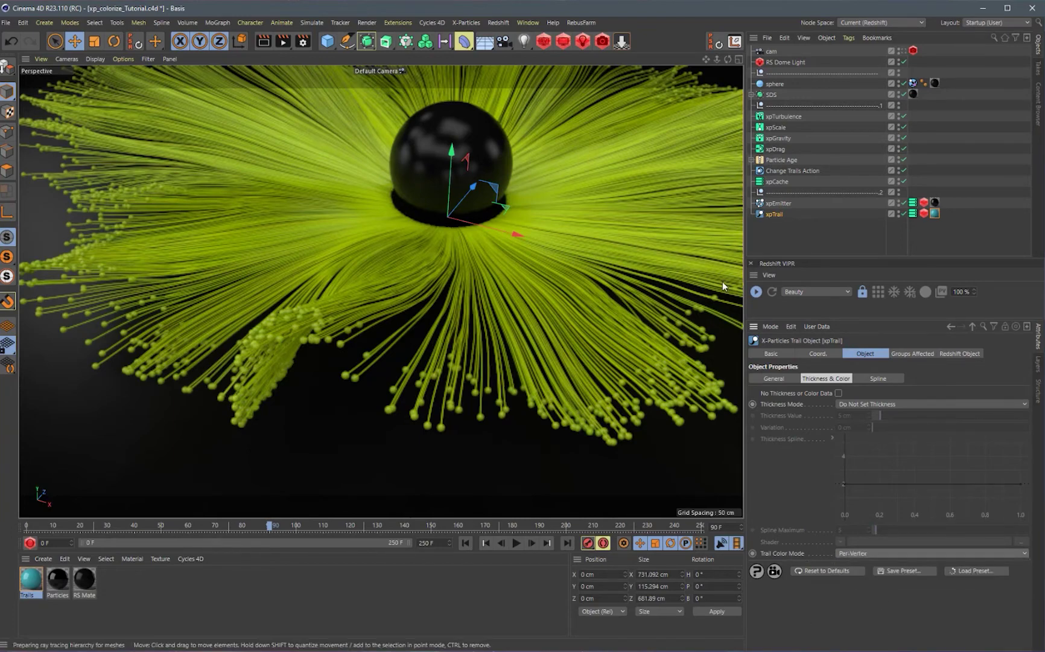
pyautogui.click(756, 292)
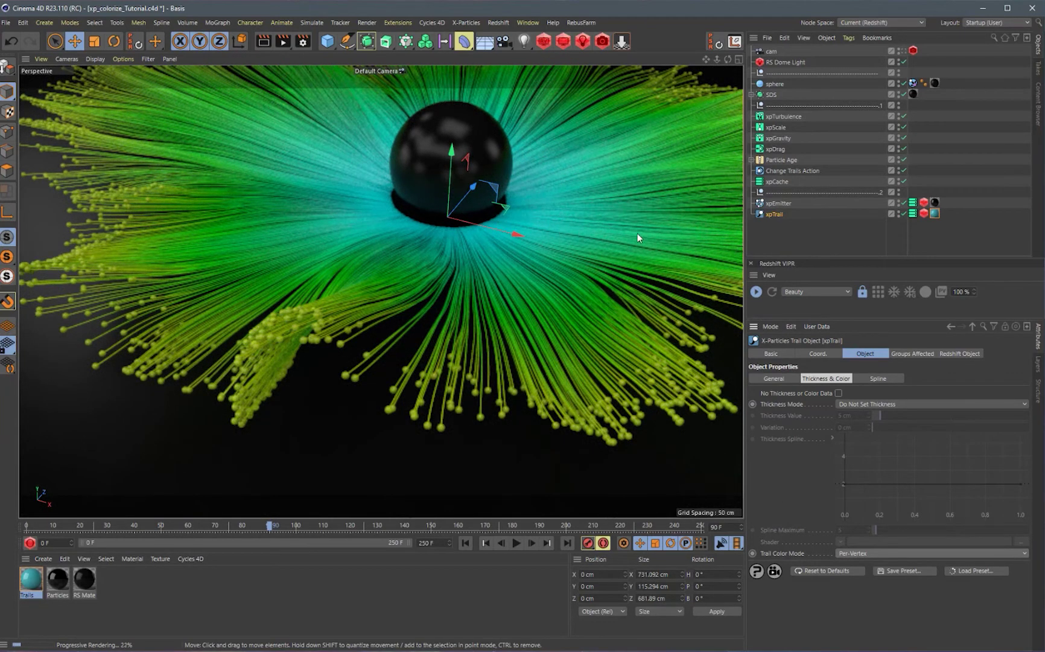
pyautogui.click(778, 203)
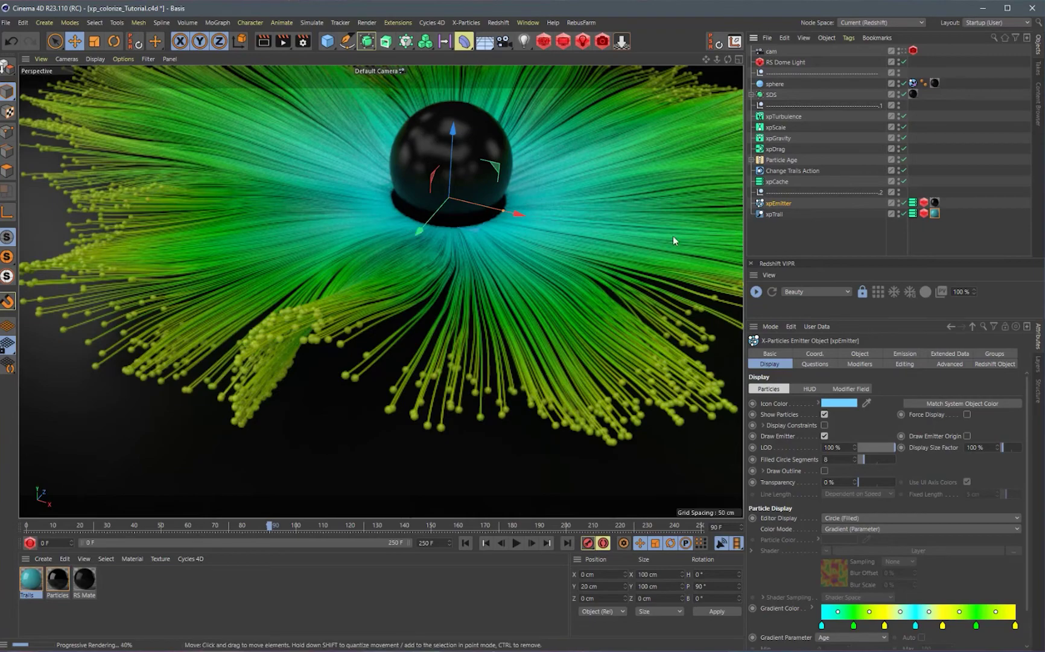
pyautogui.click(903, 52)
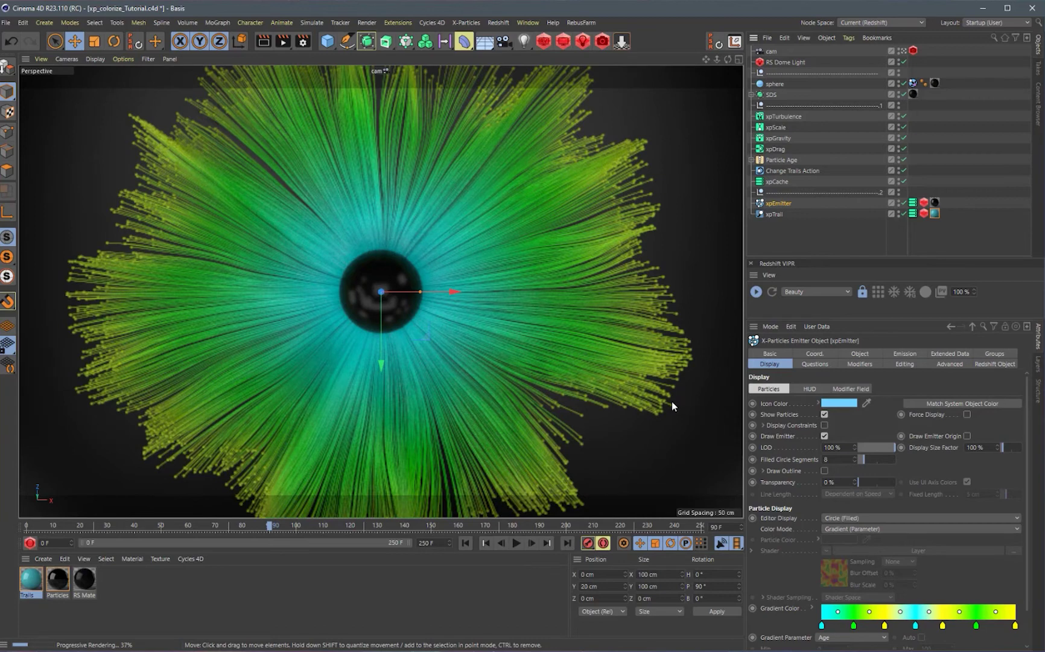
# Set the emitter's Color Mode to Use Shader and disable the Layer shader's Colorizer.
pyautogui.click(837, 529)
pyautogui.click(786, 549)
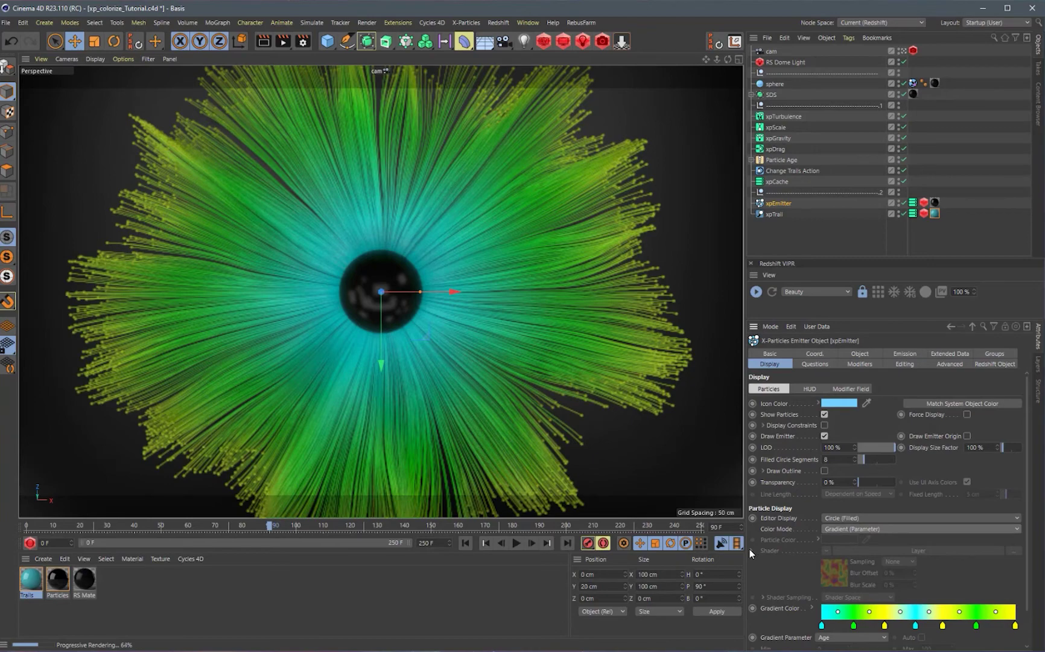
pyautogui.click(831, 528)
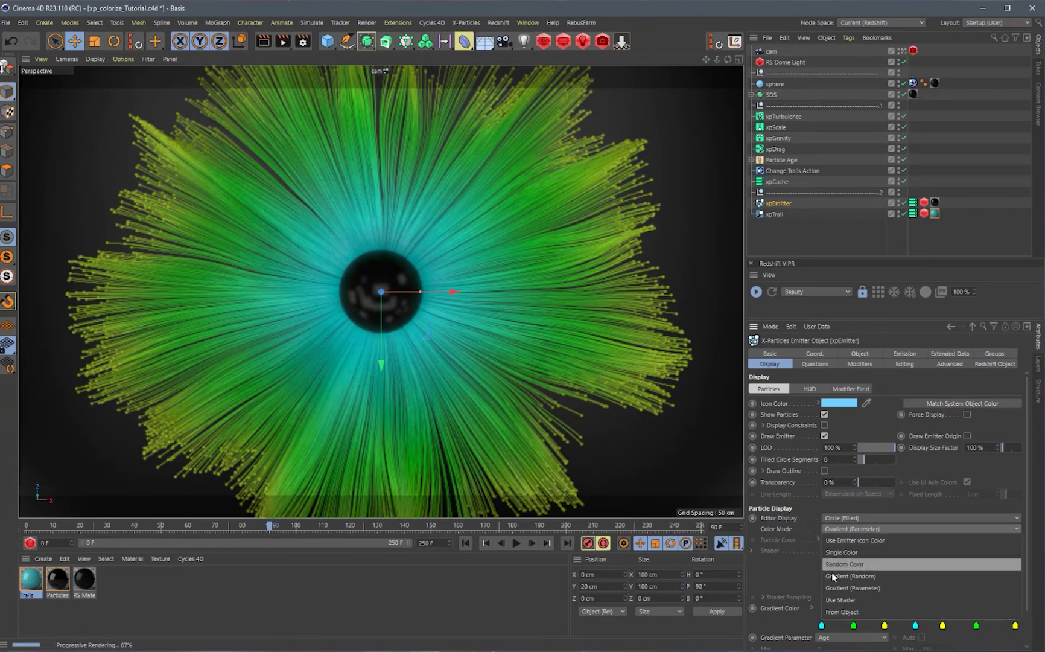
pyautogui.click(838, 599)
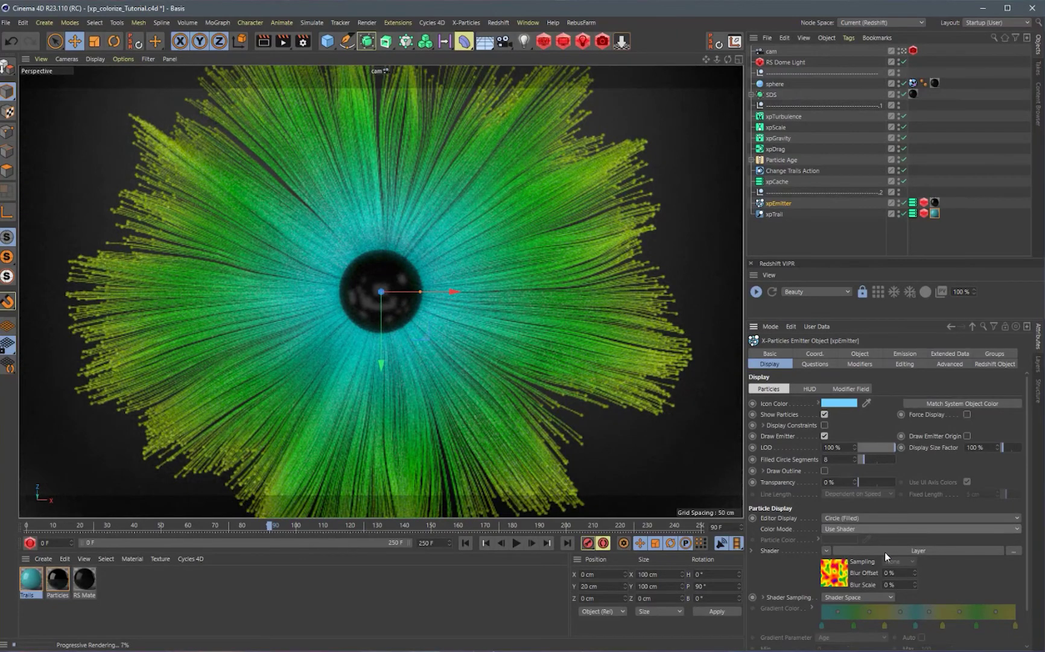
pyautogui.click(909, 551)
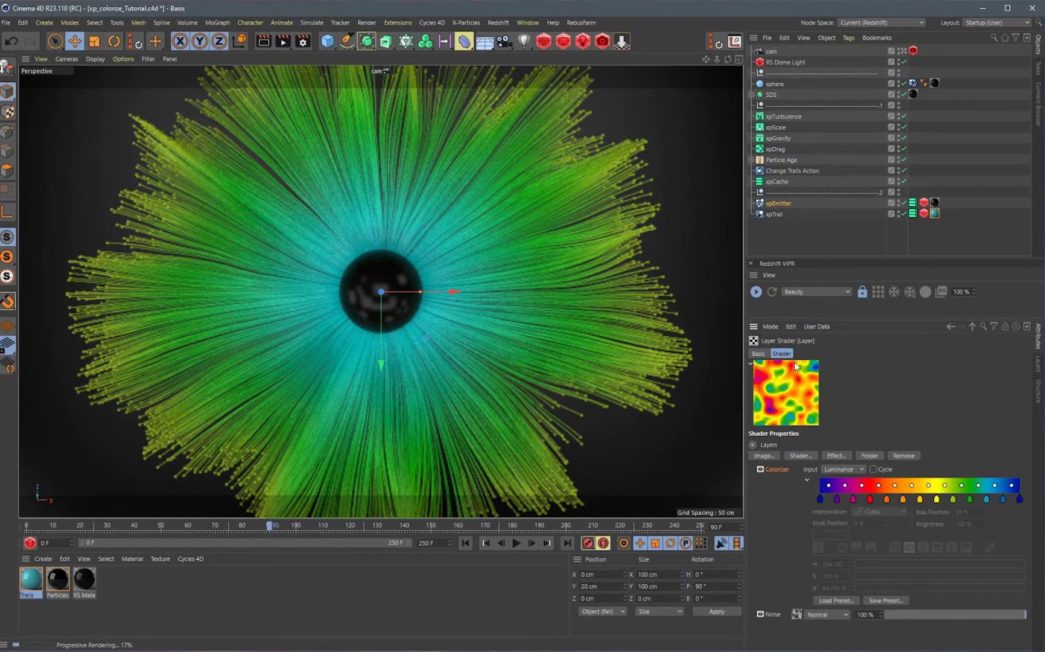
pyautogui.click(760, 469)
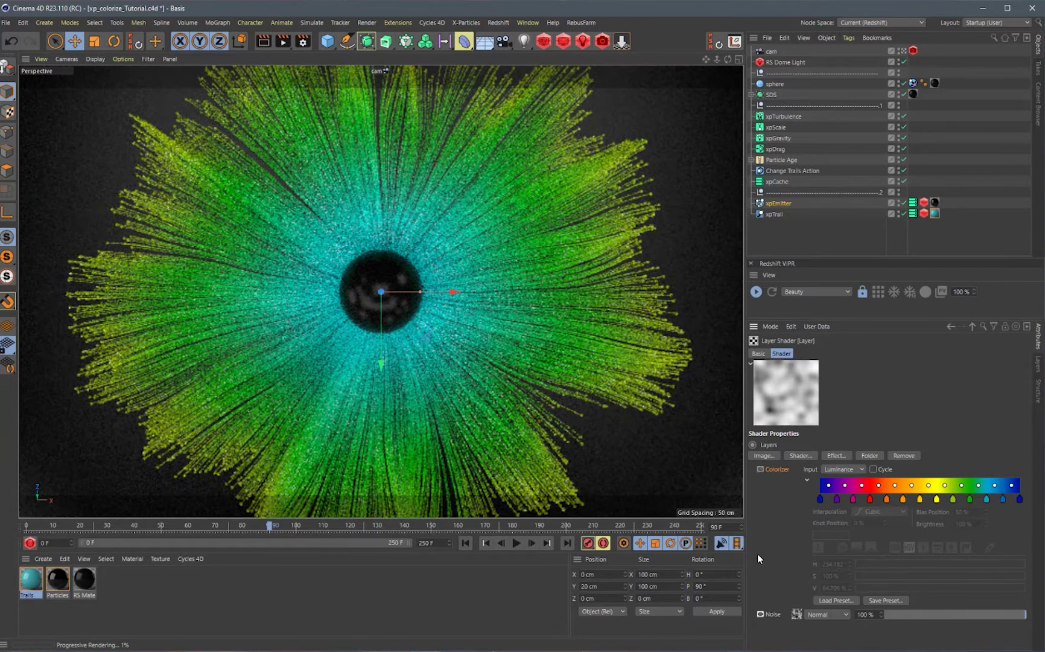
# Re-simulate to frame 73, restart the Redshift IPR, and inspect the Noise layer.
pyautogui.click(756, 292)
pyautogui.click(466, 543)
pyautogui.click(517, 542)
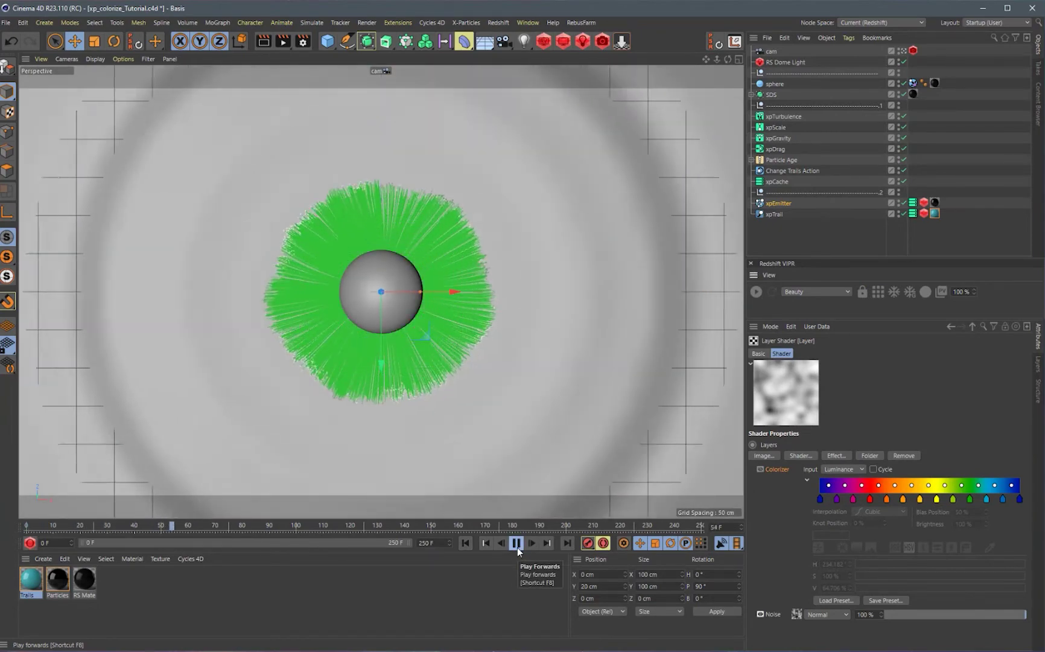
pyautogui.click(517, 543)
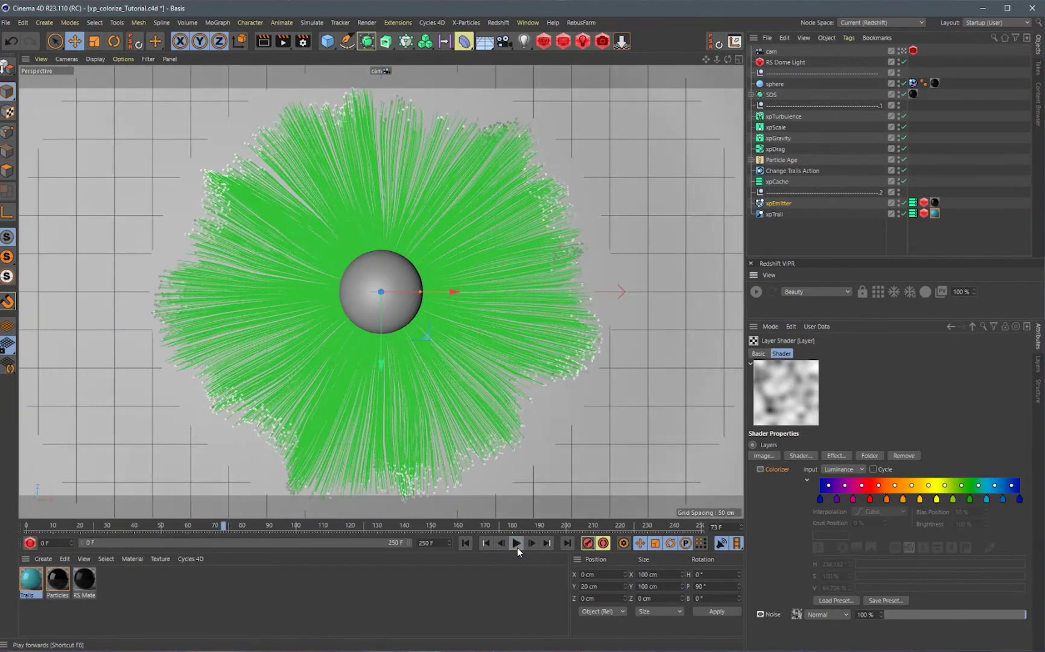
pyautogui.click(756, 292)
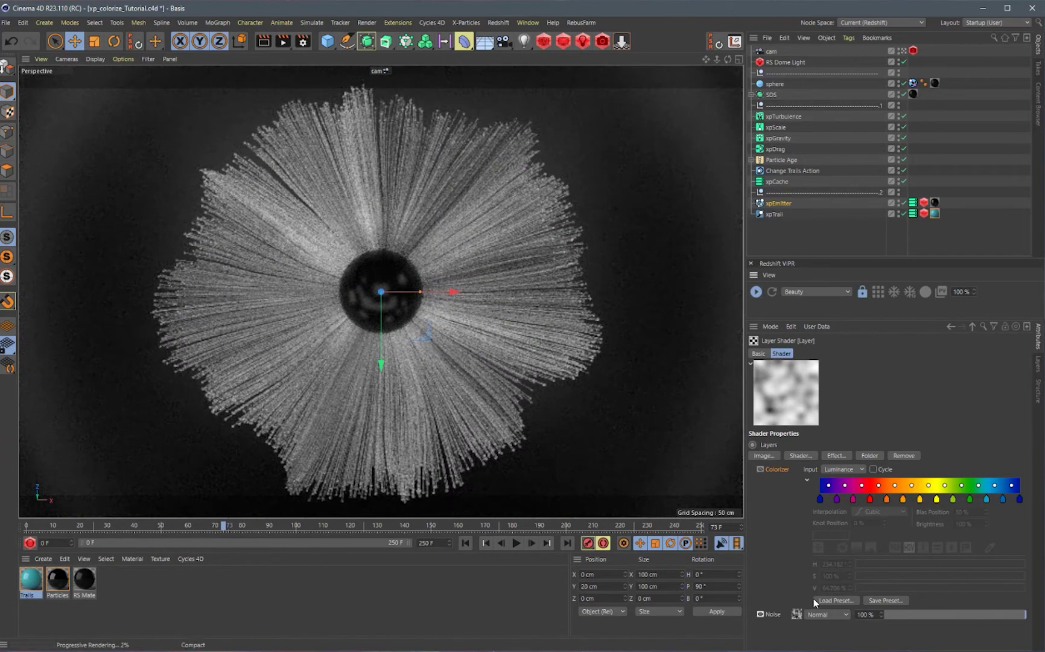
pyautogui.click(795, 614)
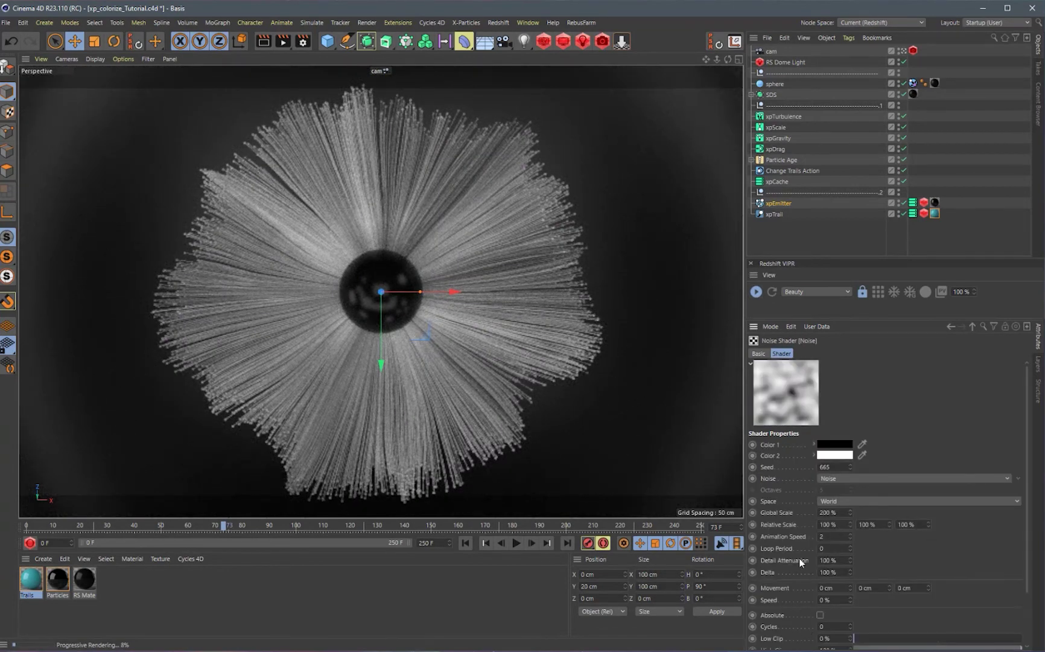
pyautogui.click(971, 325)
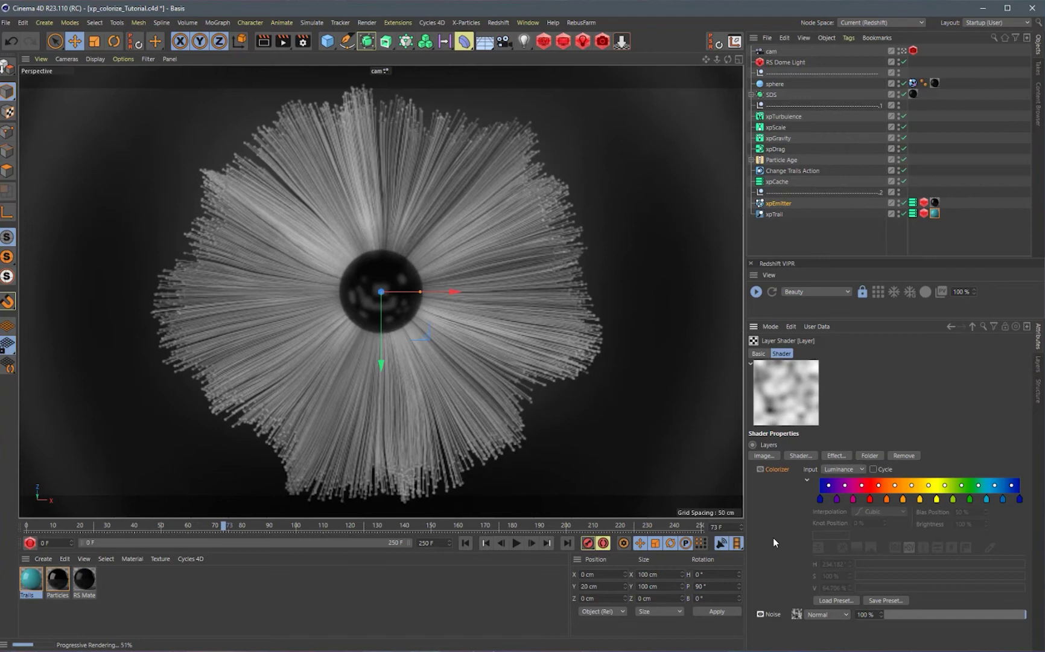
# Load the Pattern 5 gradient preset into the Colorizer and re-enable the Colorizer layer.
pyautogui.click(832, 455)
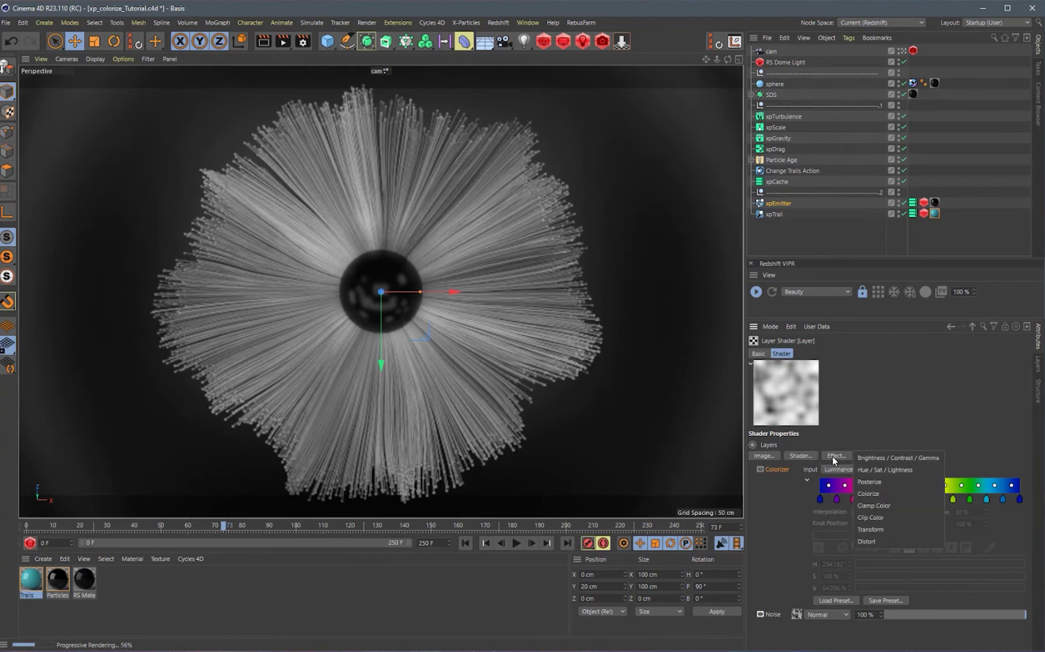
pyautogui.click(765, 484)
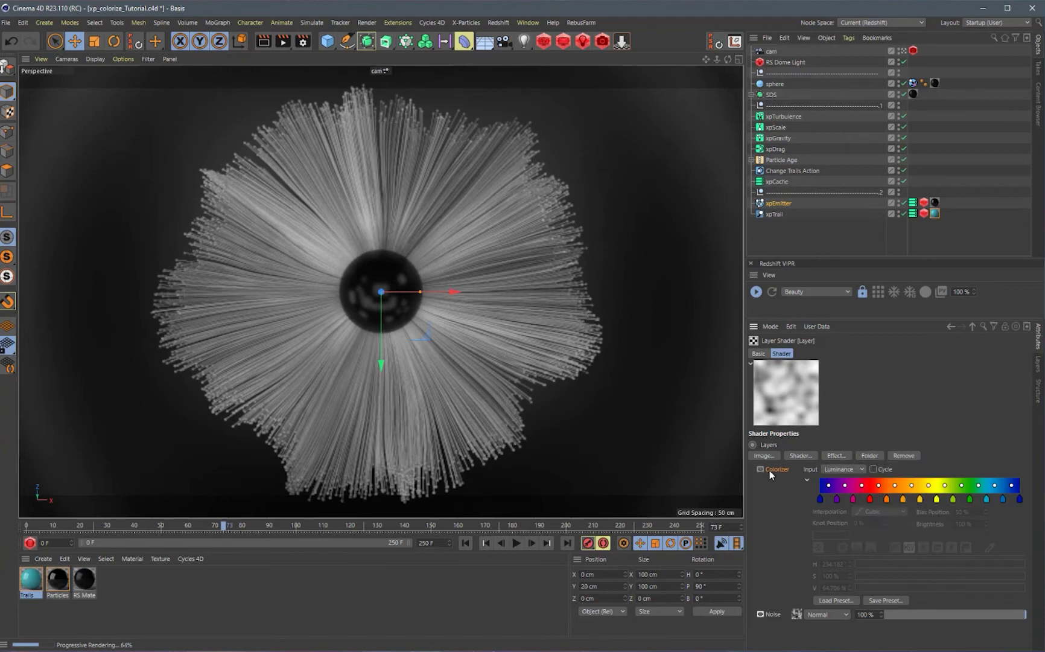
pyautogui.click(836, 599)
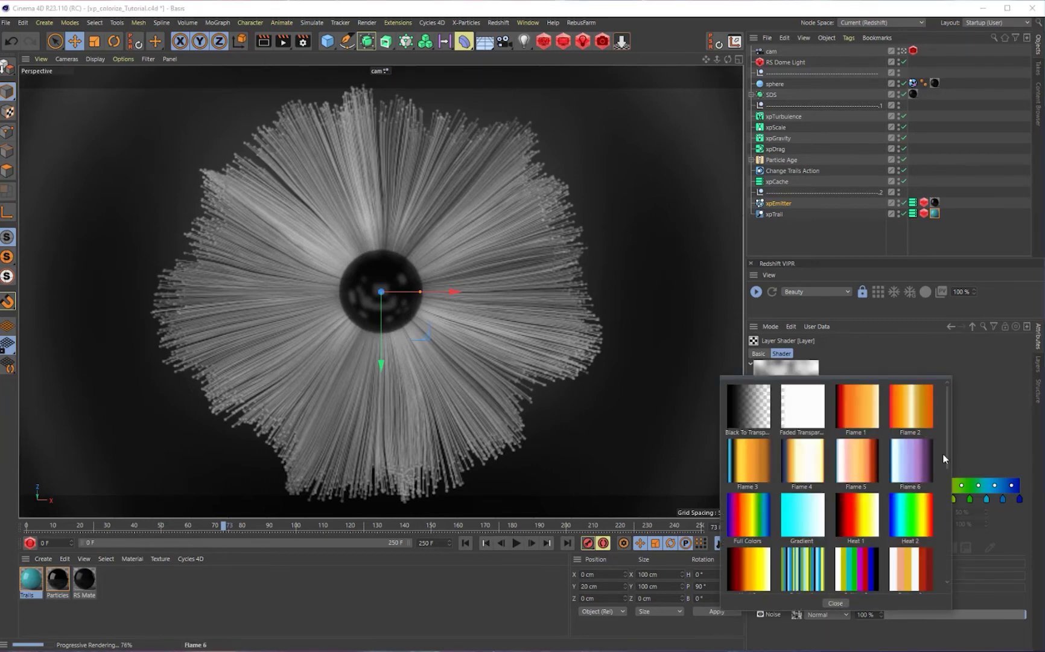
pyautogui.scroll(-2, 946, 462)
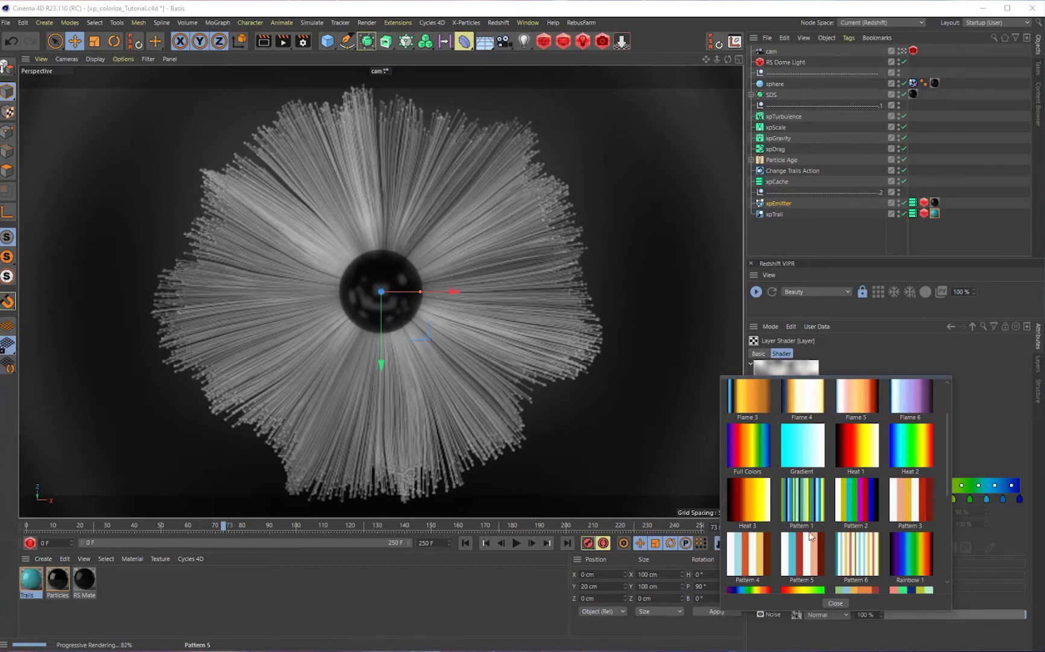
pyautogui.click(810, 536)
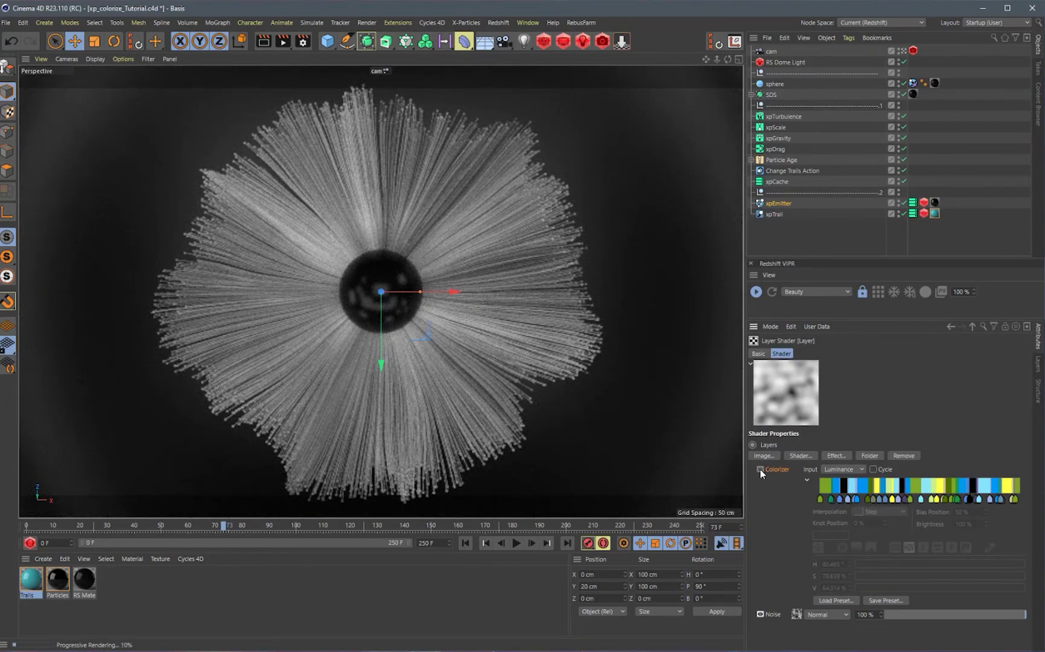
pyautogui.click(759, 469)
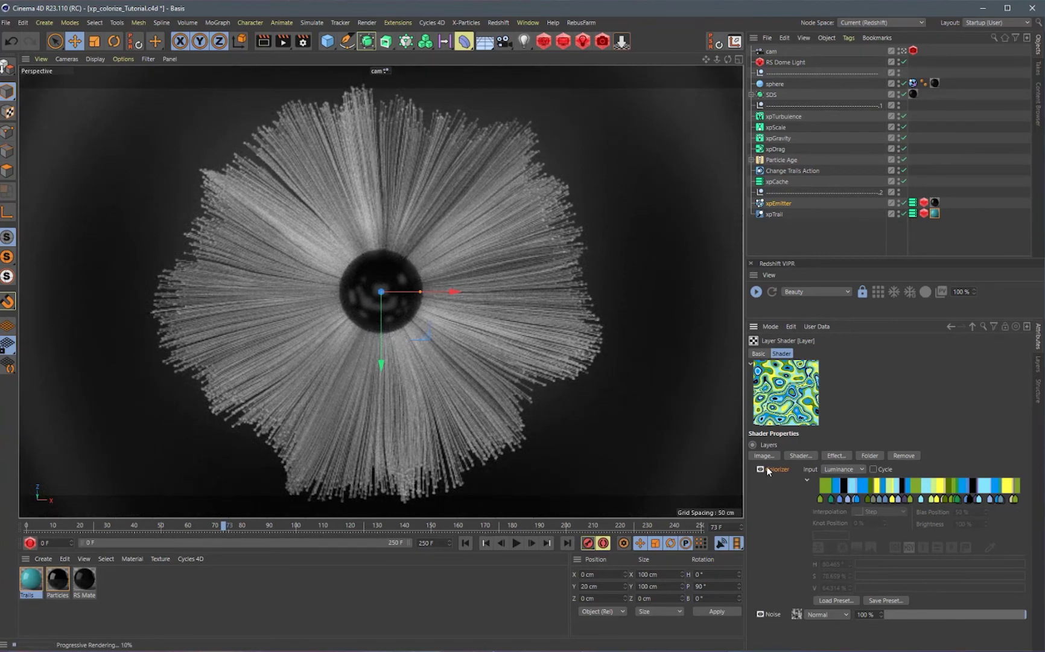
# Toggle the Redshift IPR off, on, and off again.
pyautogui.click(756, 292)
pyautogui.click(756, 292)
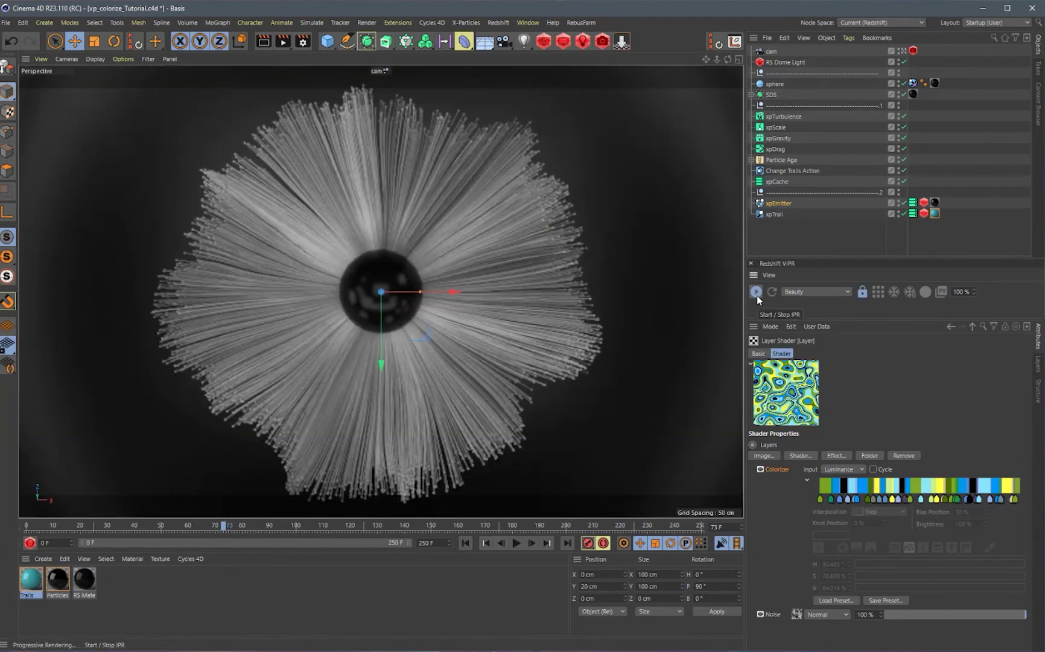
pyautogui.click(757, 295)
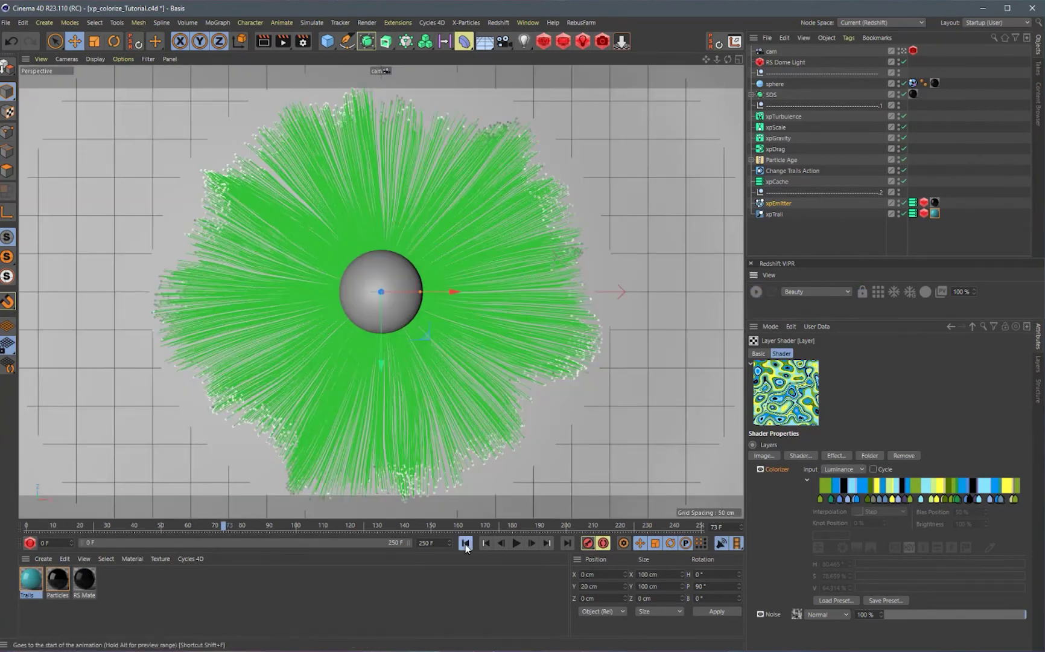
# Play the simulation to frame 97 and start a Redshift IPR render of the blue and yellow trails.
pyautogui.click(518, 542)
pyautogui.click(517, 543)
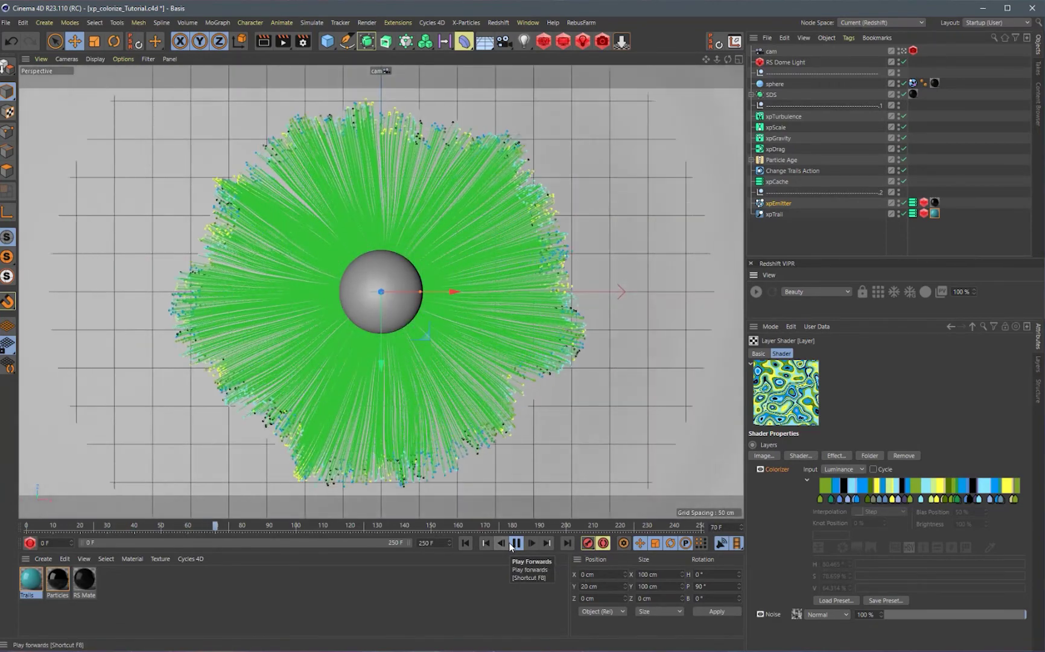
pyautogui.click(517, 543)
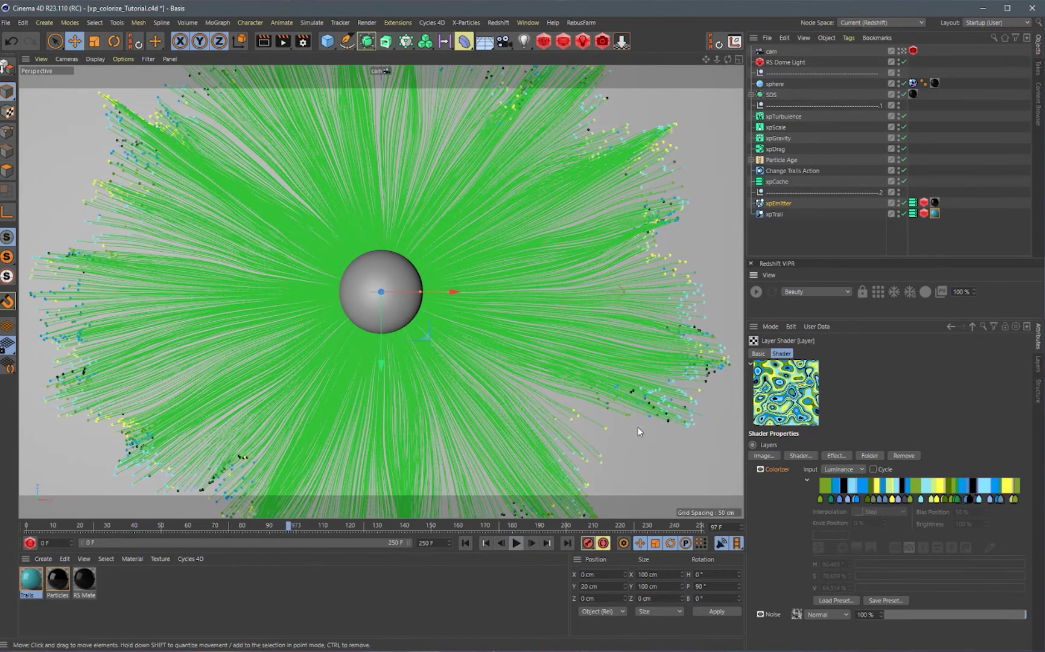
pyautogui.click(753, 293)
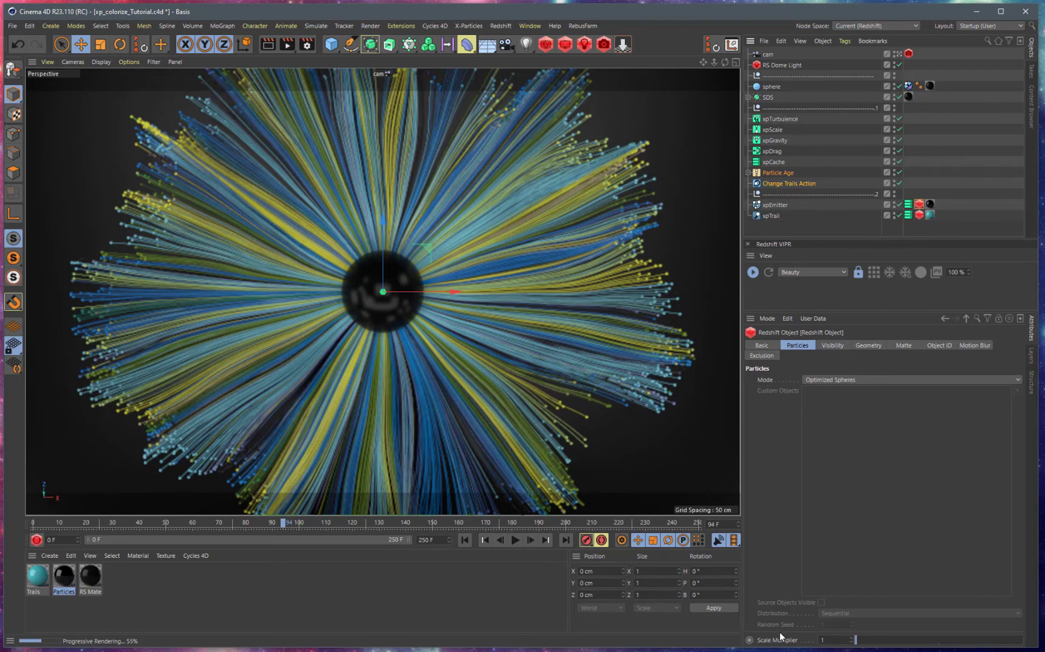
# Try particle Scale Multiplier values of 2 and 10, then return it to 1.
pyautogui.click(822, 640)
pyautogui.write('2')
pyautogui.press('Return')
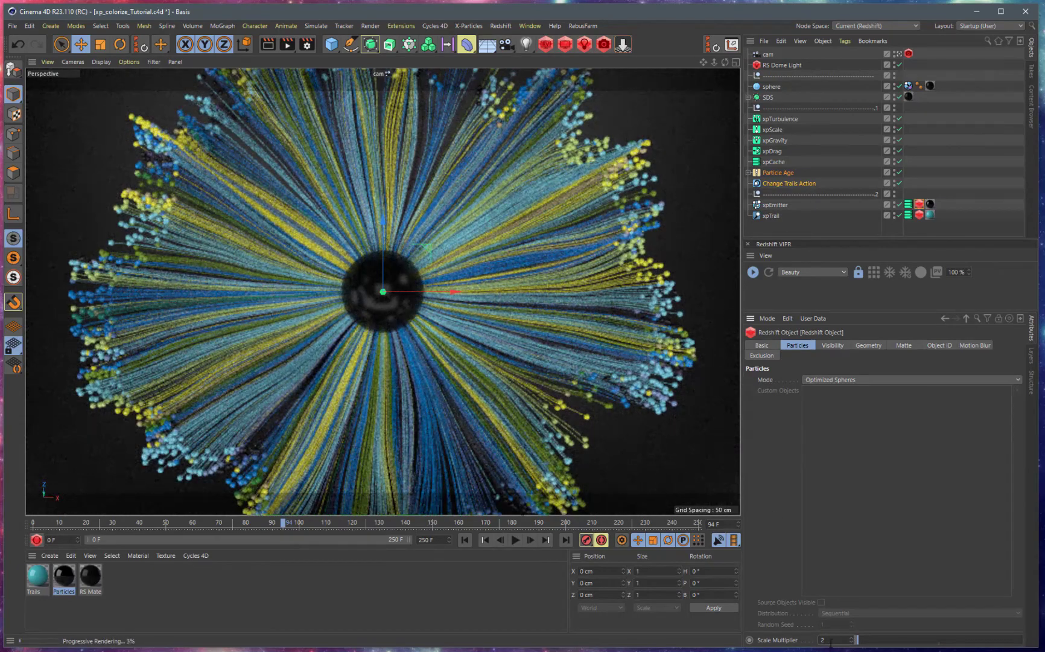
pyautogui.write('10')
pyautogui.press('Return')
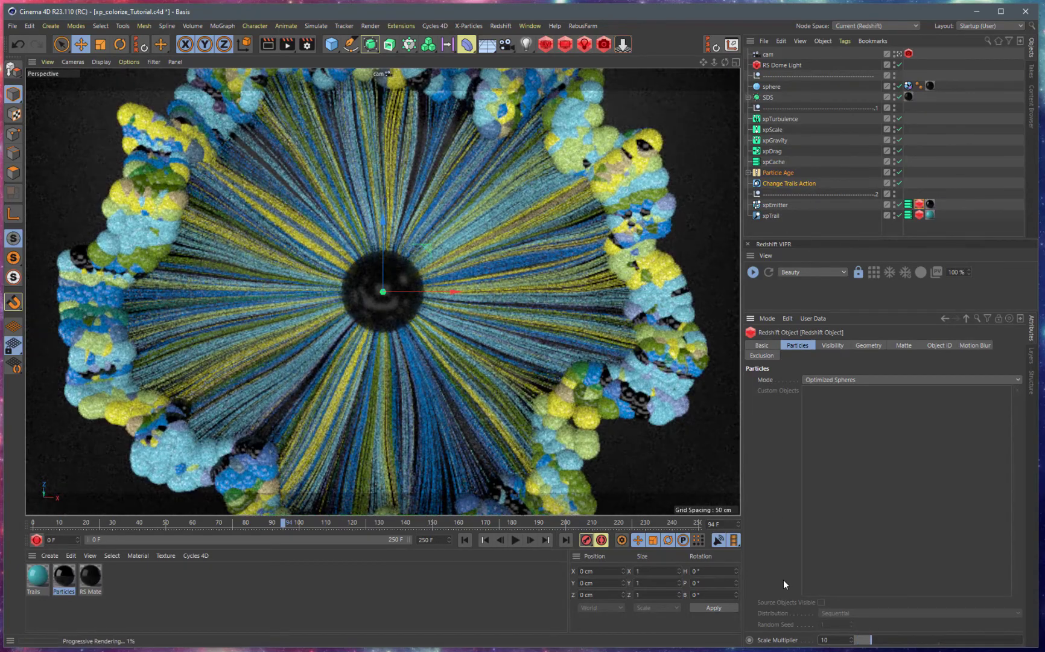
pyautogui.press('Return')
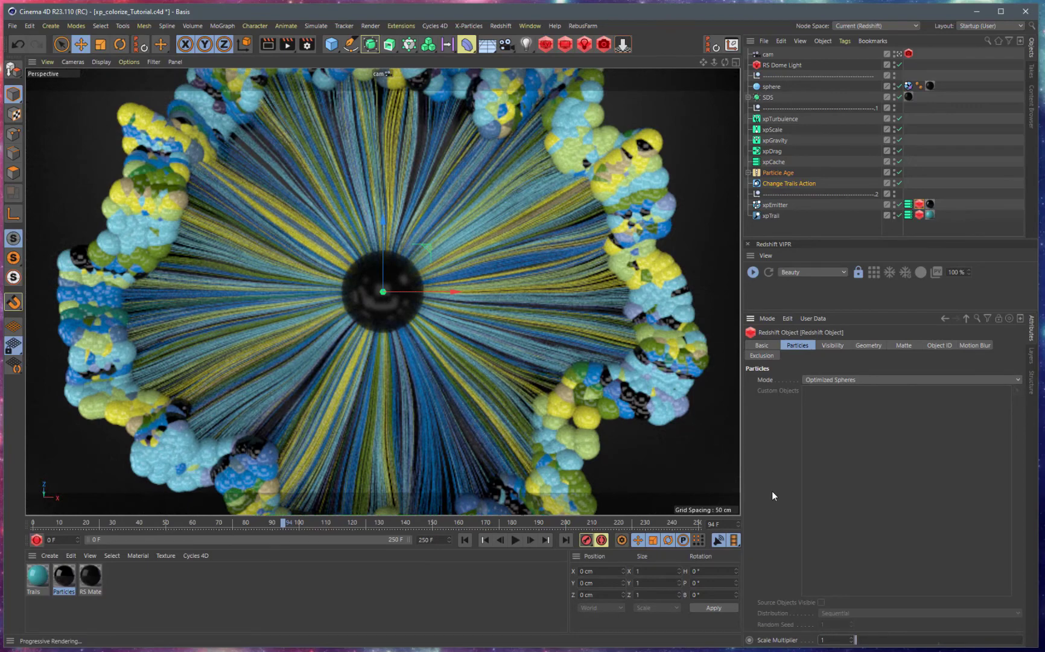
# On xpTrail's Redshift Object tag, set Curve Thickness to 5 and taper the Scale spline to zero at the end.
pyautogui.click(769, 216)
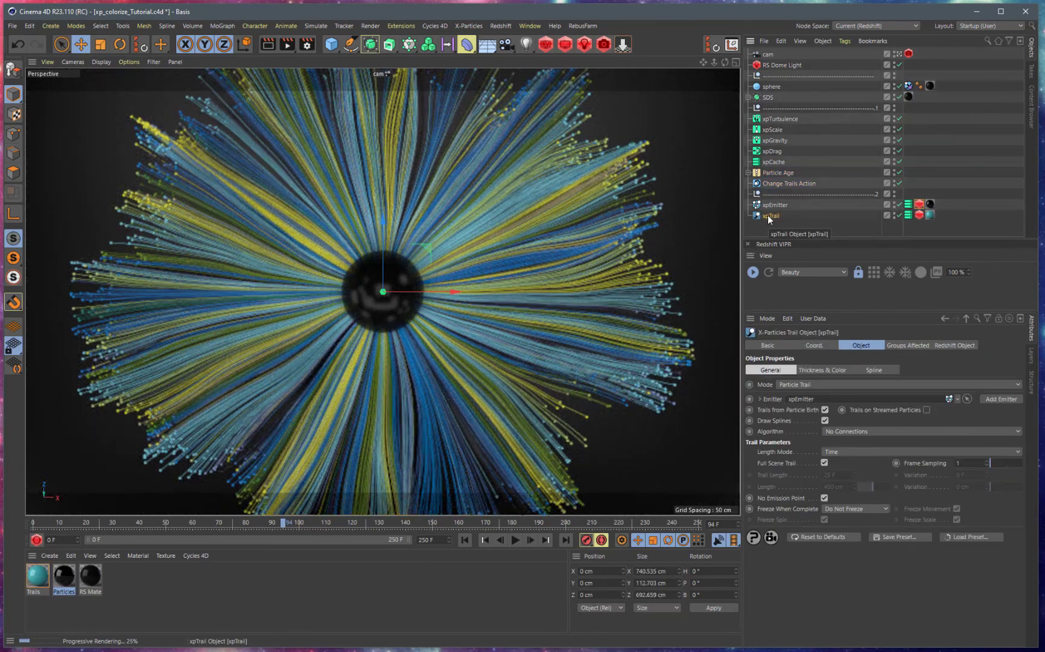
pyautogui.click(919, 215)
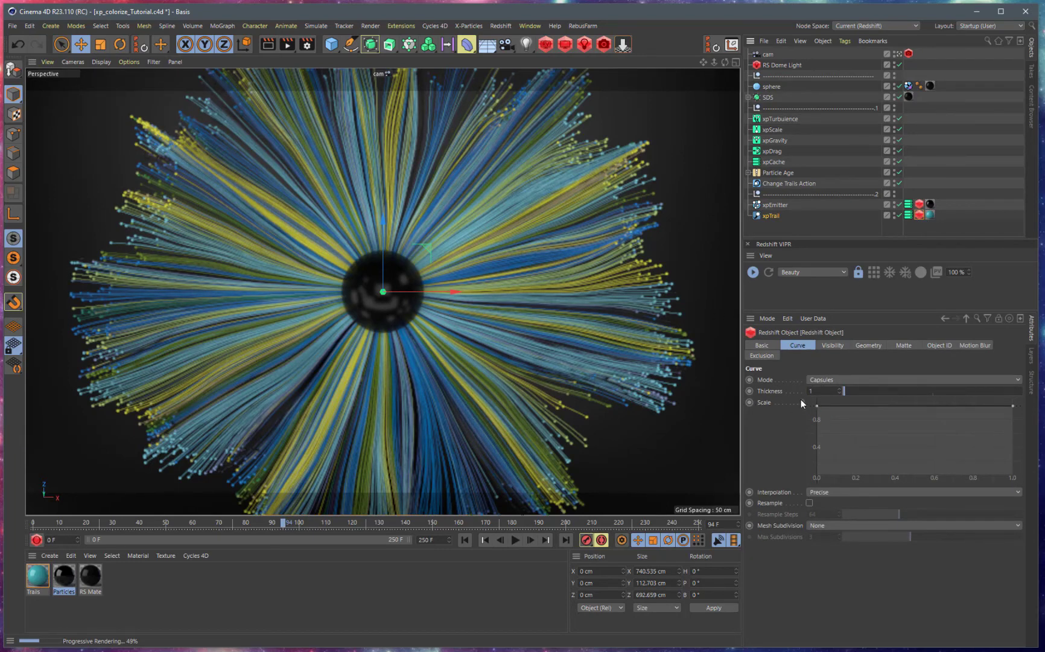
pyautogui.doubleClick(822, 391)
pyautogui.write('5')
pyautogui.press('Return')
pyautogui.moveTo(817, 406); pyautogui.dragTo(810, 480)
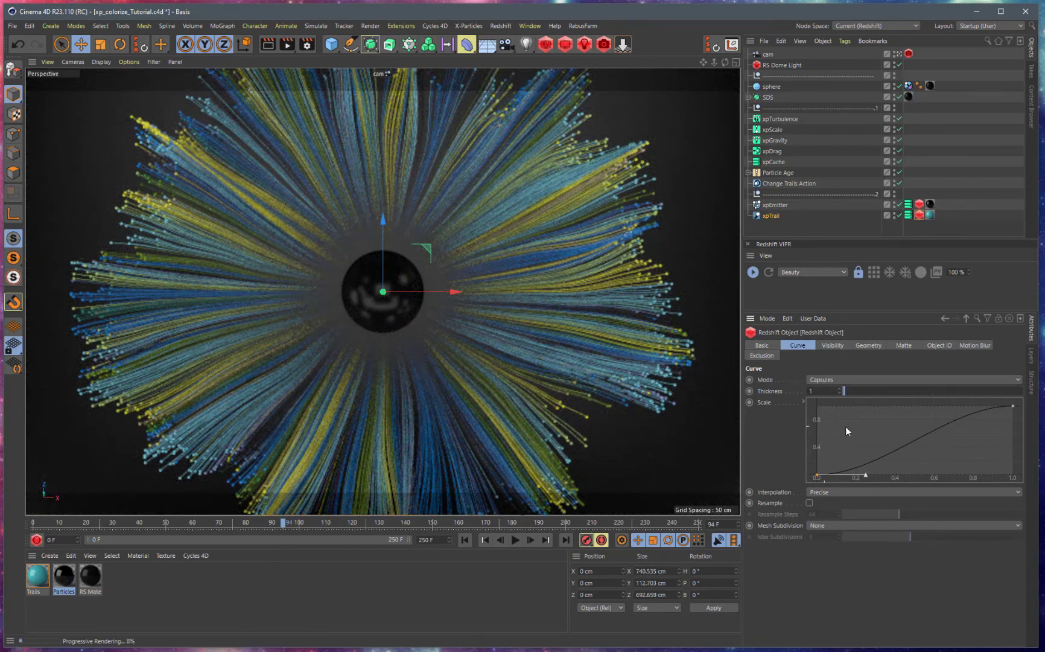
pyautogui.moveTo(812, 474); pyautogui.dragTo(817, 405)
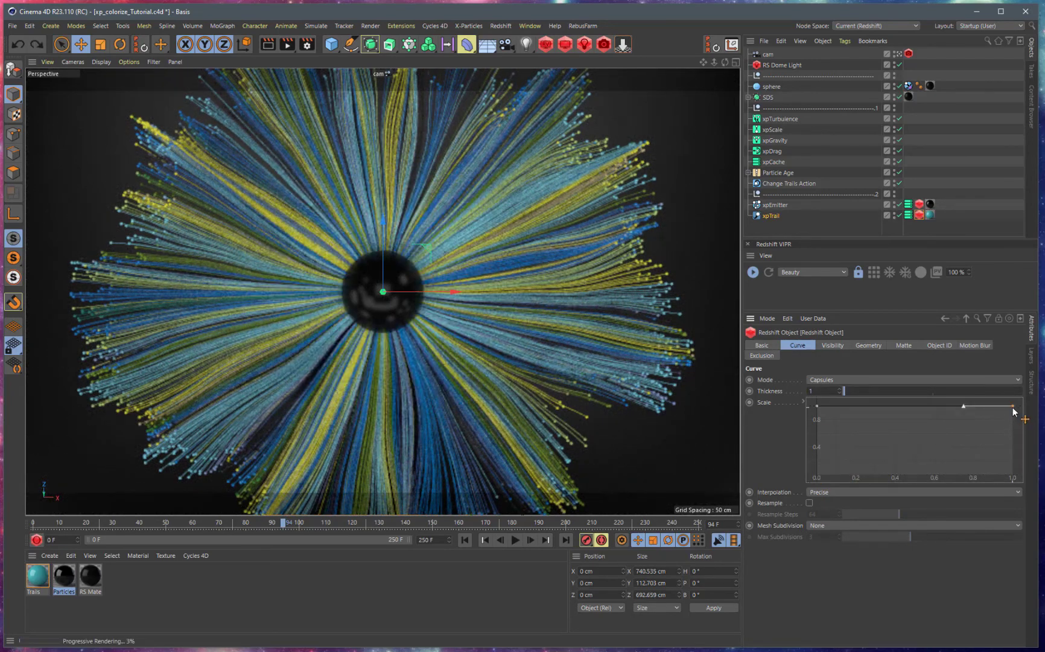
pyautogui.moveTo(1014, 406); pyautogui.dragTo(1014, 475)
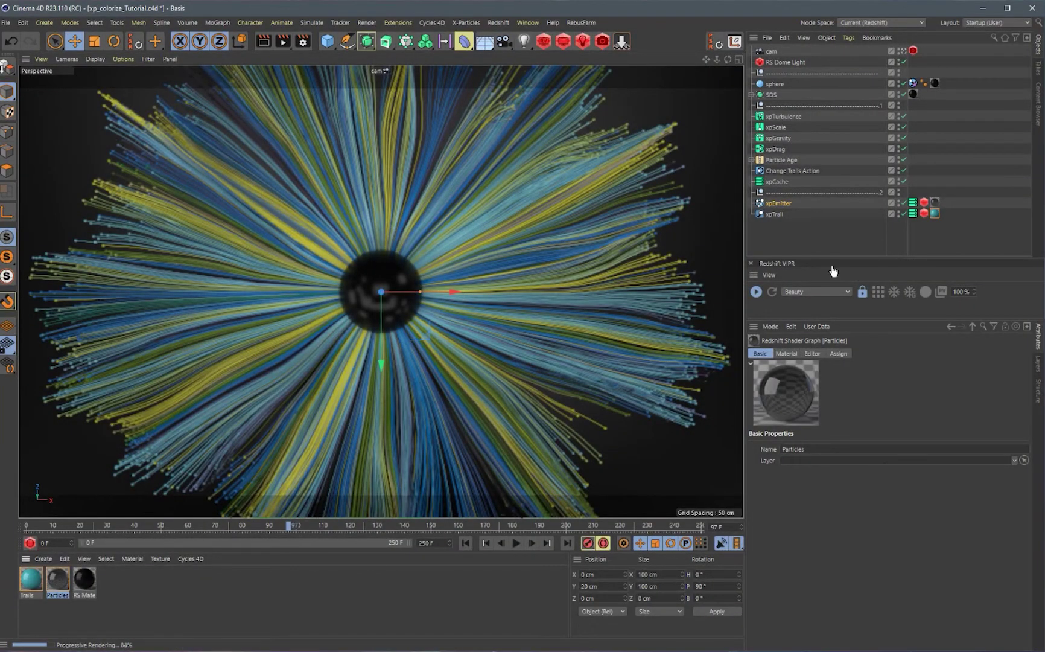
# Stop the interactive render and play the simulation to frame 132.
pyautogui.moveTo(835, 259); pyautogui.dragTo(770, 301)
pyautogui.click(755, 333)
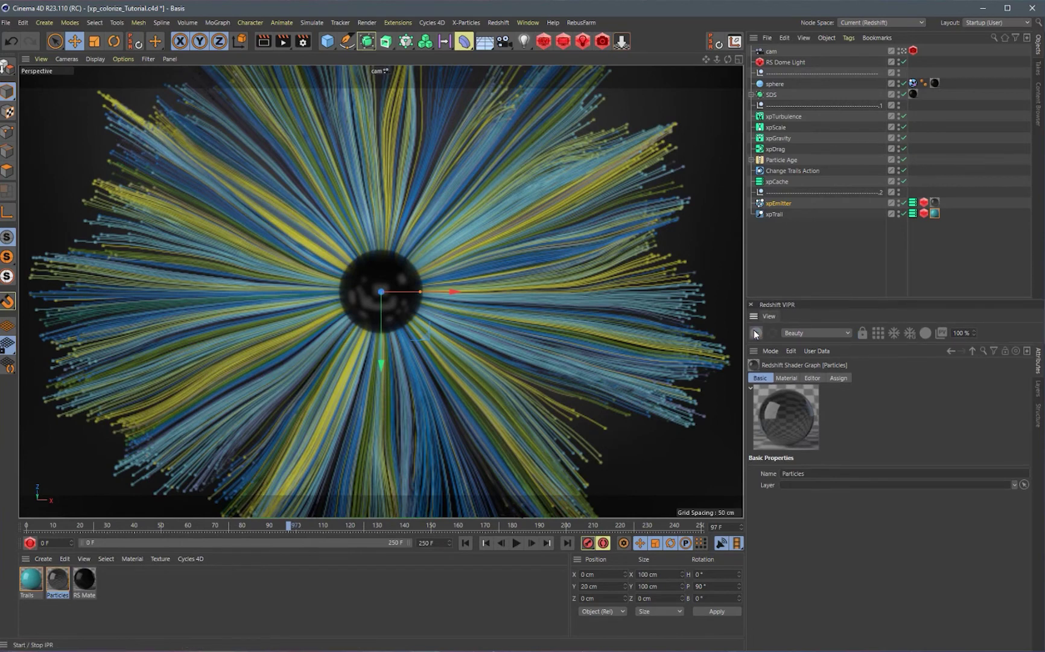
pyautogui.click(516, 543)
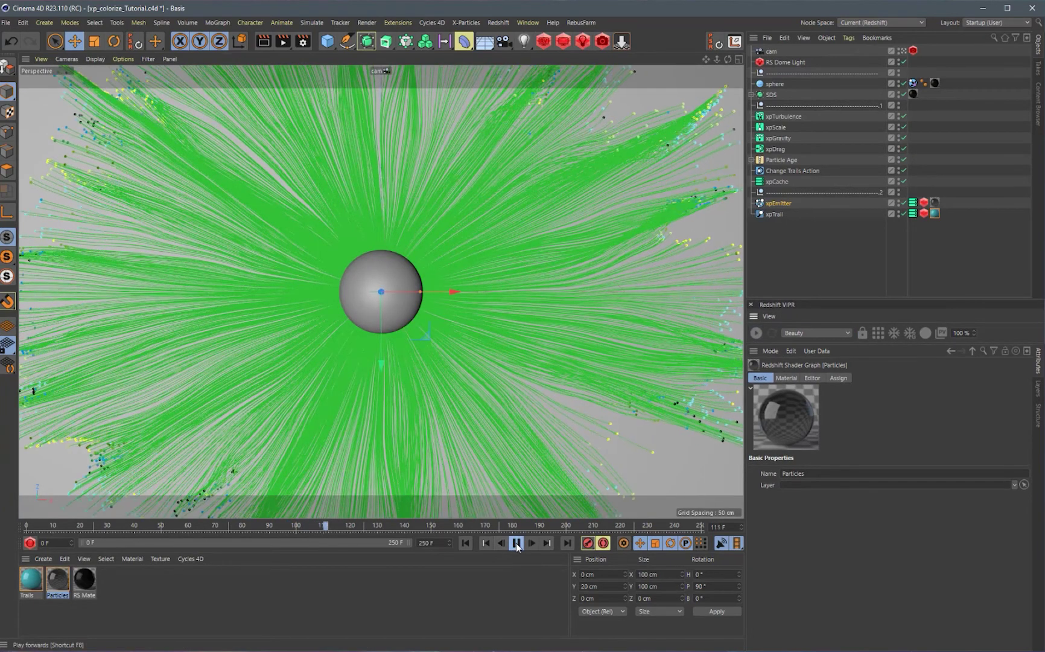
pyautogui.click(516, 543)
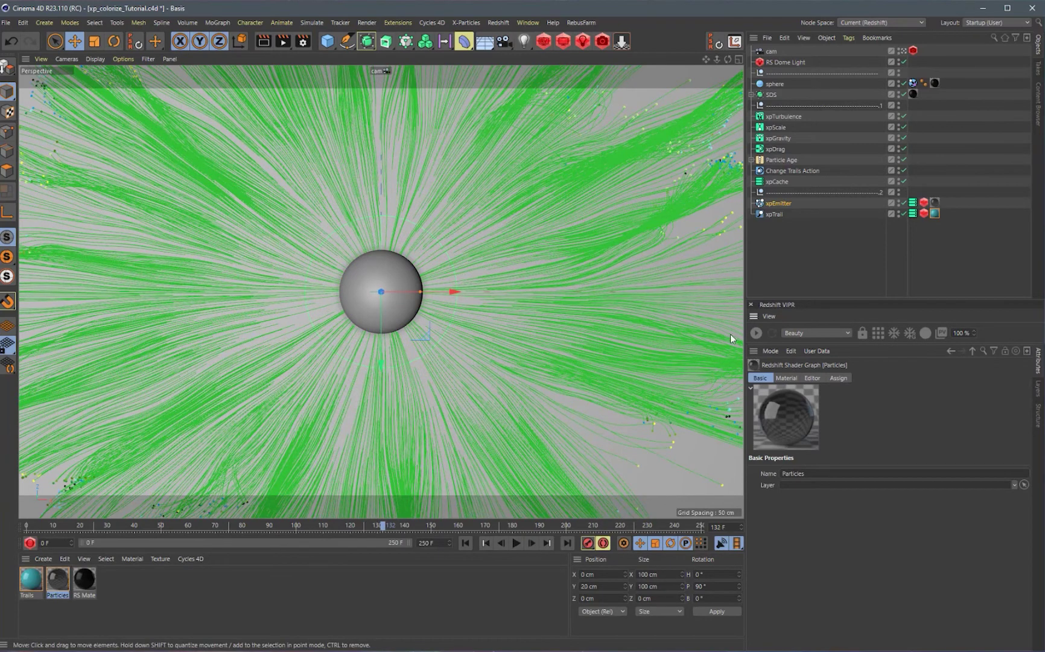
# Delete the Particle Age question and Change Trails Action, then replay the simulation from the start.
pyautogui.click(787, 173)
pyautogui.click(780, 160)
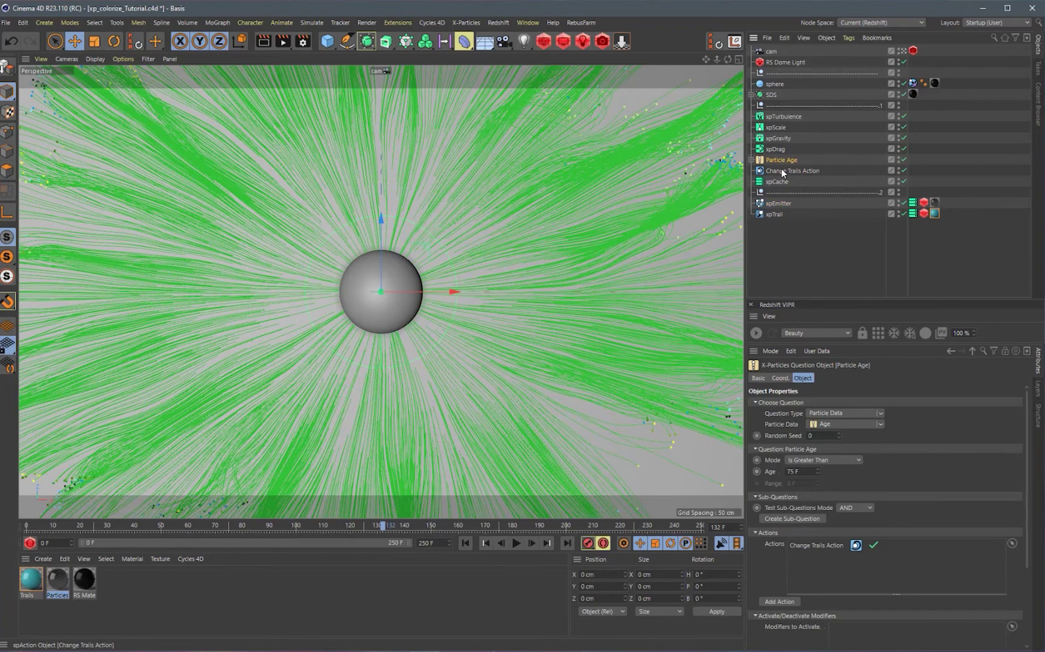
pyautogui.keyDown('shift'); pyautogui.click(779, 171); pyautogui.keyUp('shift')
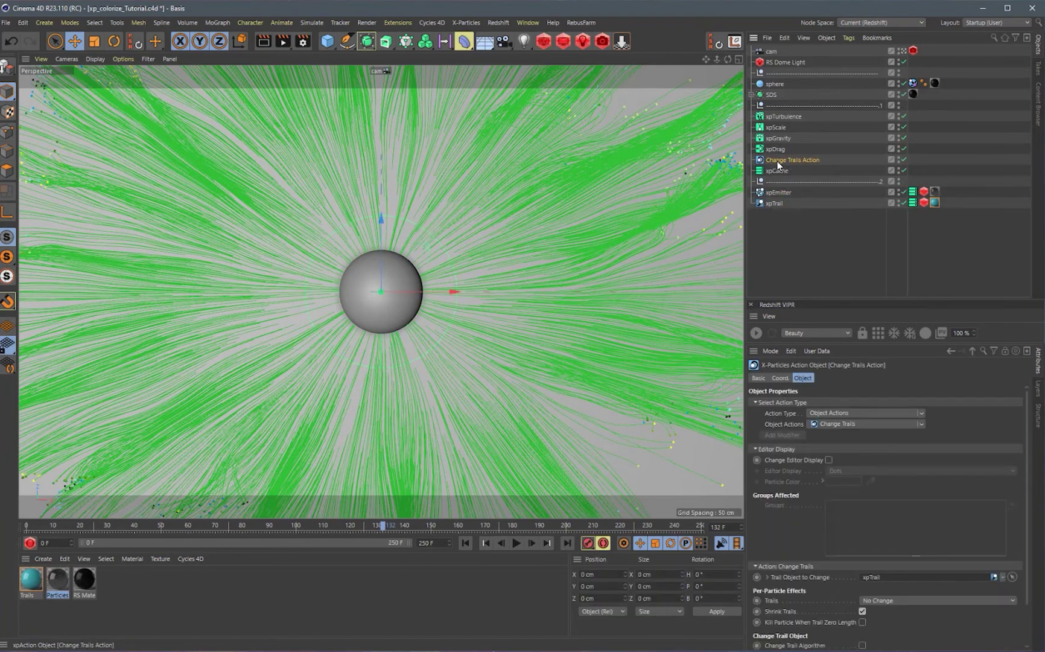
pyautogui.press('Delete')
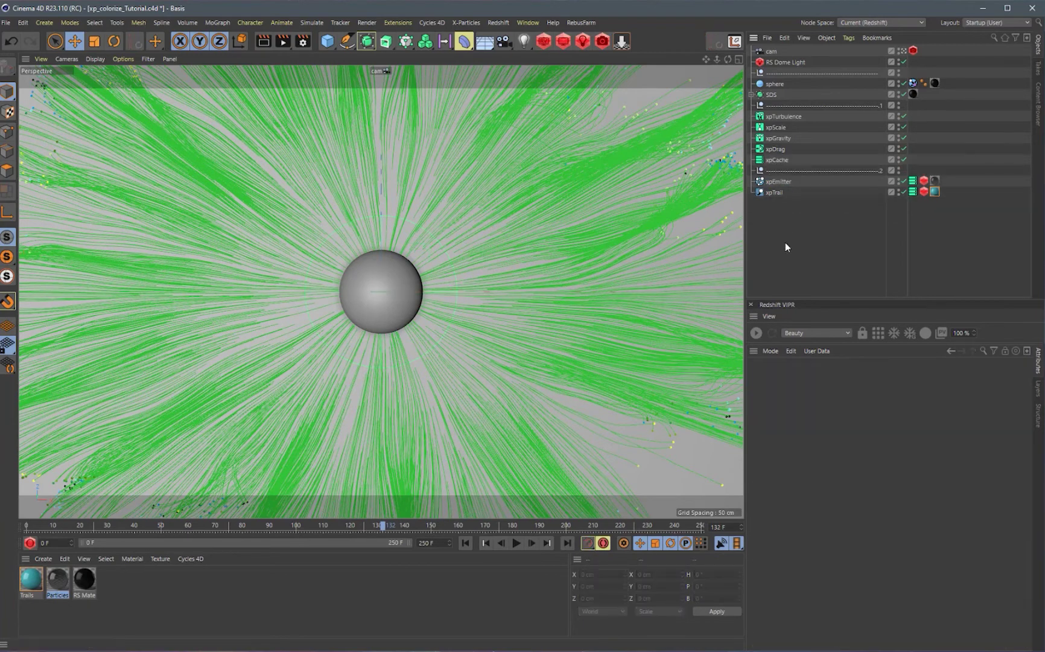
pyautogui.click(466, 543)
pyautogui.click(516, 543)
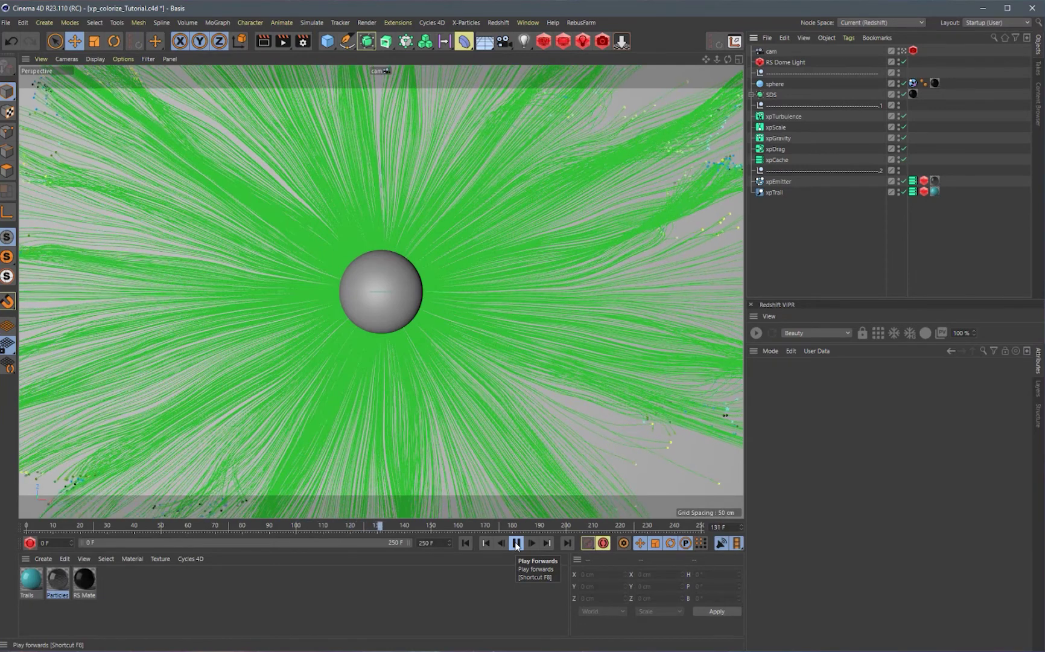
pyautogui.click(516, 542)
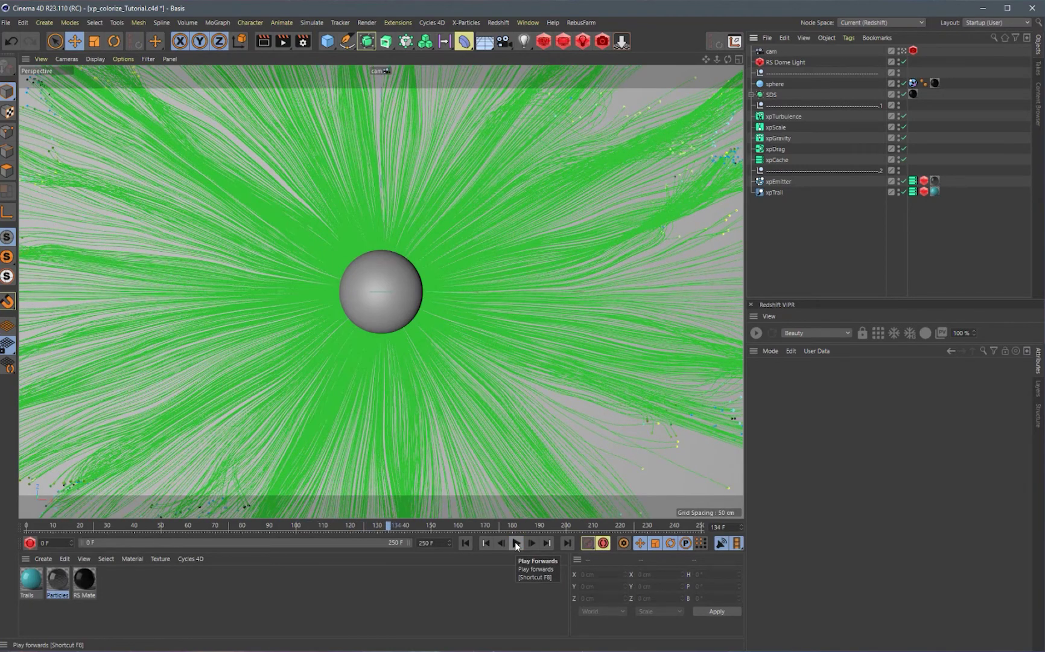
# Add a Particle Age question to xpEmitter testing for ages above 80.
pyautogui.click(778, 181)
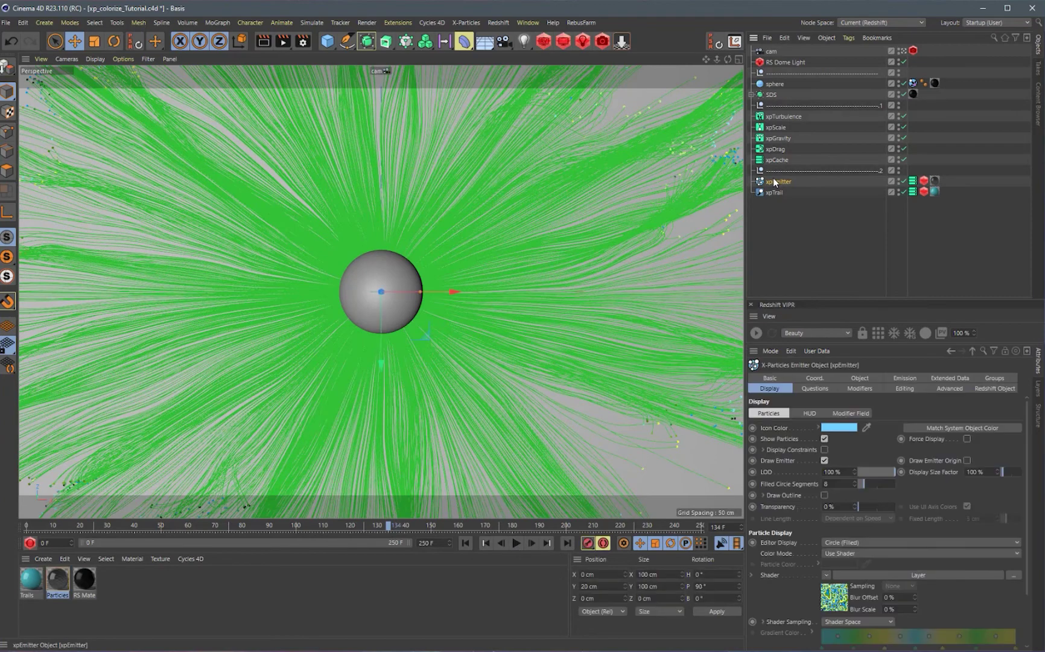
pyautogui.click(814, 389)
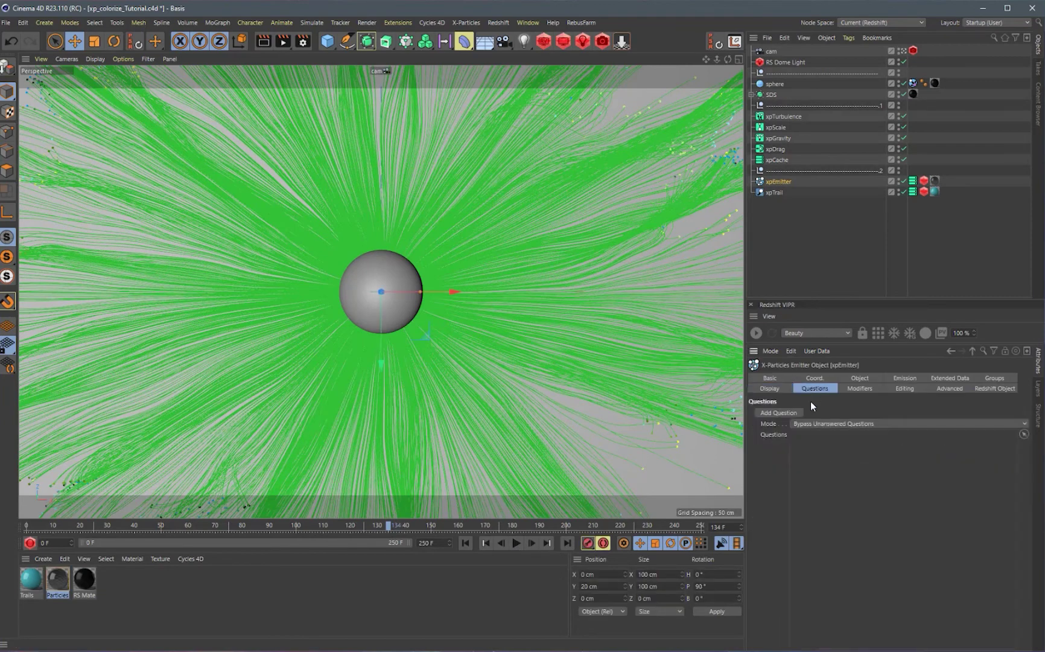
pyautogui.click(776, 413)
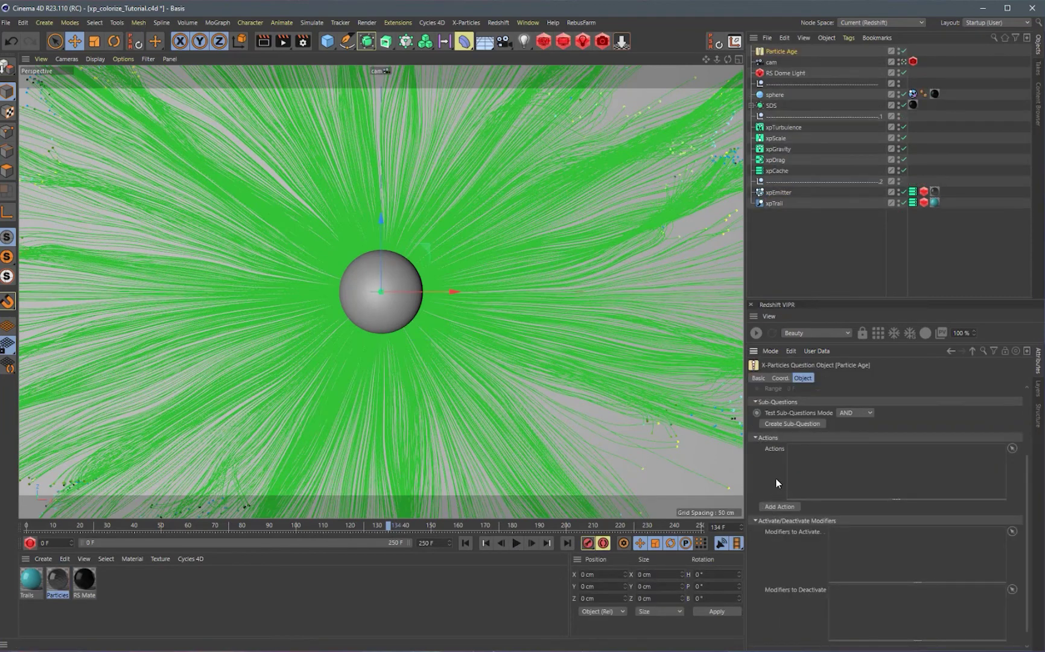
pyautogui.scroll(4, 1026, 491)
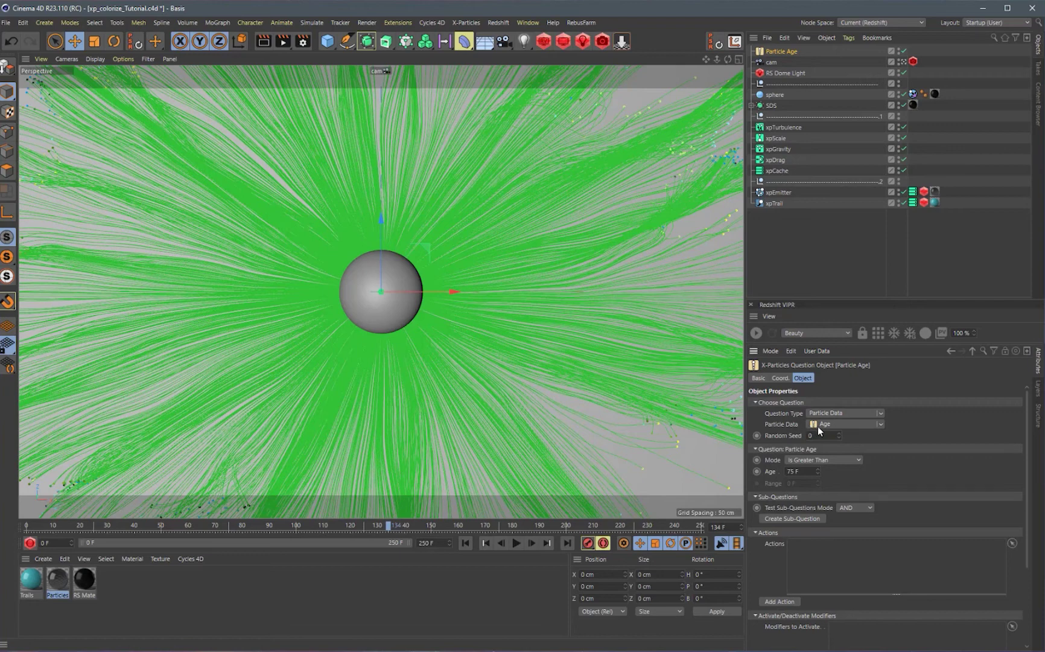
pyautogui.click(881, 424)
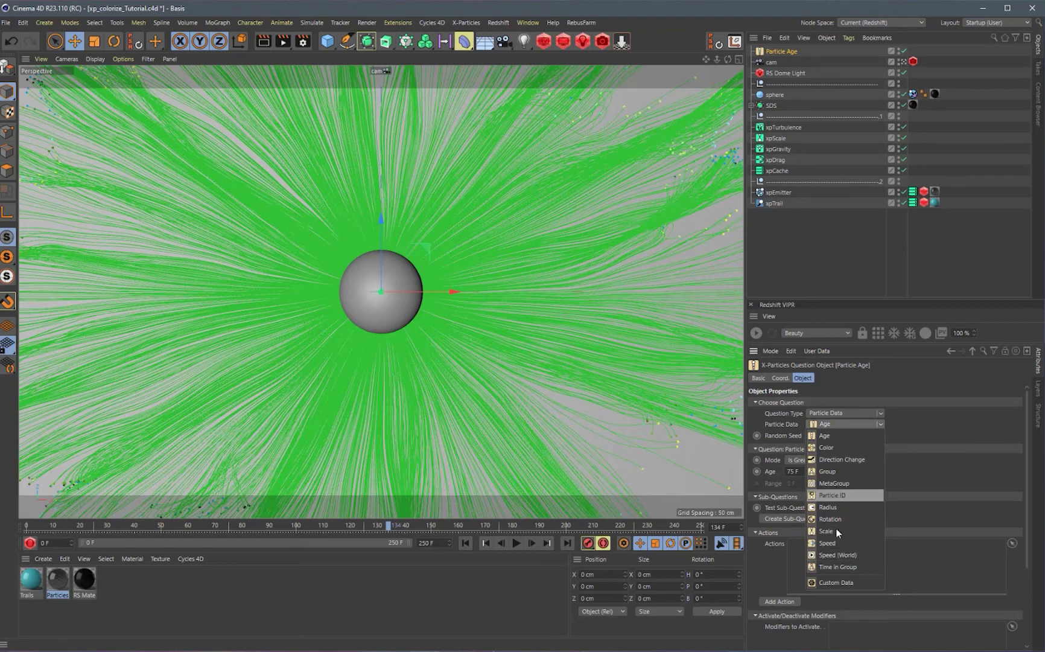
pyautogui.click(834, 424)
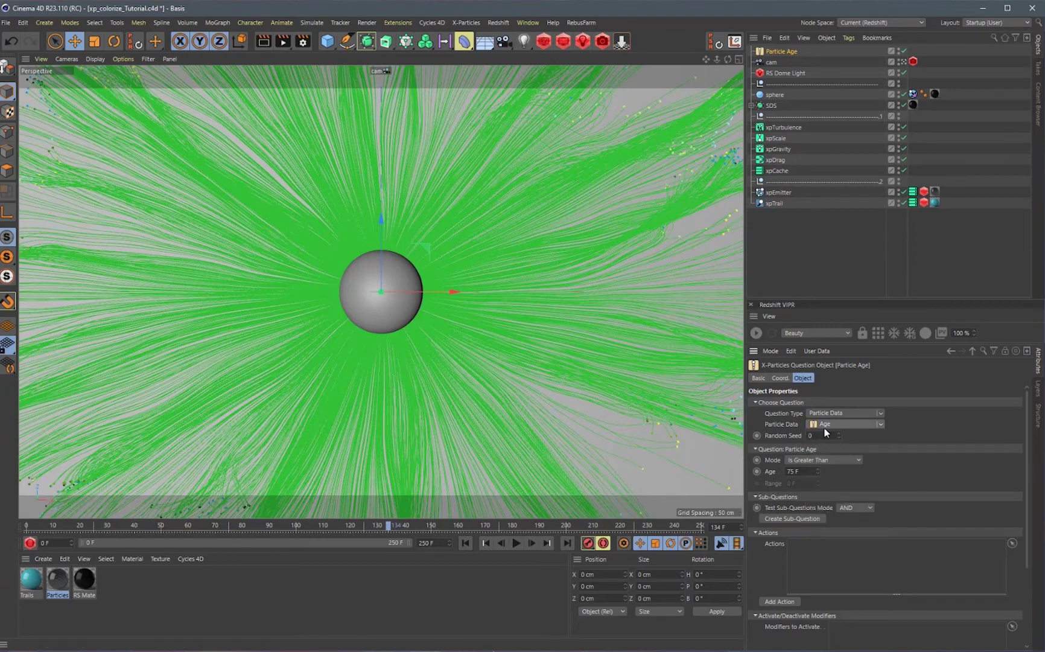
pyautogui.click(798, 471)
pyautogui.write('80')
# Give the question a Change Trails action targeting xpTrail with Shrink Trails enabled.
pyautogui.click(772, 601)
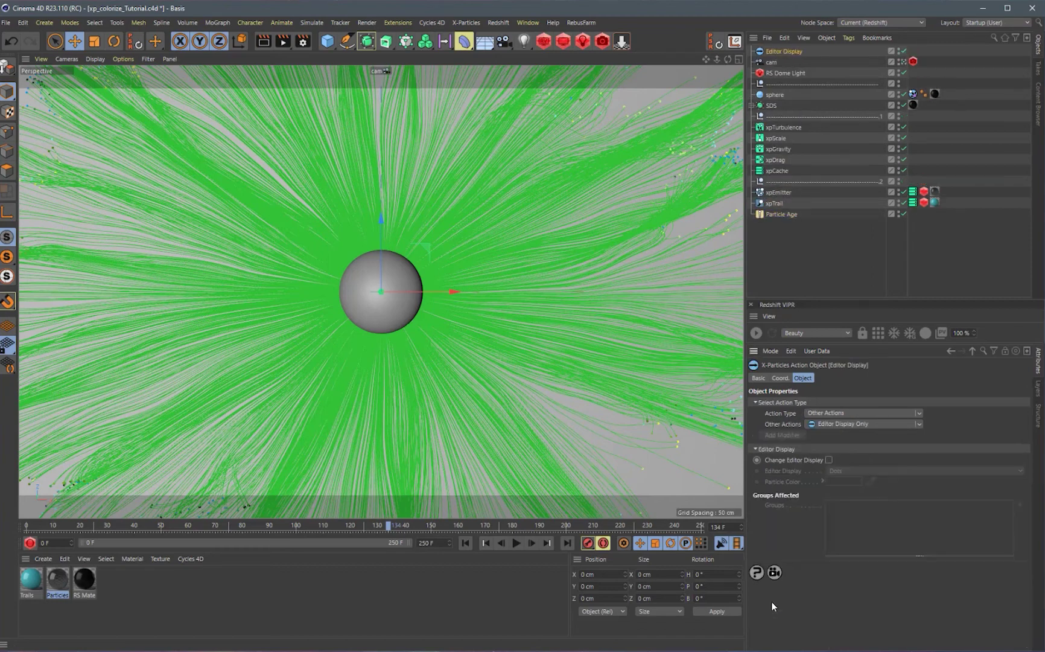
pyautogui.click(911, 413)
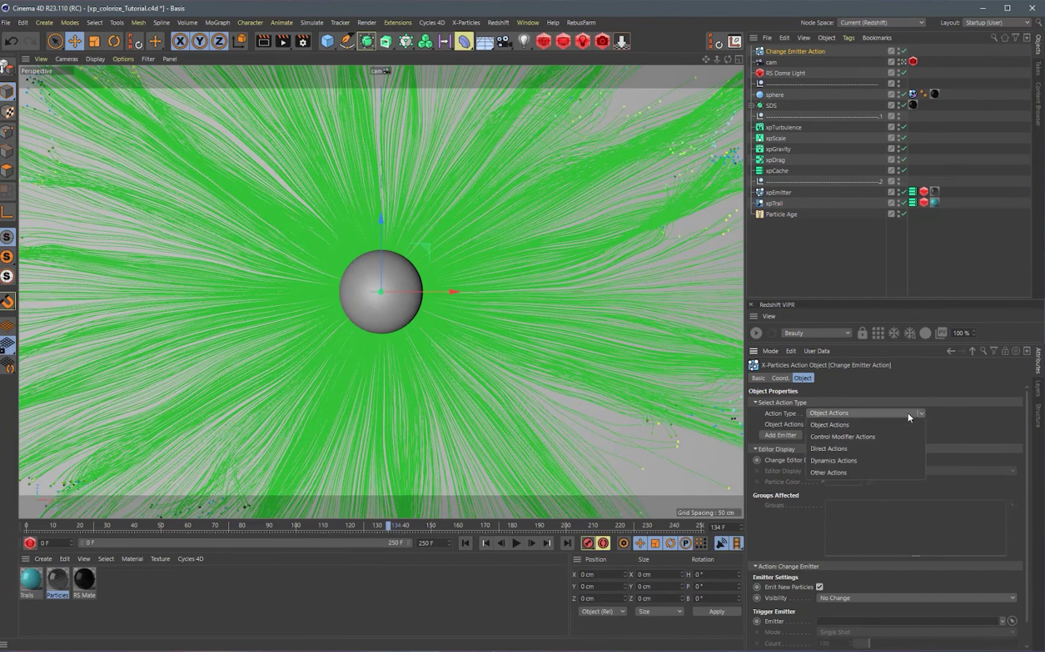
pyautogui.click(820, 413)
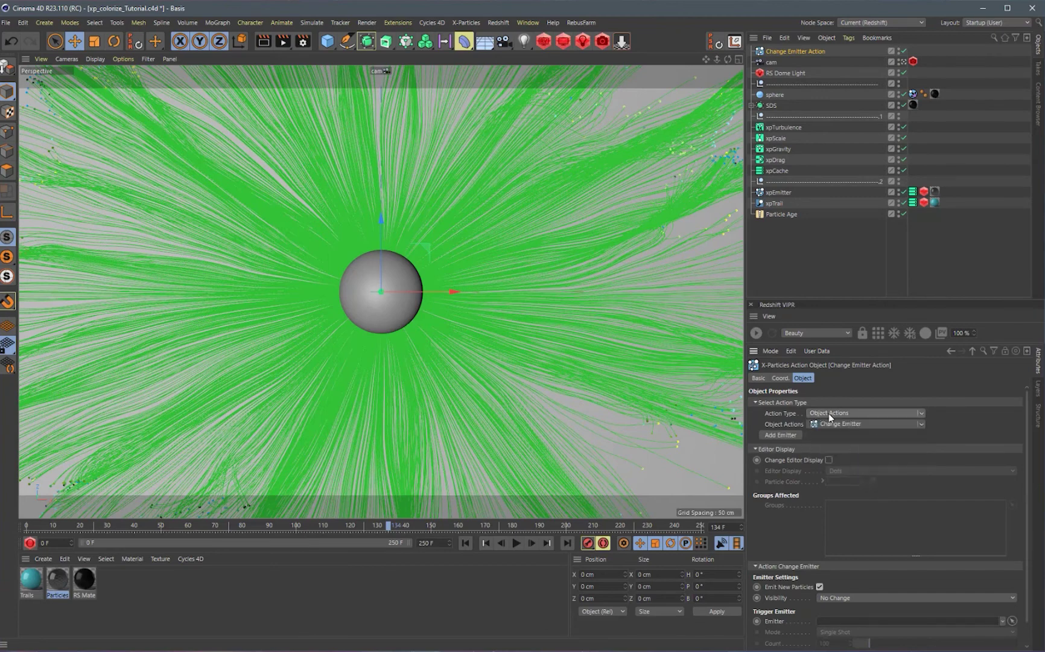
pyautogui.click(920, 423)
pyautogui.click(847, 459)
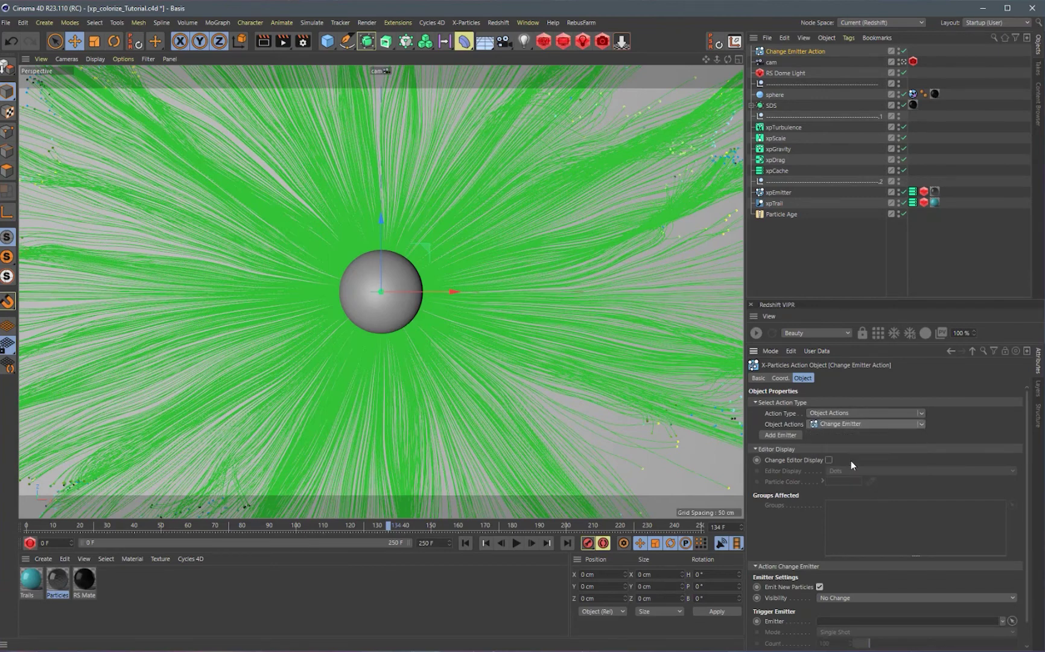
pyautogui.moveTo(777, 202); pyautogui.dragTo(869, 580)
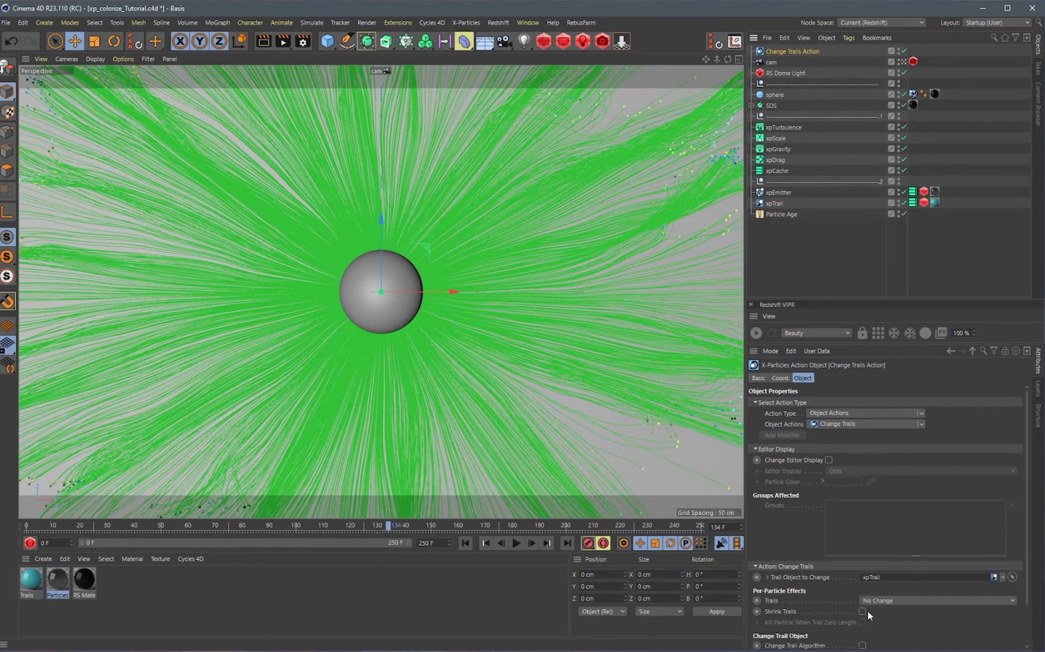
pyautogui.click(862, 610)
# Replay the simulation from the start to about frame 131 to watch the trails shrink.
pyautogui.click(465, 542)
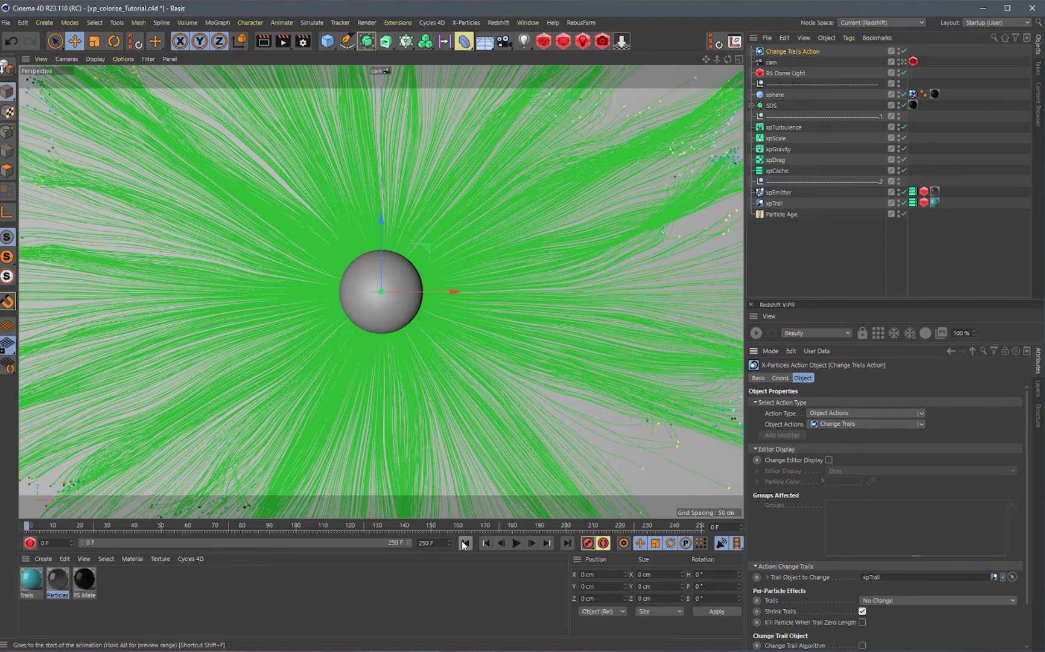
pyautogui.click(516, 542)
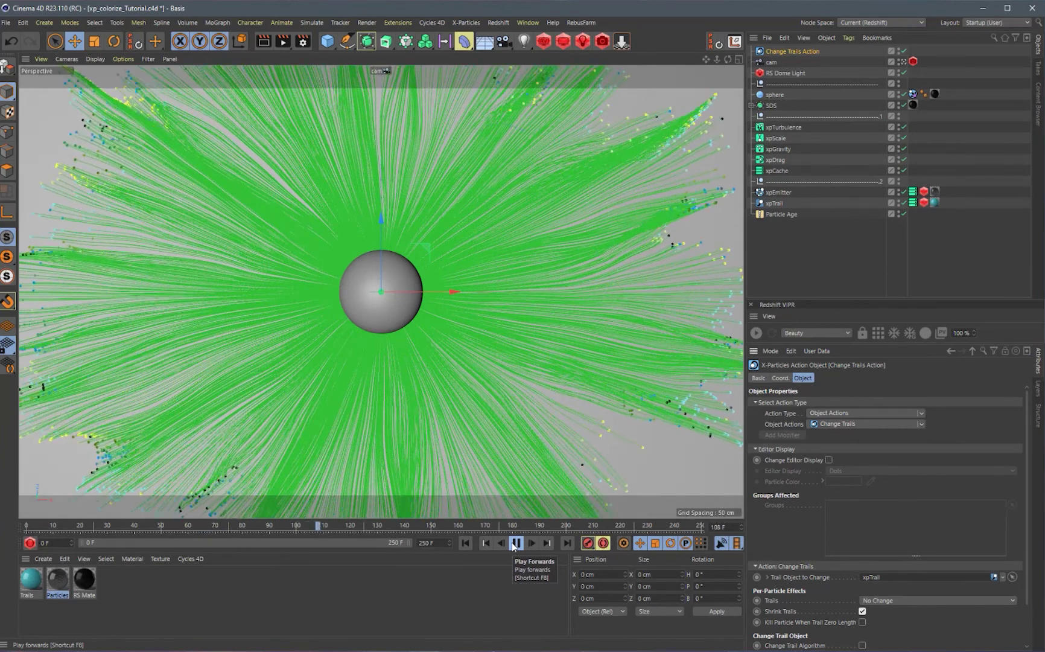
pyautogui.click(516, 542)
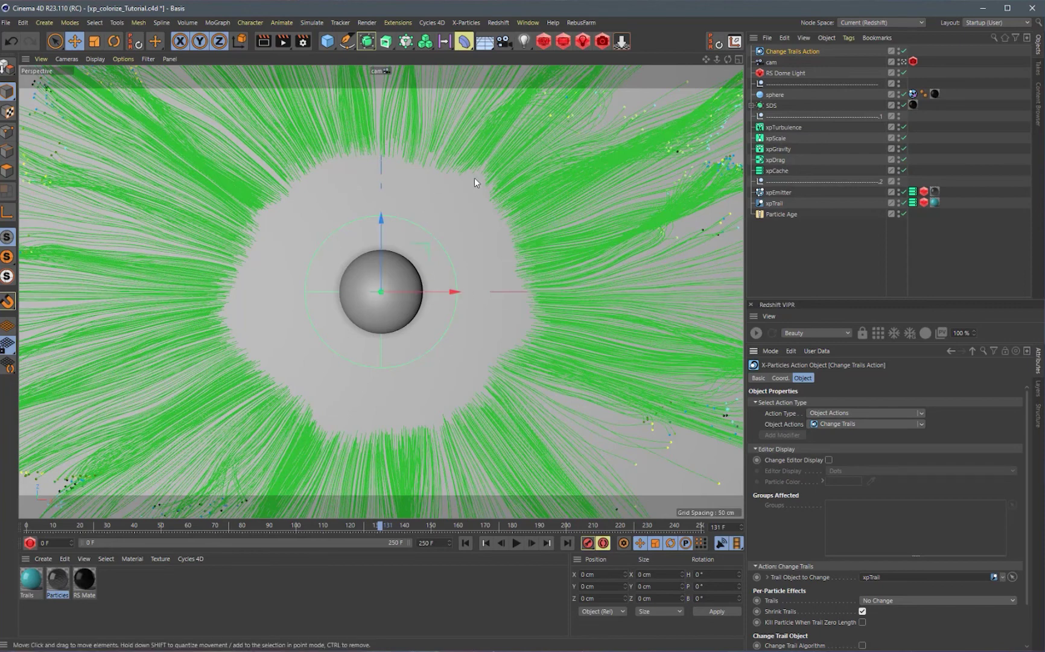
# Add a Random Probability sub-question under the Particle Age question.
pyautogui.click(776, 214)
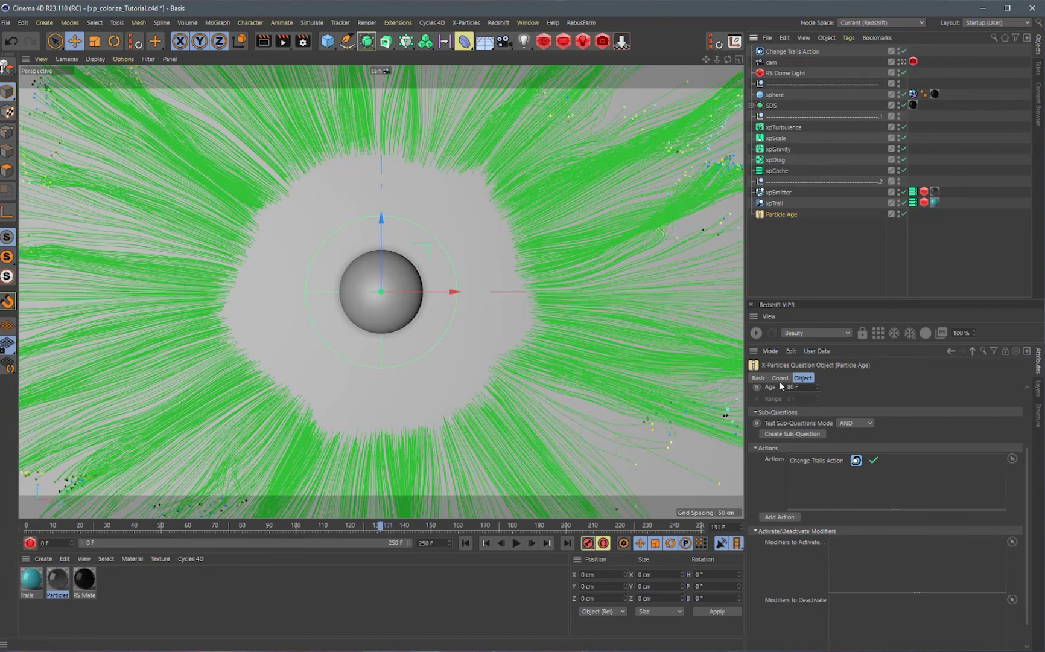
pyautogui.click(791, 434)
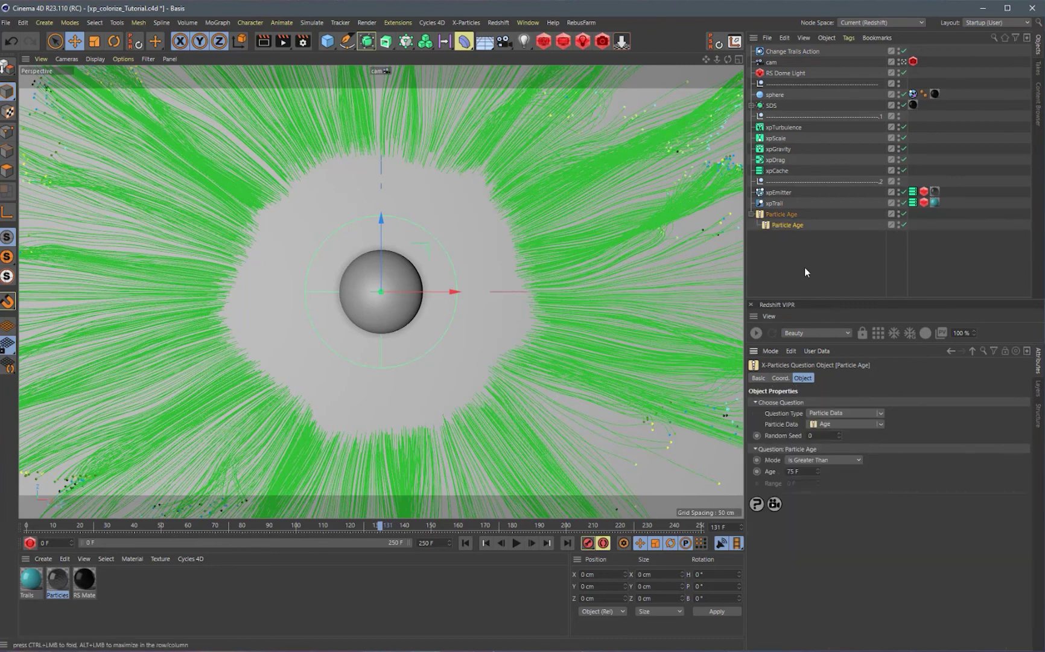
pyautogui.click(880, 413)
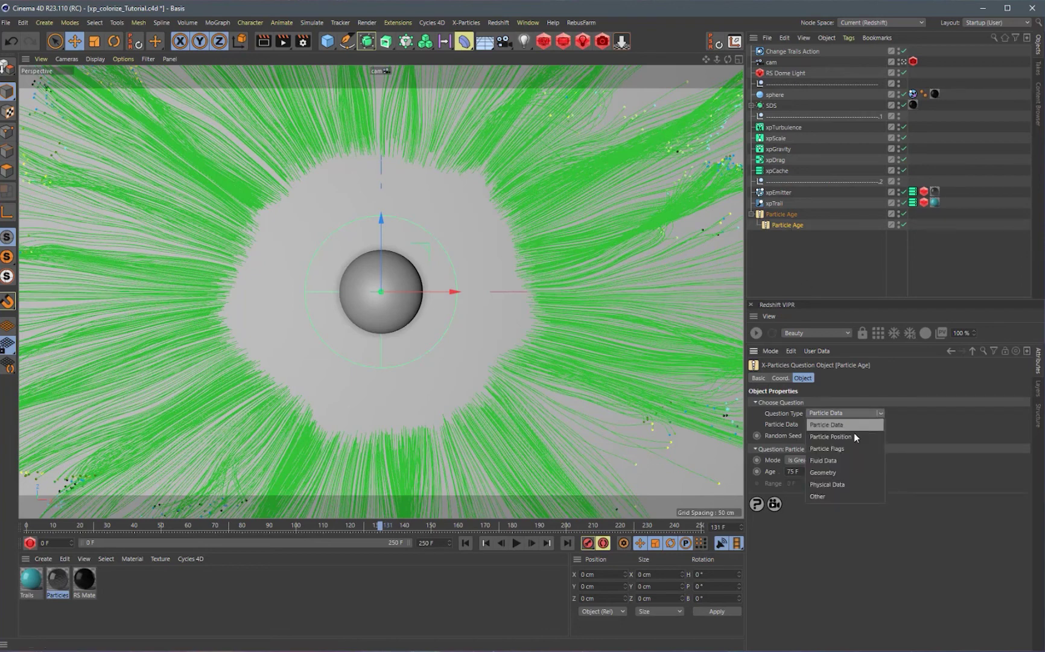
pyautogui.click(816, 495)
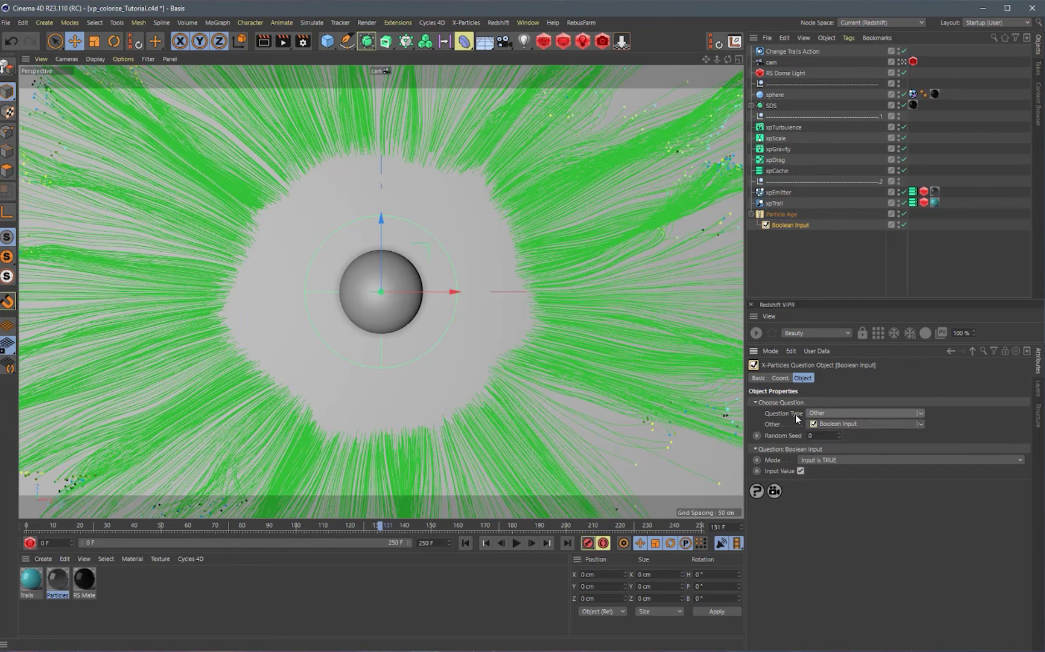
pyautogui.click(921, 426)
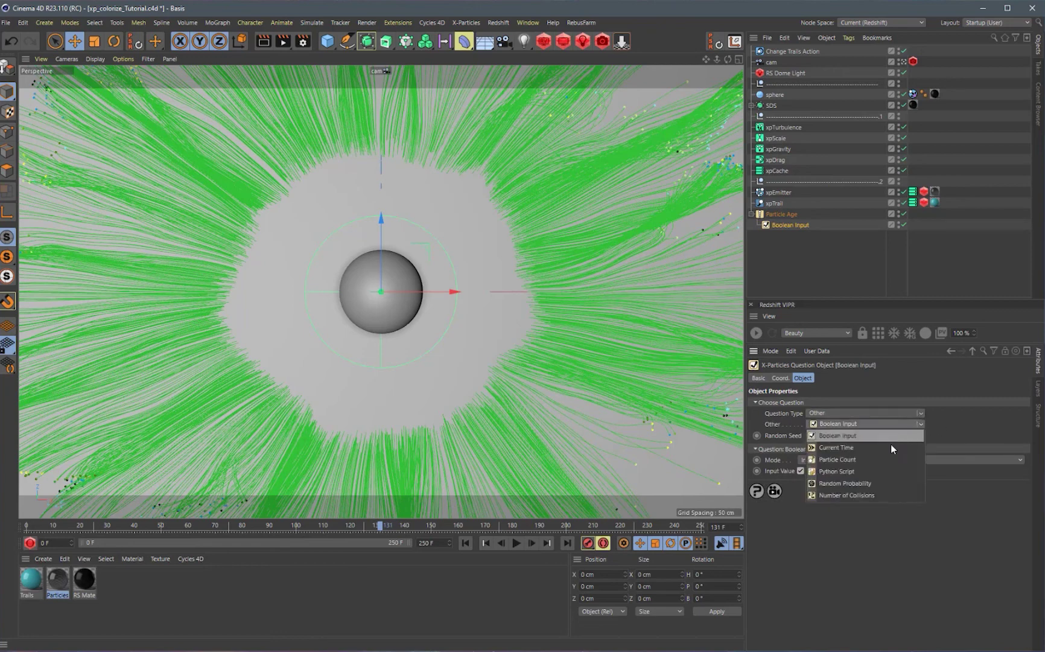
pyautogui.click(847, 486)
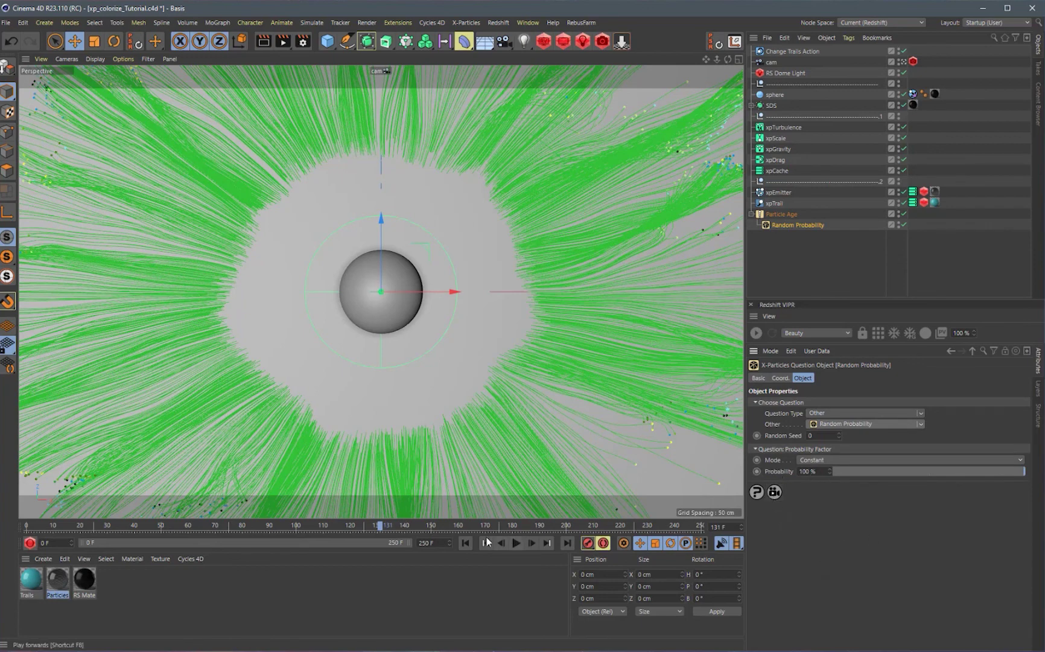
# Replay the simulation, then lower the sub-question's Probability to 5%.
pyautogui.click(465, 542)
pyautogui.click(517, 543)
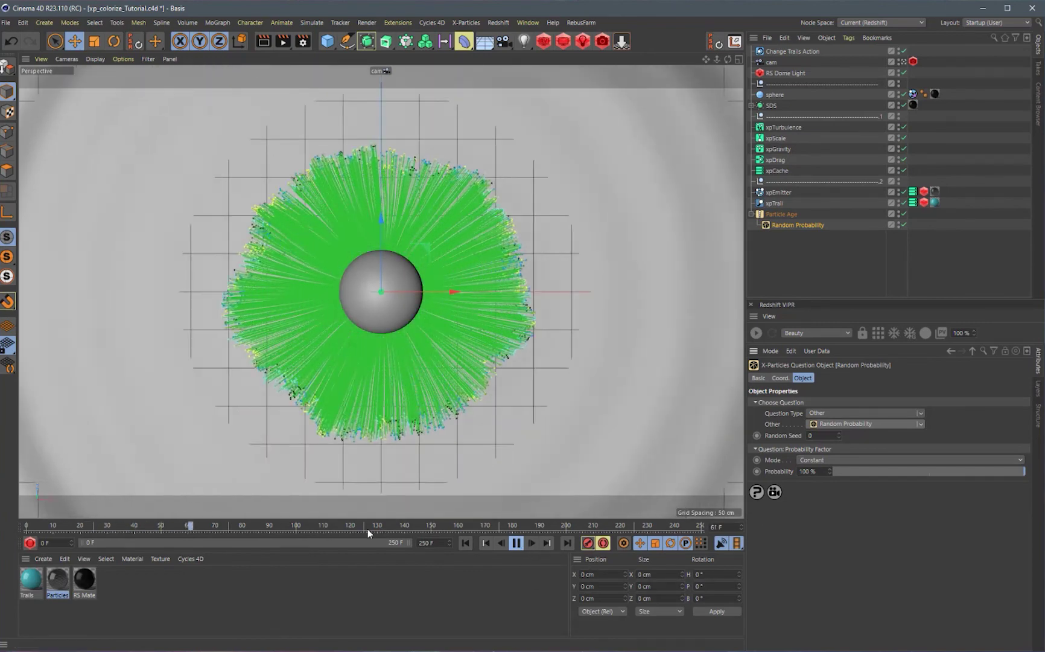
pyautogui.click(516, 543)
pyautogui.click(814, 471)
pyautogui.hotkey('ctrl', 'a')
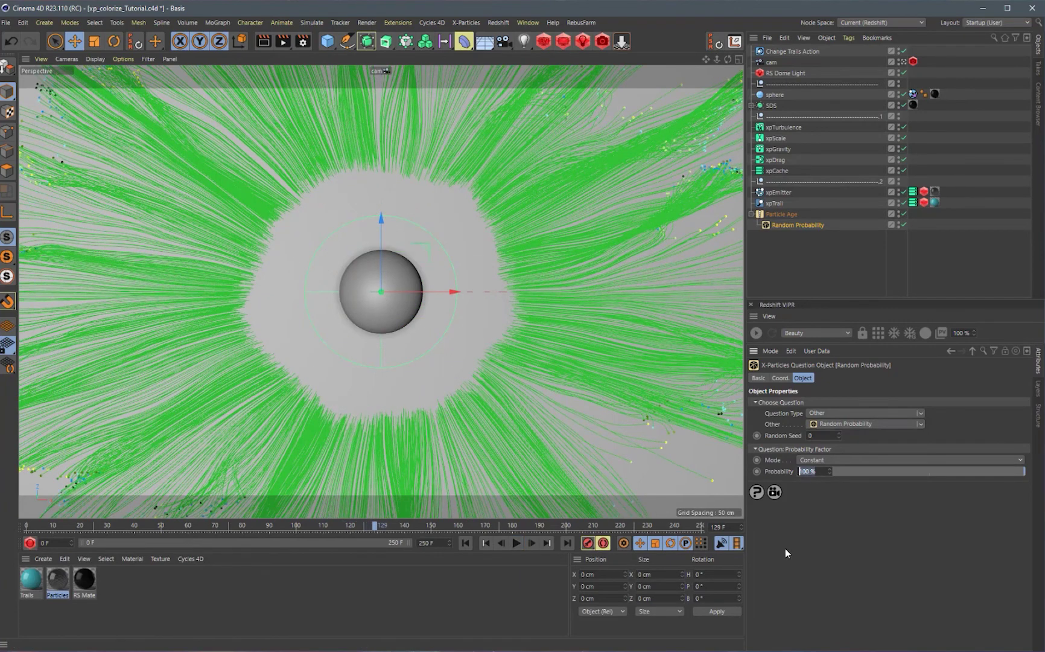
pyautogui.write('5')
pyautogui.press('Return')
# Replay the simulation at 5% probability to inspect the few remaining trails.
pyautogui.click(465, 542)
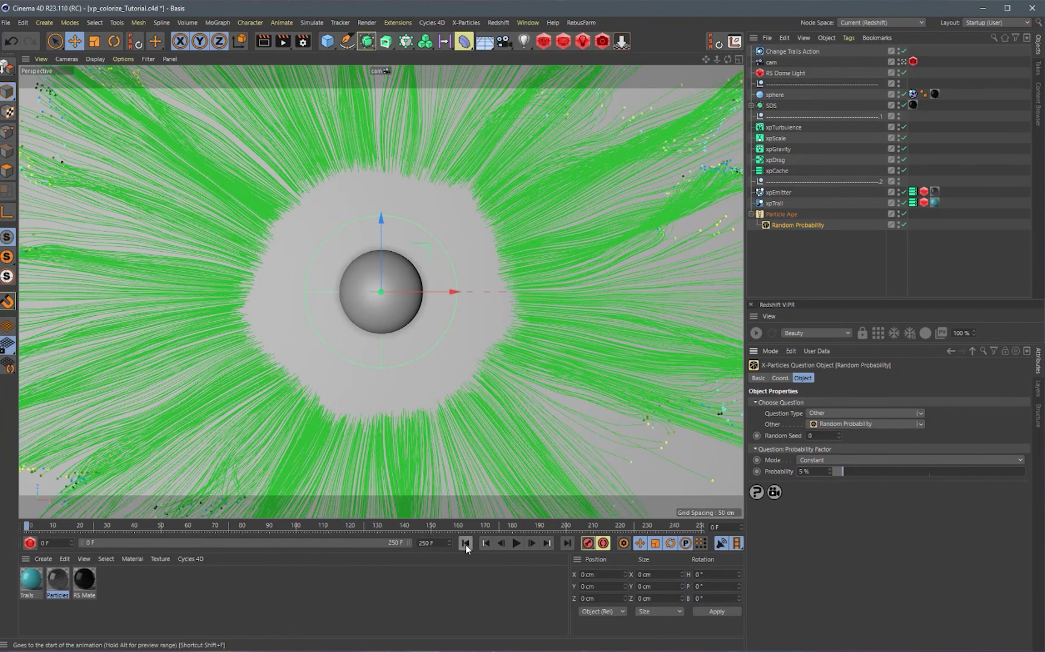
pyautogui.click(516, 543)
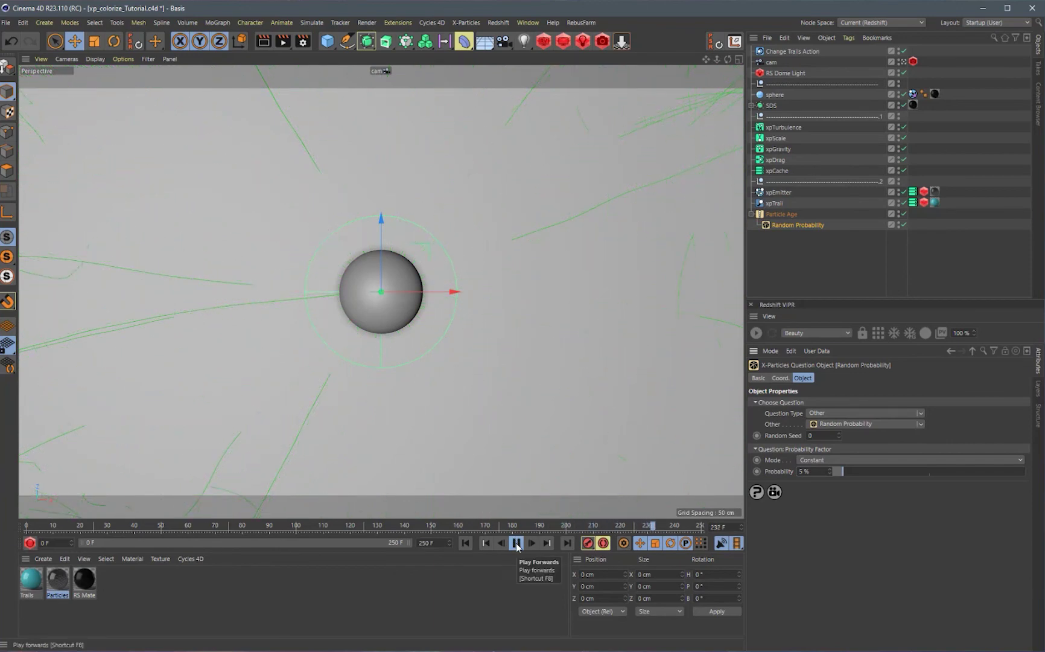
pyautogui.click(516, 543)
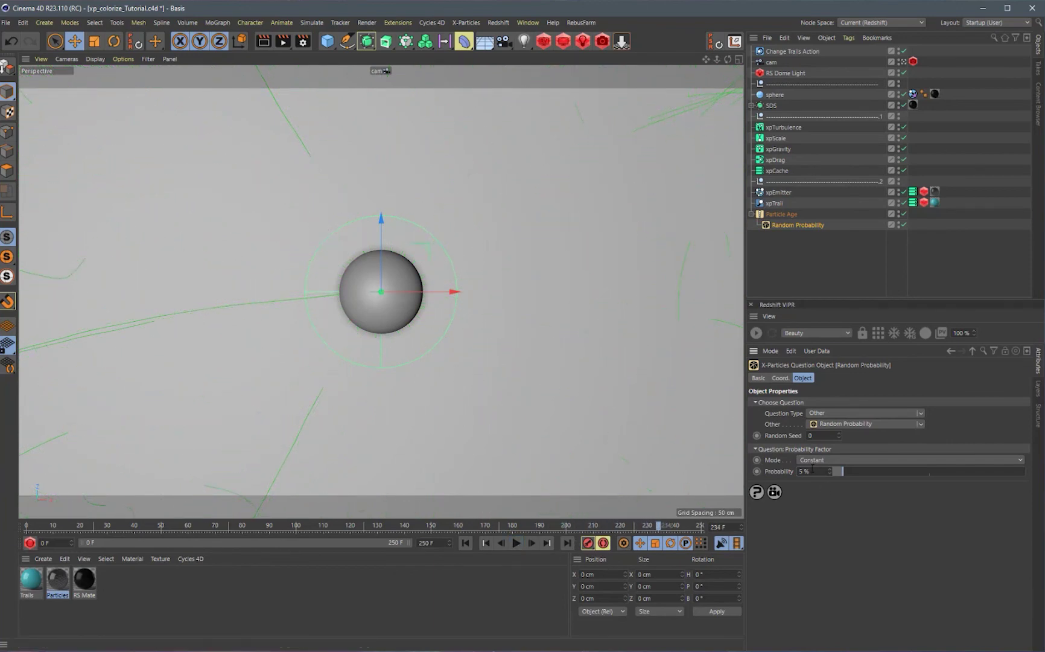
# Apply a 35% probability and replay the simulation to frame 151.
pyautogui.press('Return')
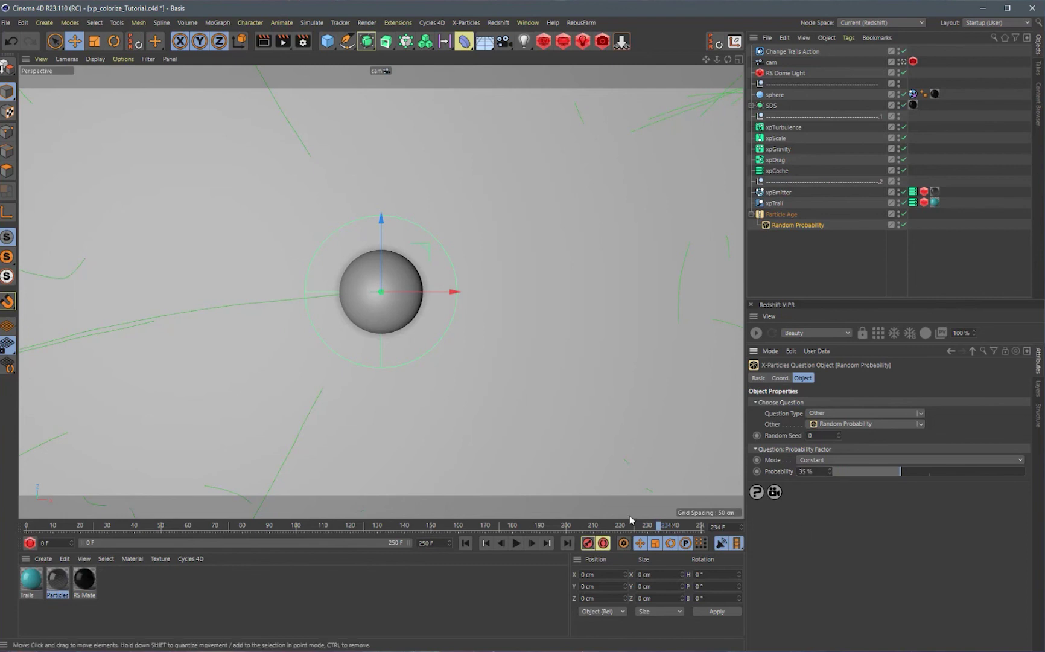
pyautogui.click(465, 543)
pyautogui.click(517, 543)
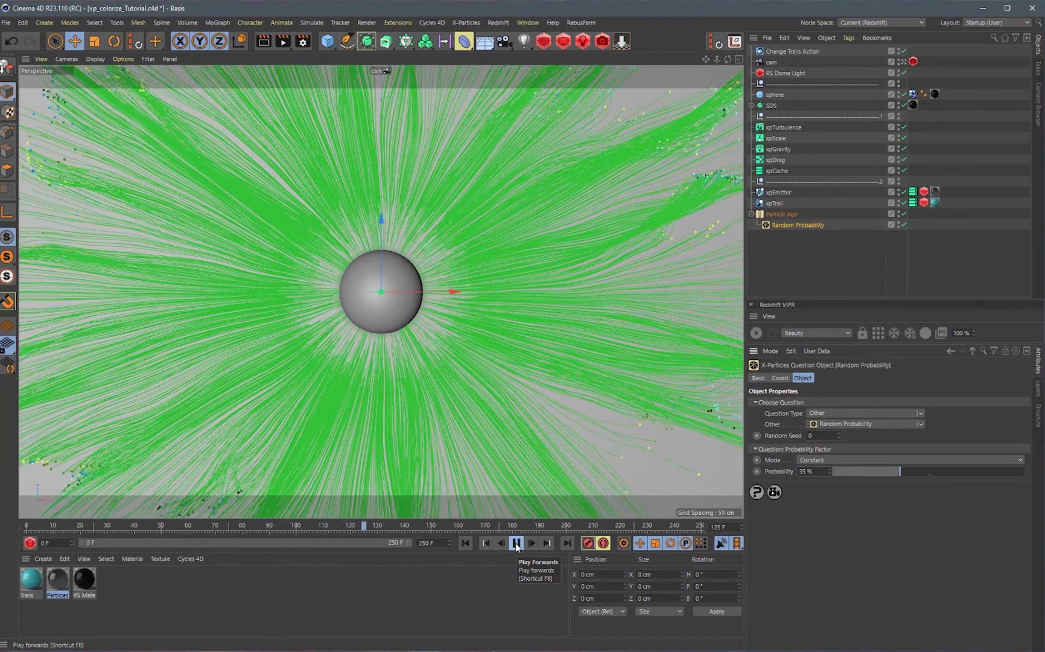
pyautogui.click(516, 543)
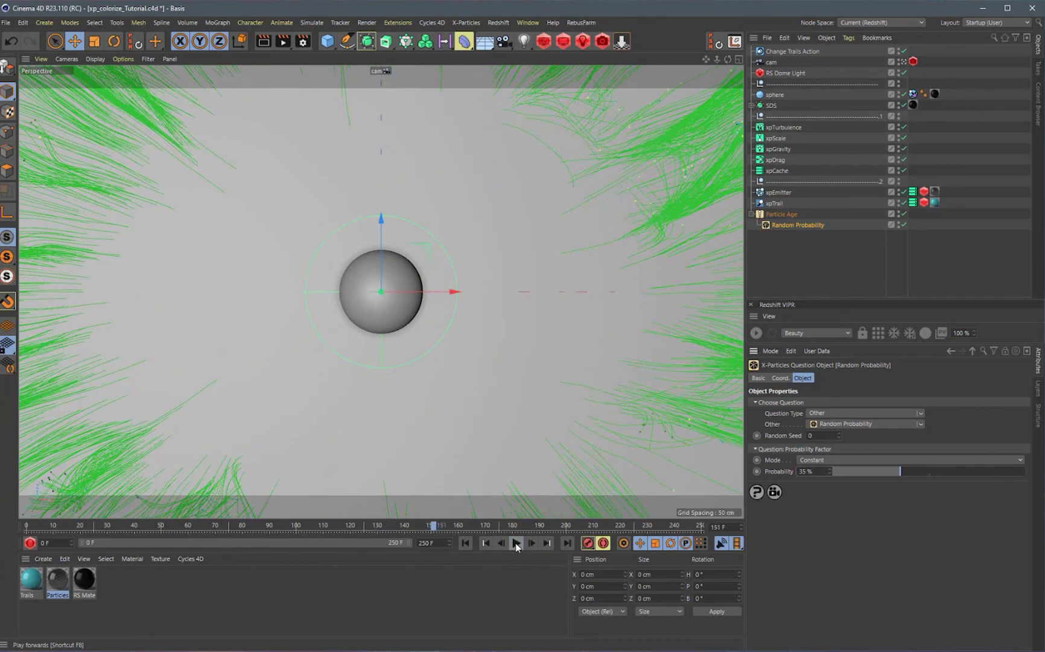